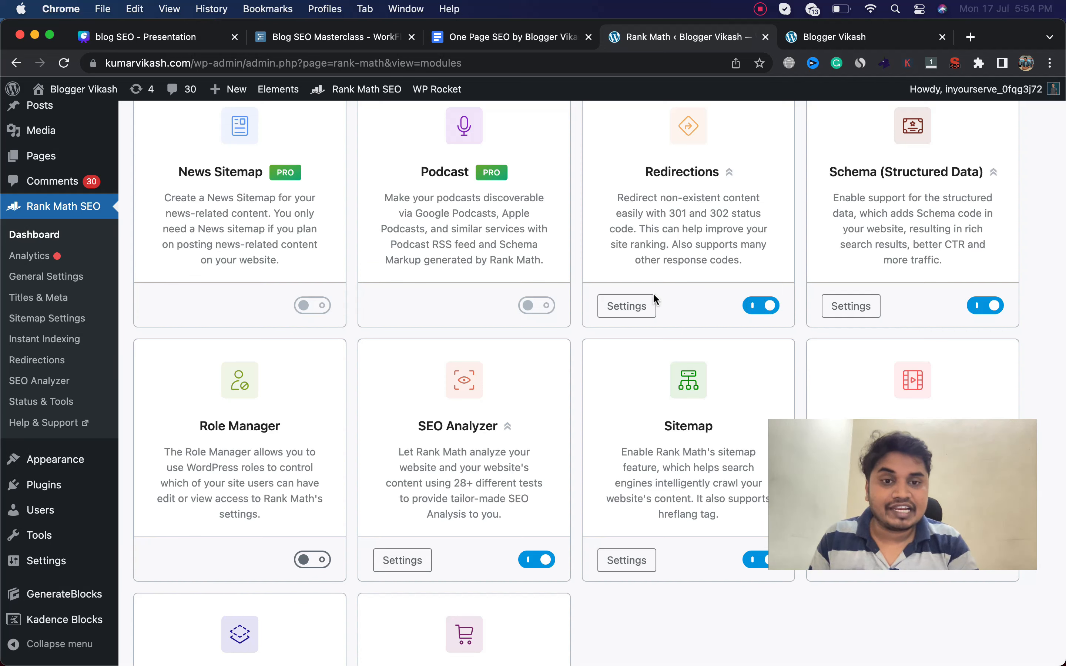
- In the Redirections module settings, set the fallback behavior to Redirect to Homepage, enable Auto Post Redirect, and save the changes
left_click(625, 305)
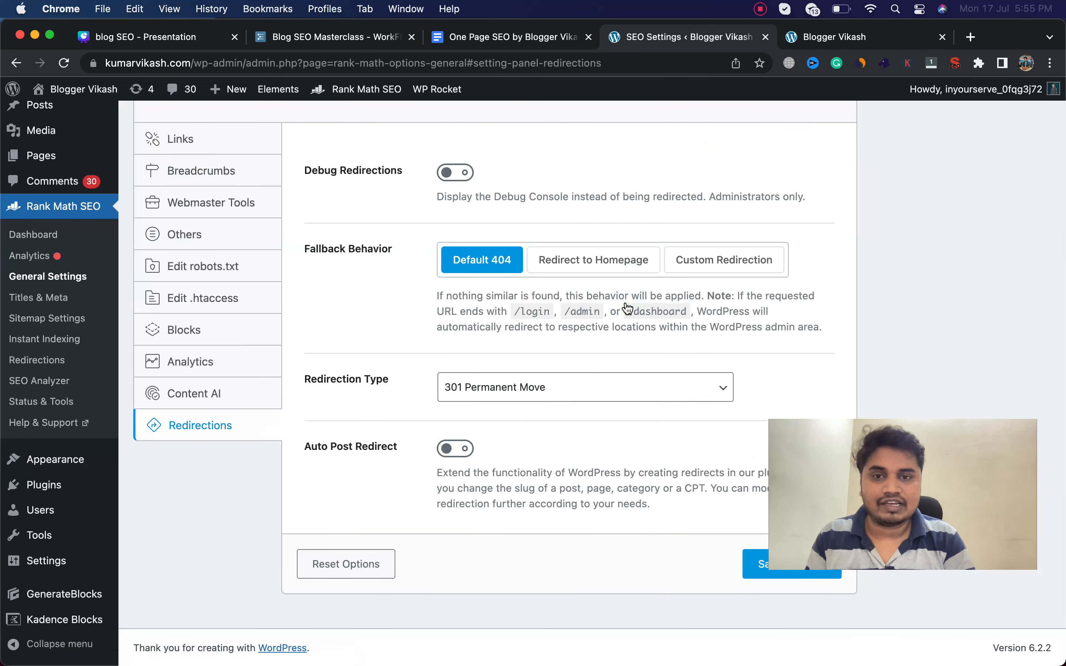
left_click(579, 273)
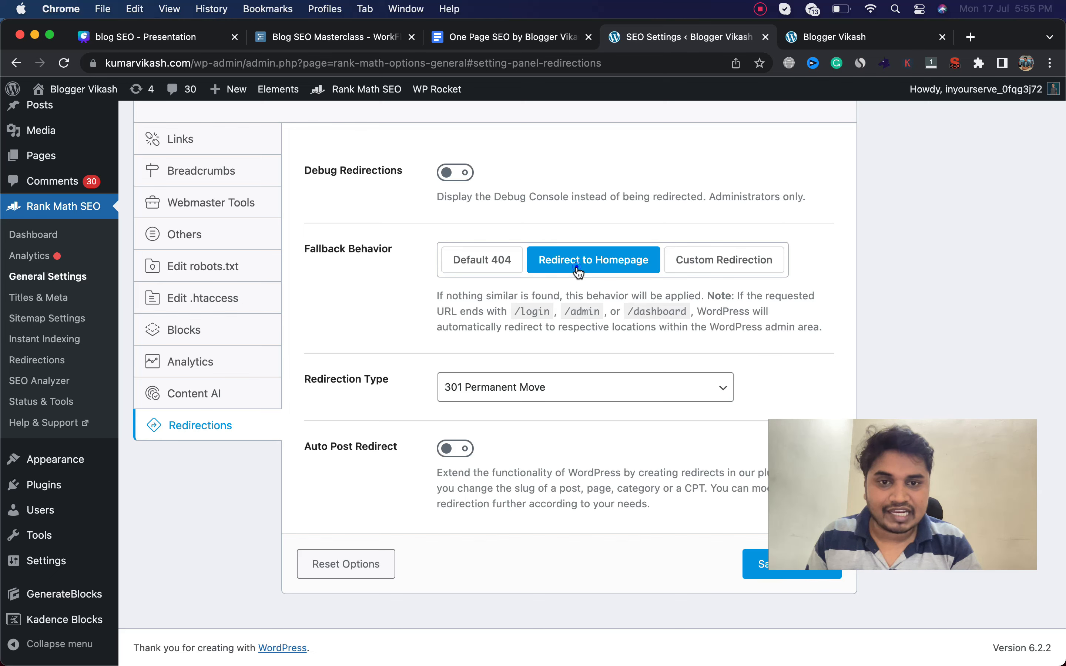
scroll(581, 409, "down", 1)
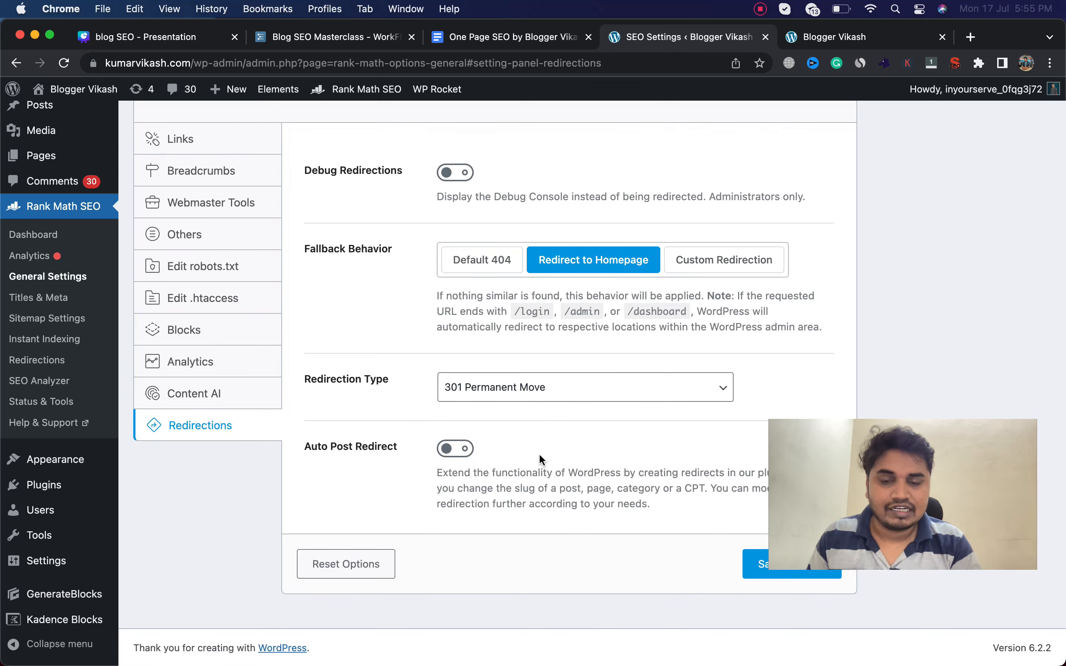
left_click(456, 449)
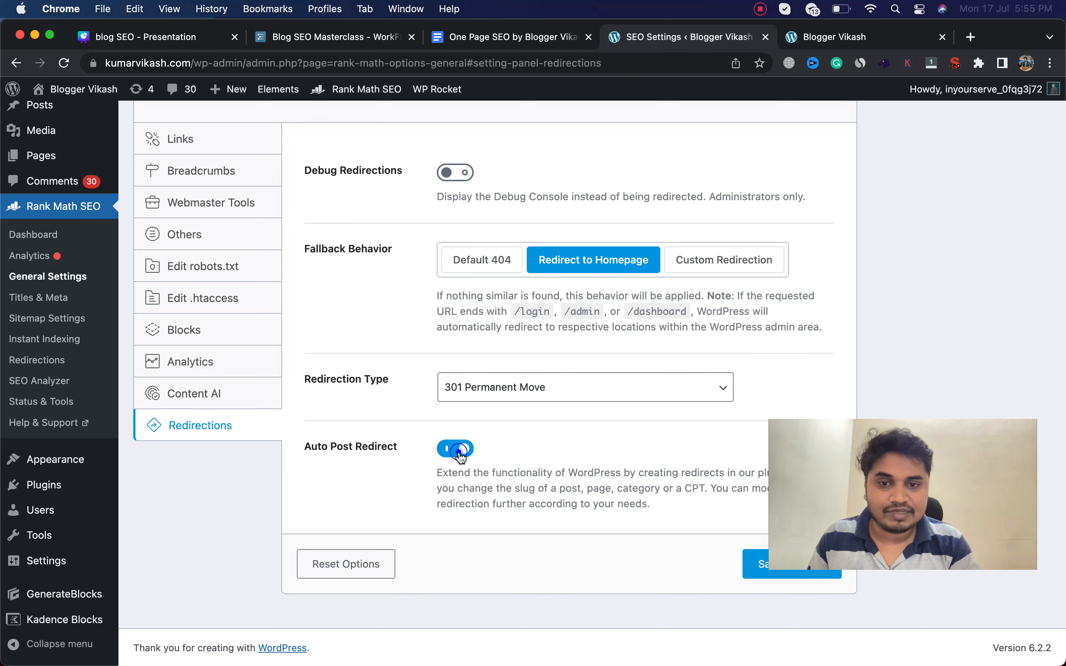
left_click(753, 572)
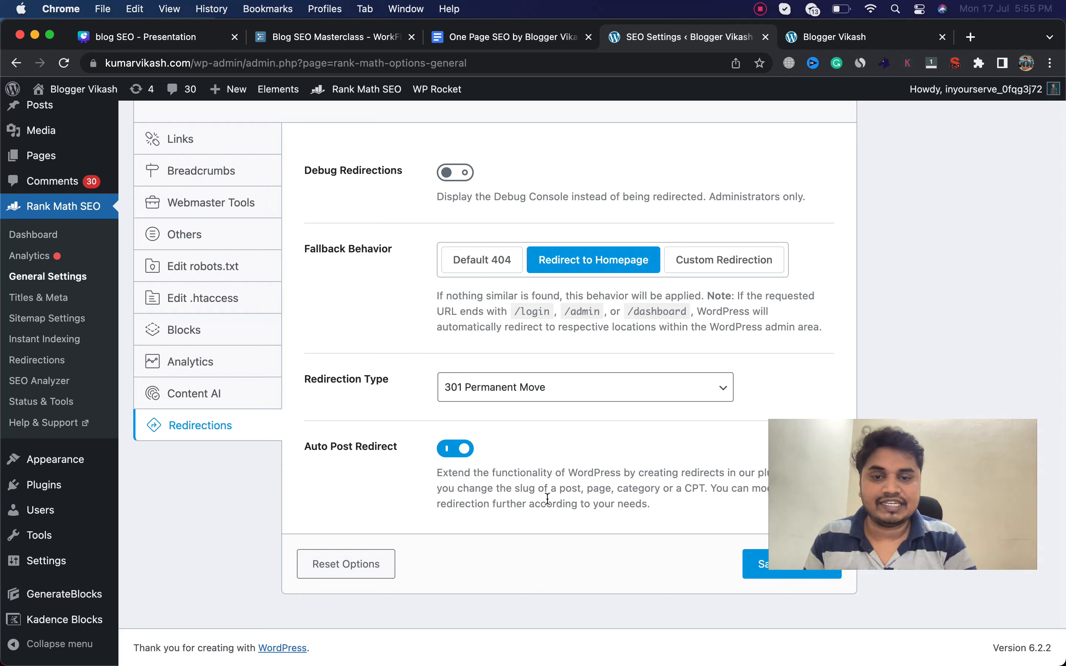
- Enable Nofollow External Links in the Links section of Rank Math's General Settings and save the changes
left_click(46, 279)
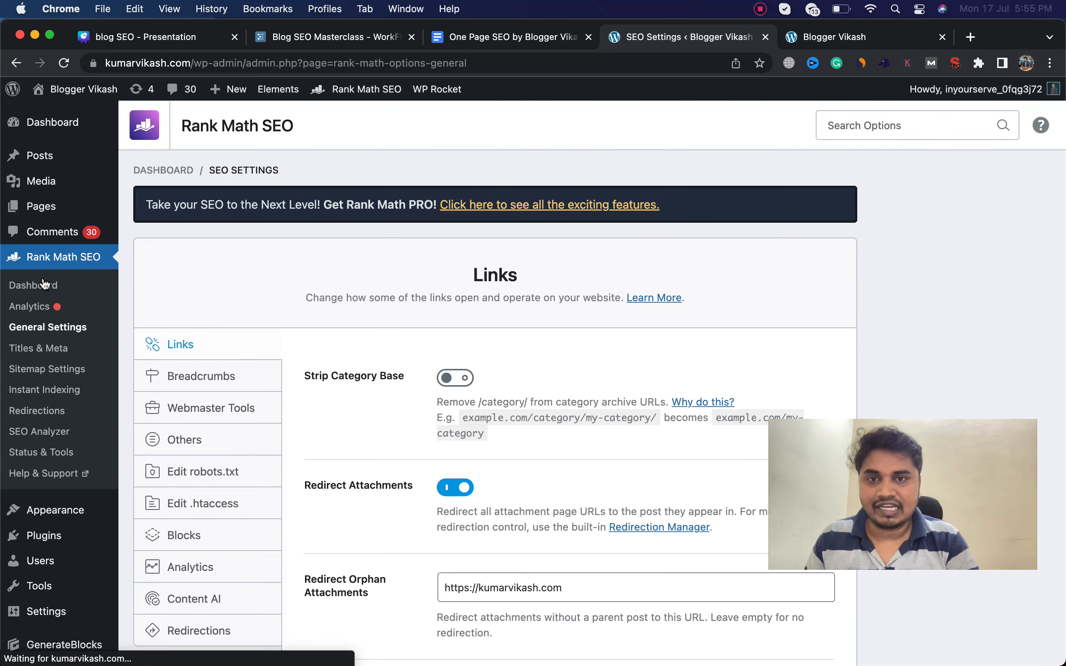
scroll(260, 321, "down", 5)
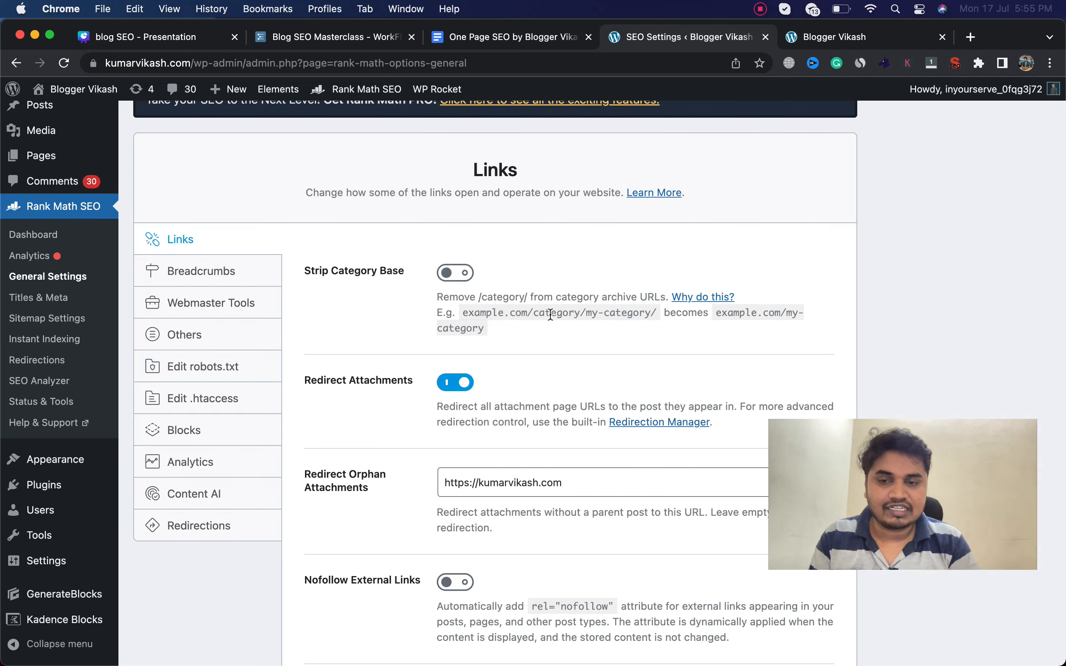
scroll(550, 315, "down", 10)
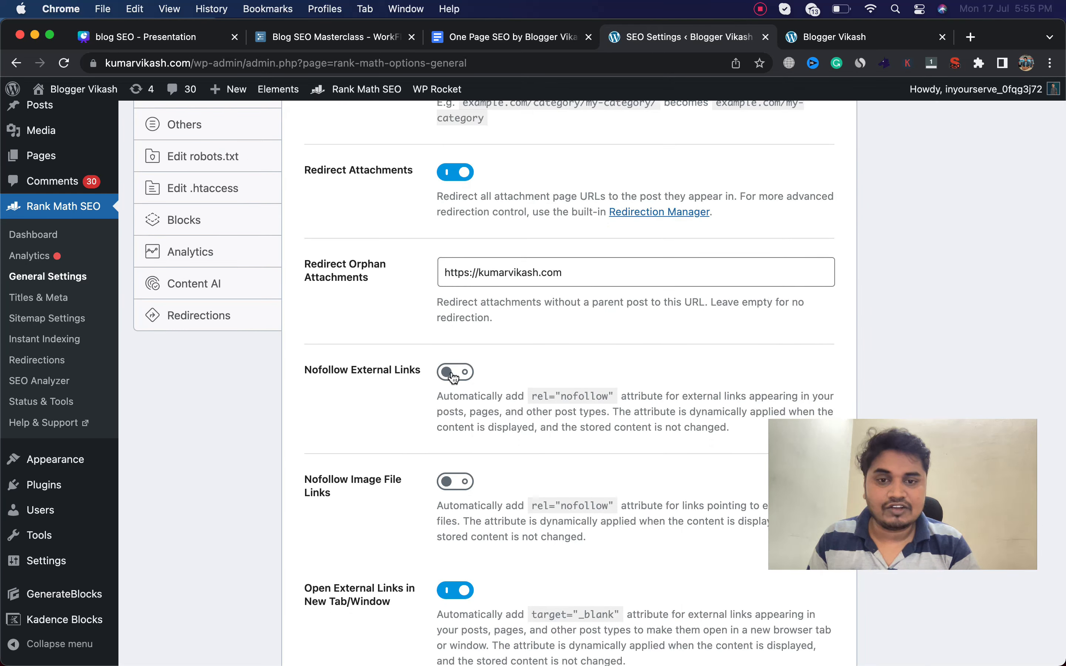
left_click(453, 376)
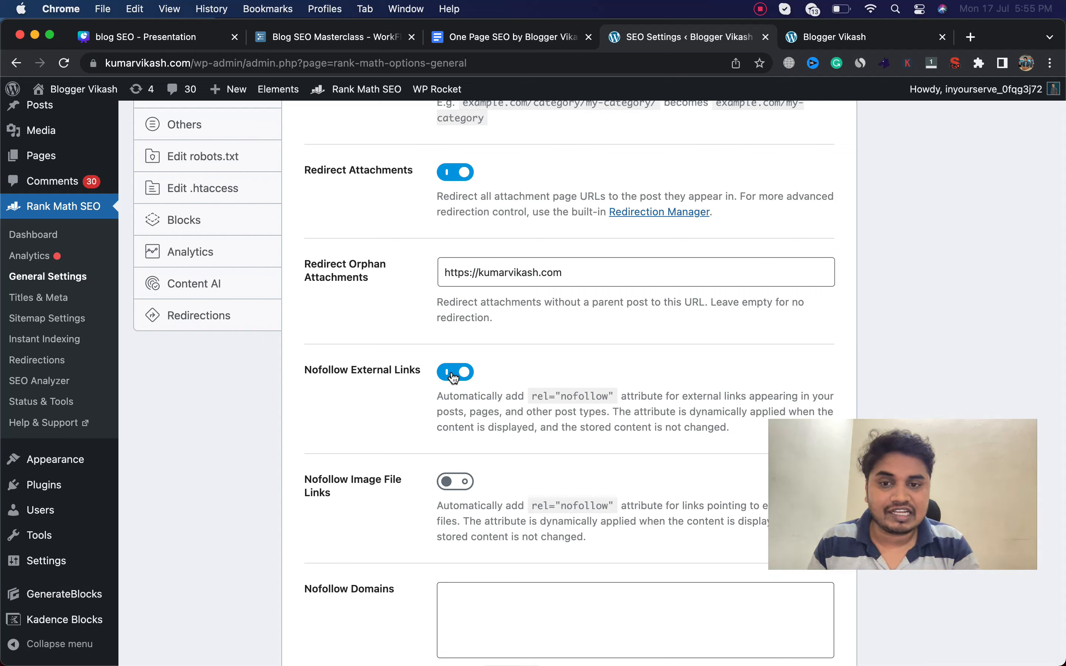
scroll(452, 375, "down", 15)
left_click(792, 569)
- Try enabling the breadcrumbs function in the Breadcrumbs settings, and switch it back off
left_click(203, 365)
scroll(456, 333, "down", 5)
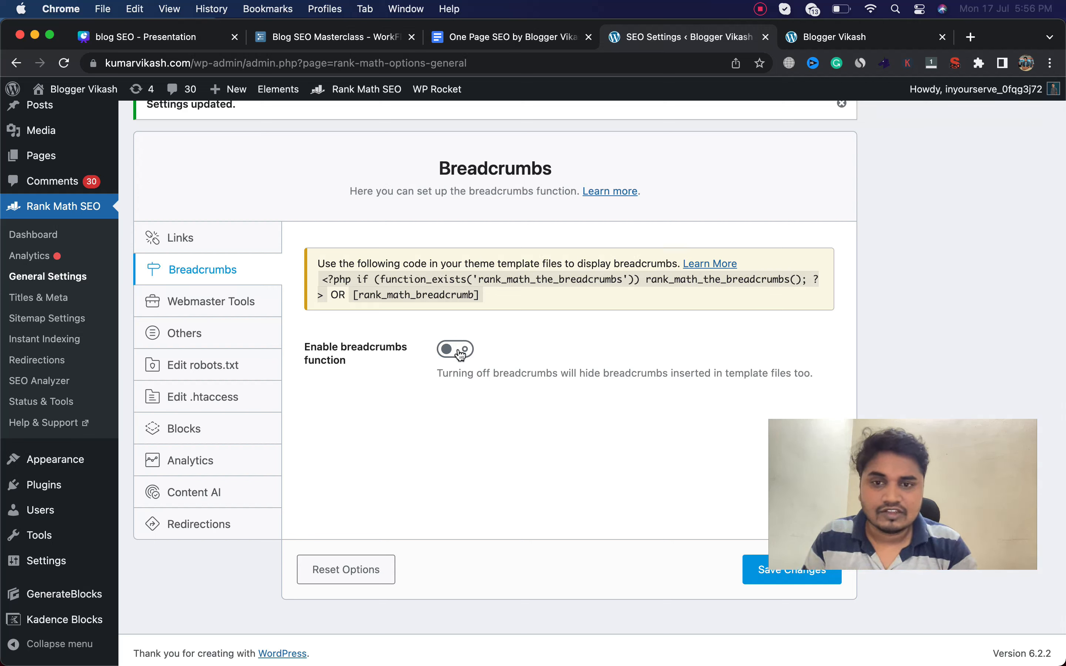
left_click(457, 352)
left_click(456, 351)
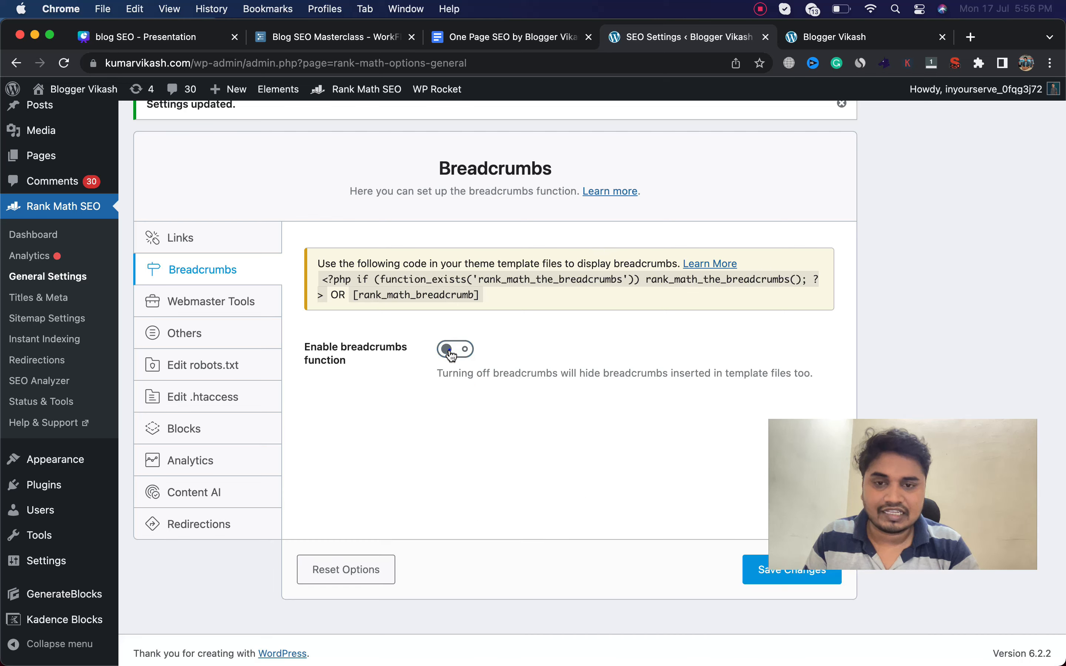
left_click(253, 311)
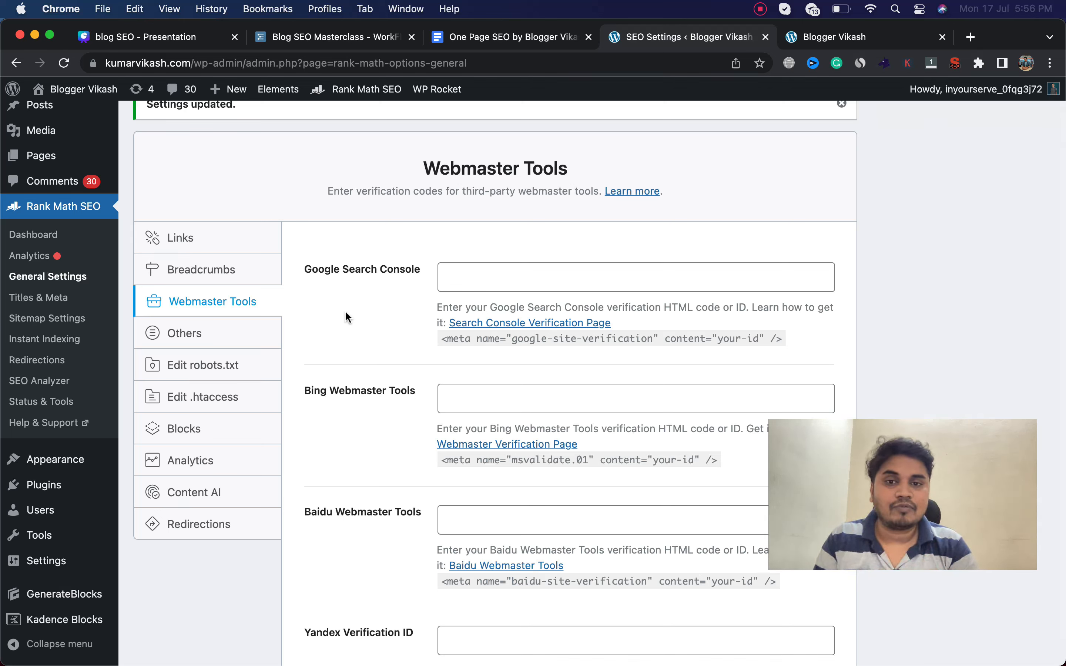
left_click(503, 285)
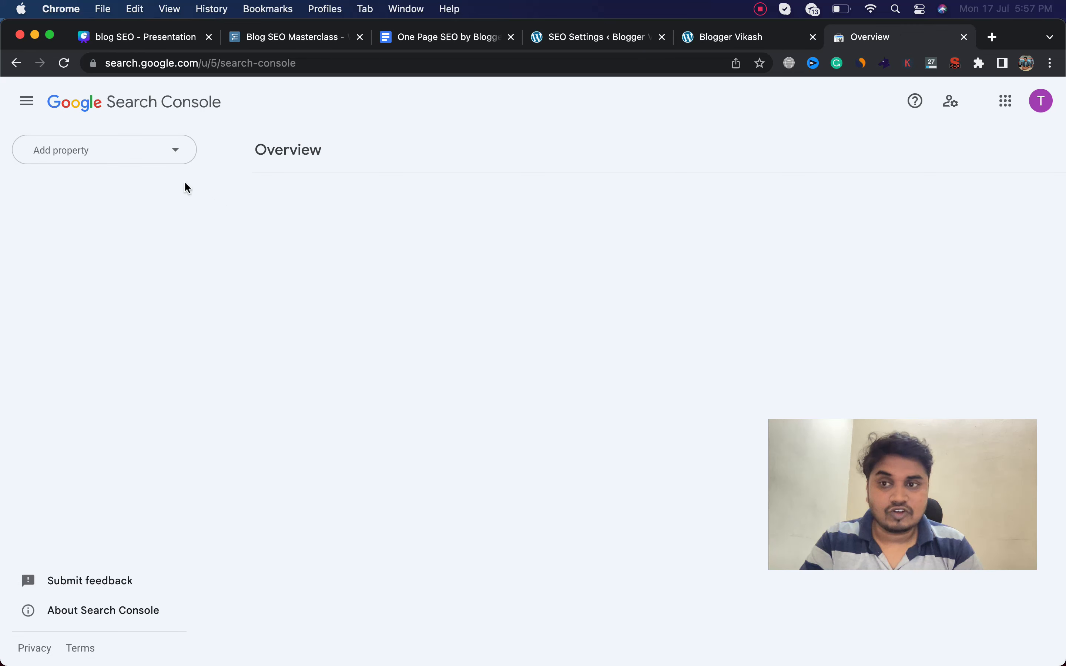
left_click(157, 159)
left_click(125, 238)
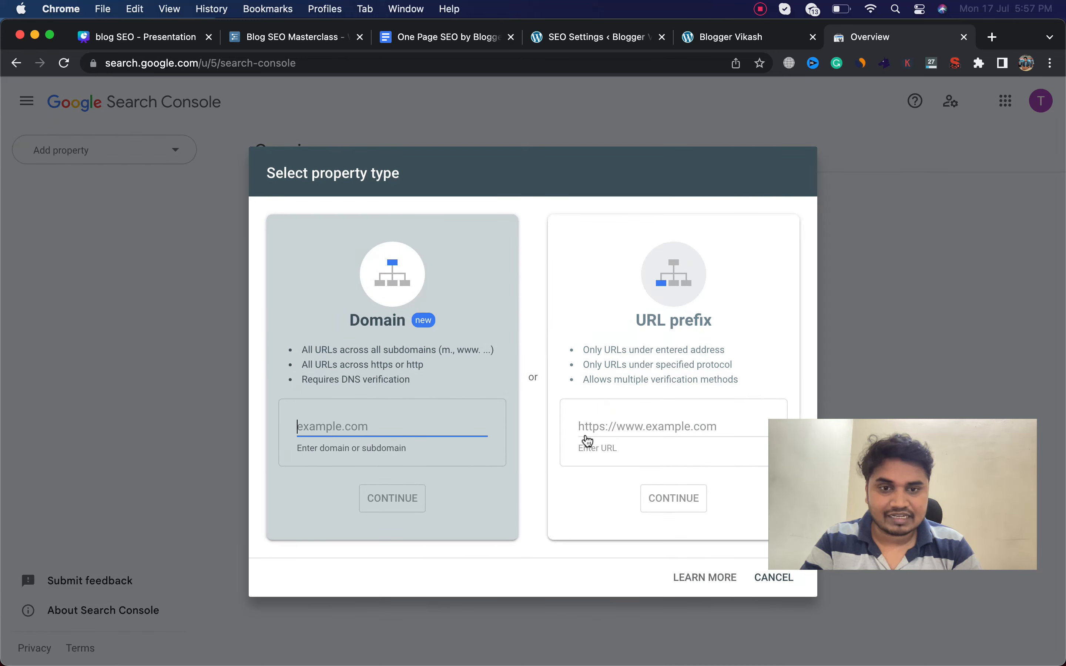
left_click(599, 424)
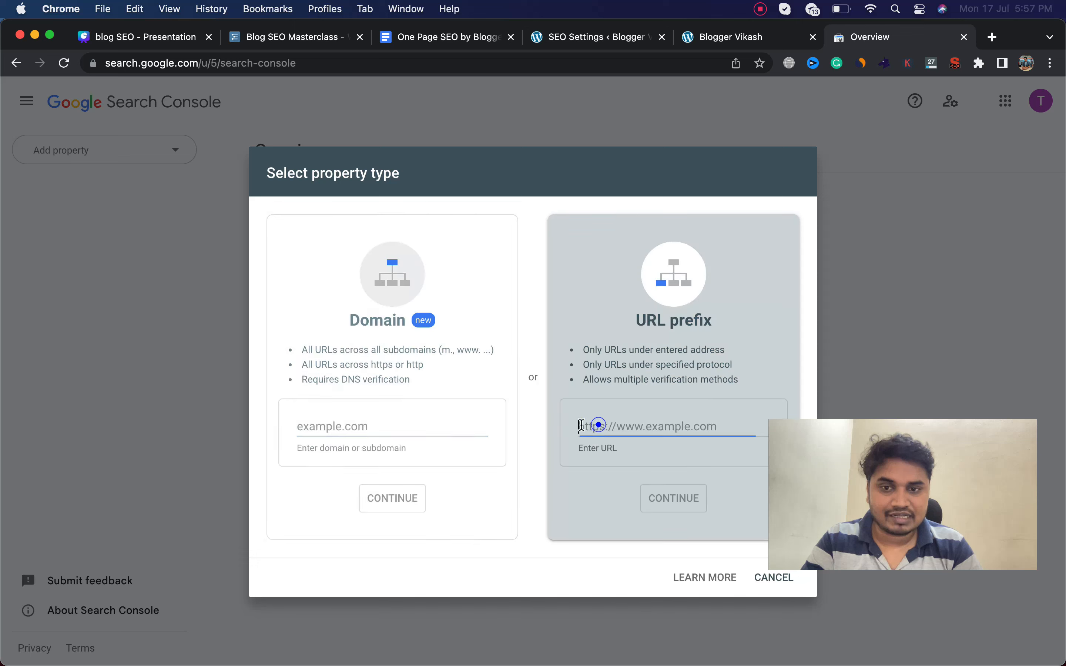
left_click(599, 435)
type("h")
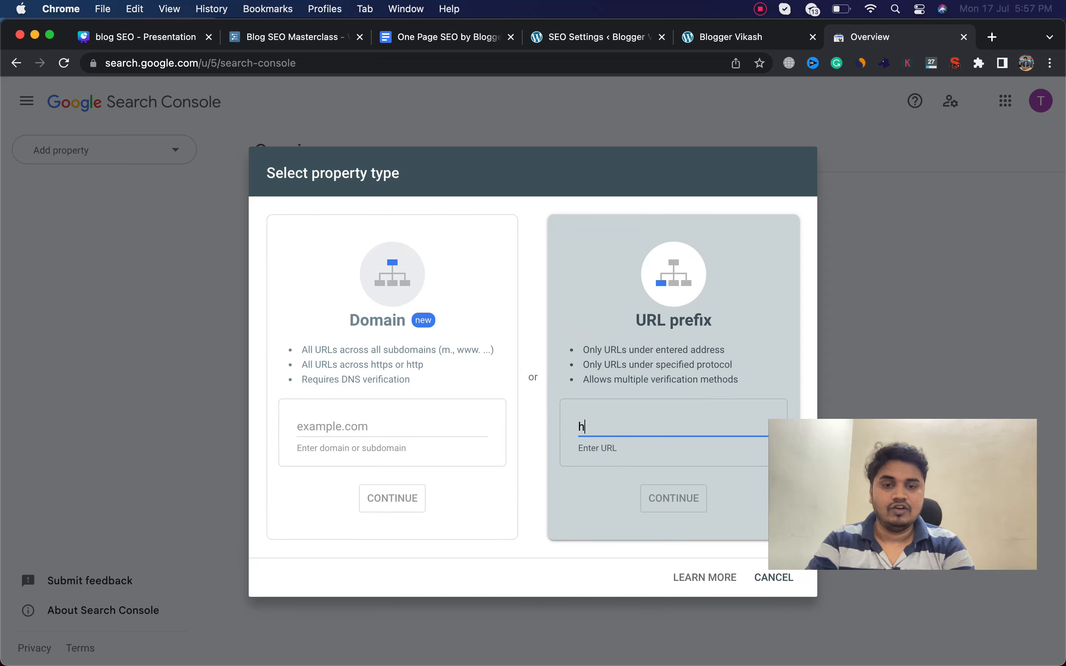
type("ttps://kumarvikash.com")
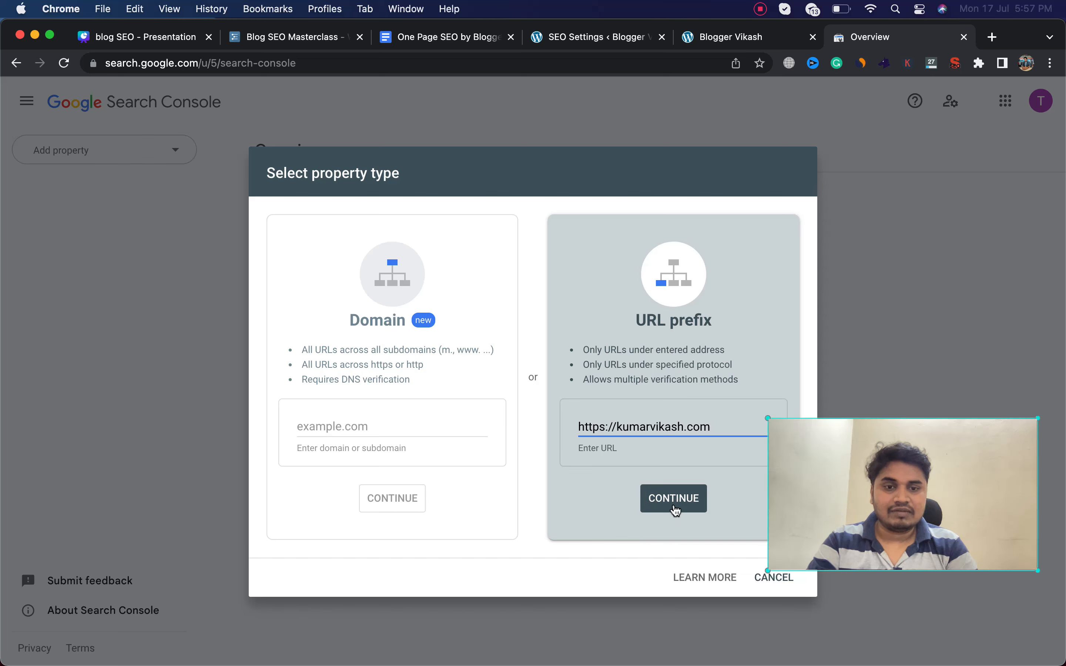
left_click(674, 504)
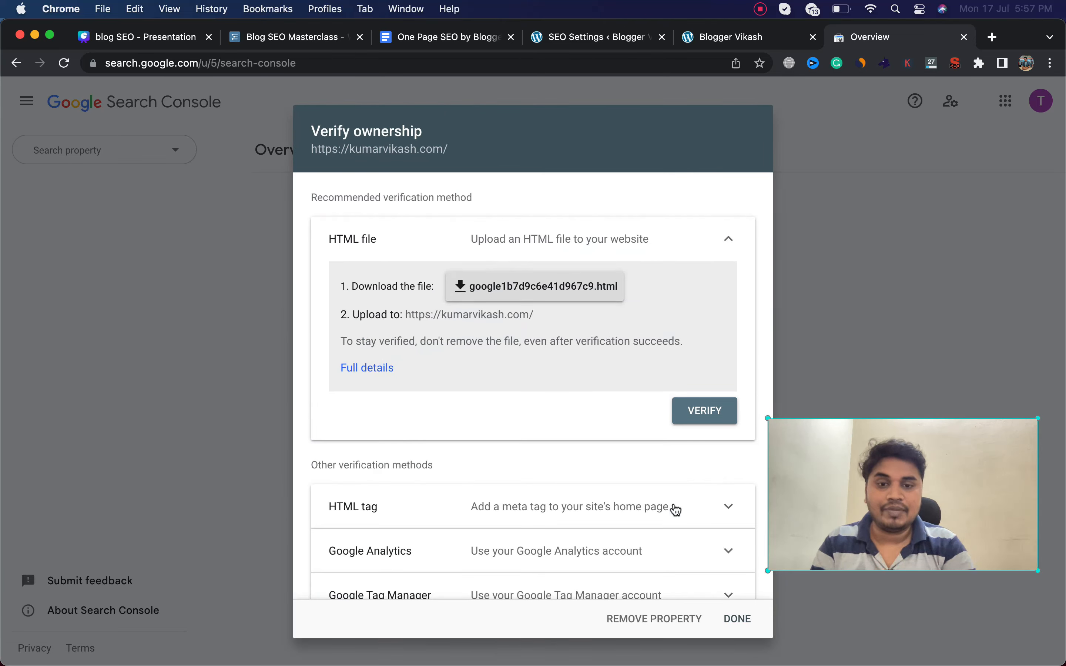
- Expand the HTML tag verification method in the ownership dialog and copy its meta tag
scroll(674, 507, "down", 2)
left_click(685, 444)
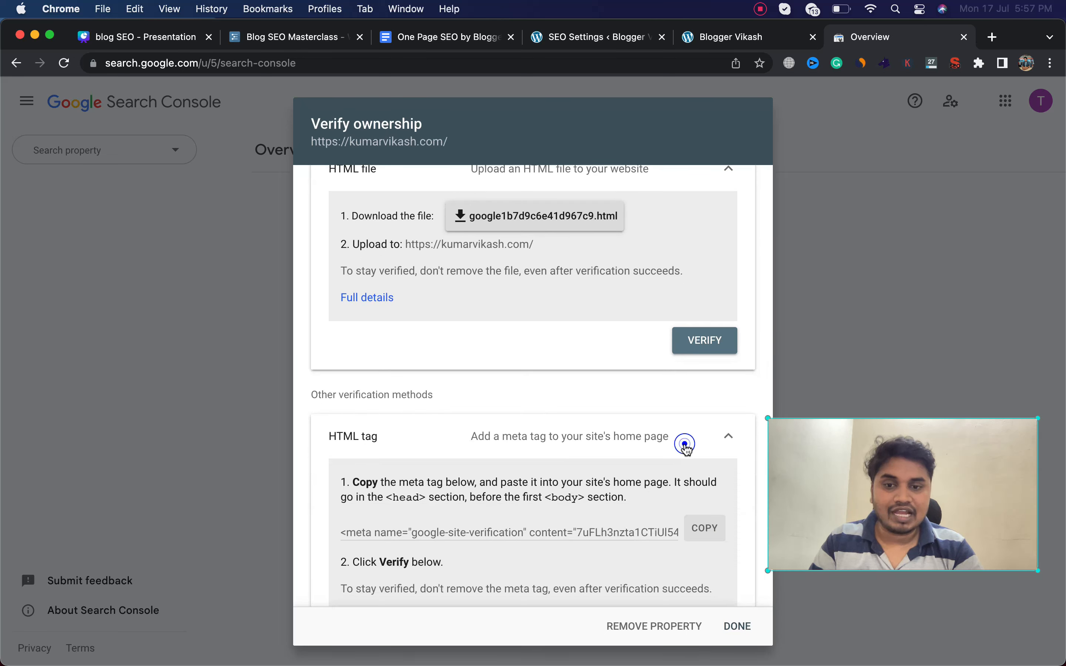
left_click(705, 412)
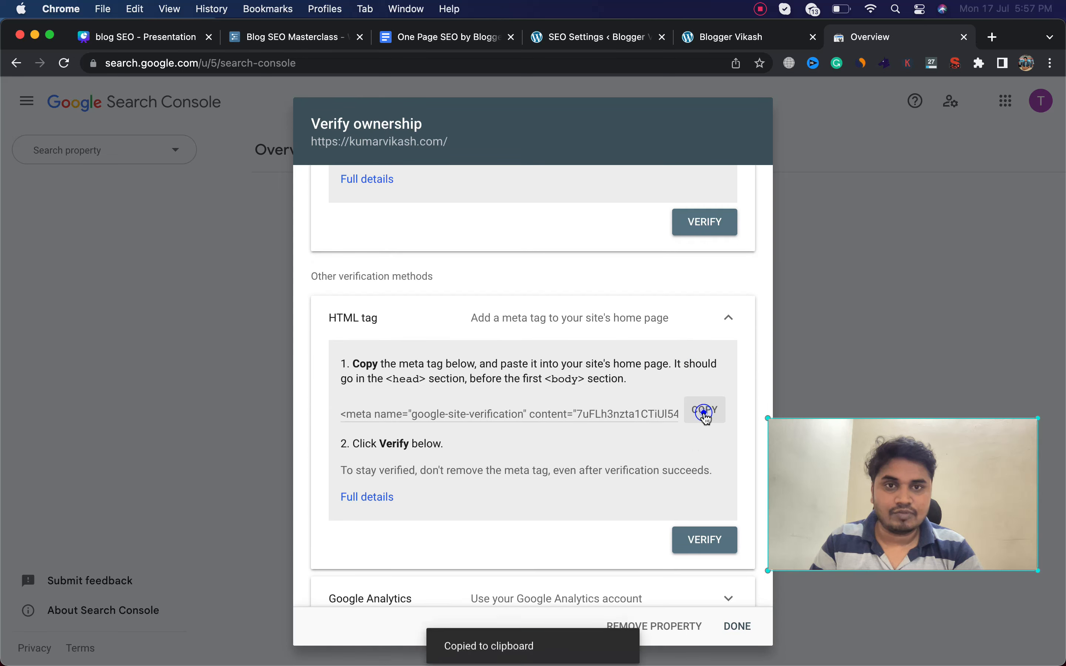
- Switch back to the WordPress Webmaster Tools settings, paste the verification code into the Google Search Console field, and save the changes
left_click(575, 41)
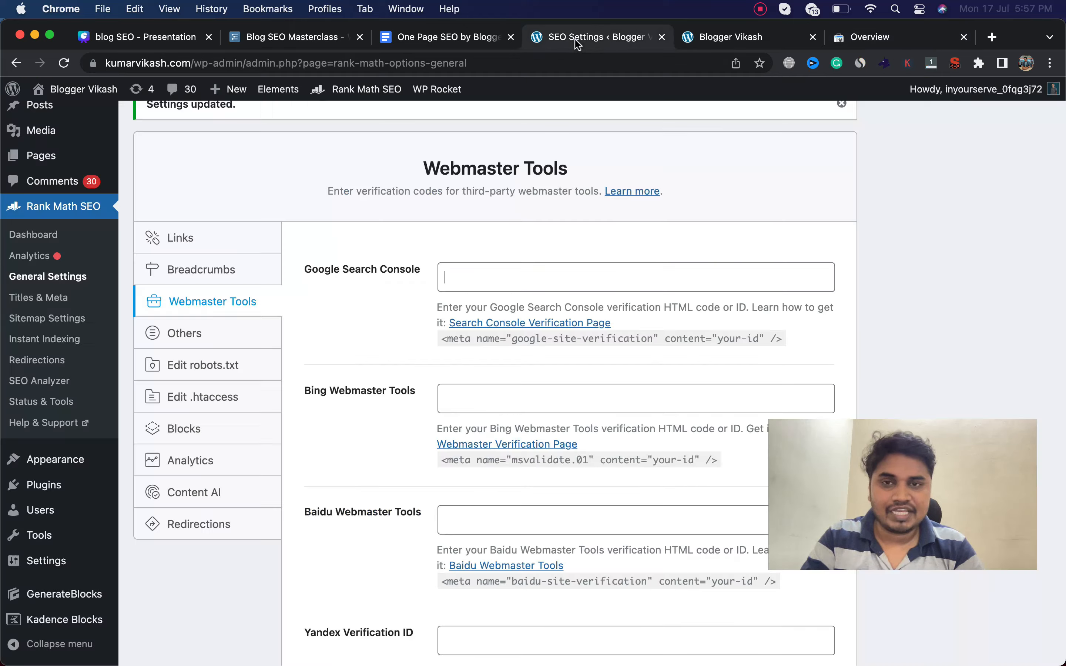
key("super+v")
scroll(568, 286, "down", 3)
scroll(569, 287, "down", 3)
scroll(498, 245, "up", 2)
scroll(523, 318, "down", 2)
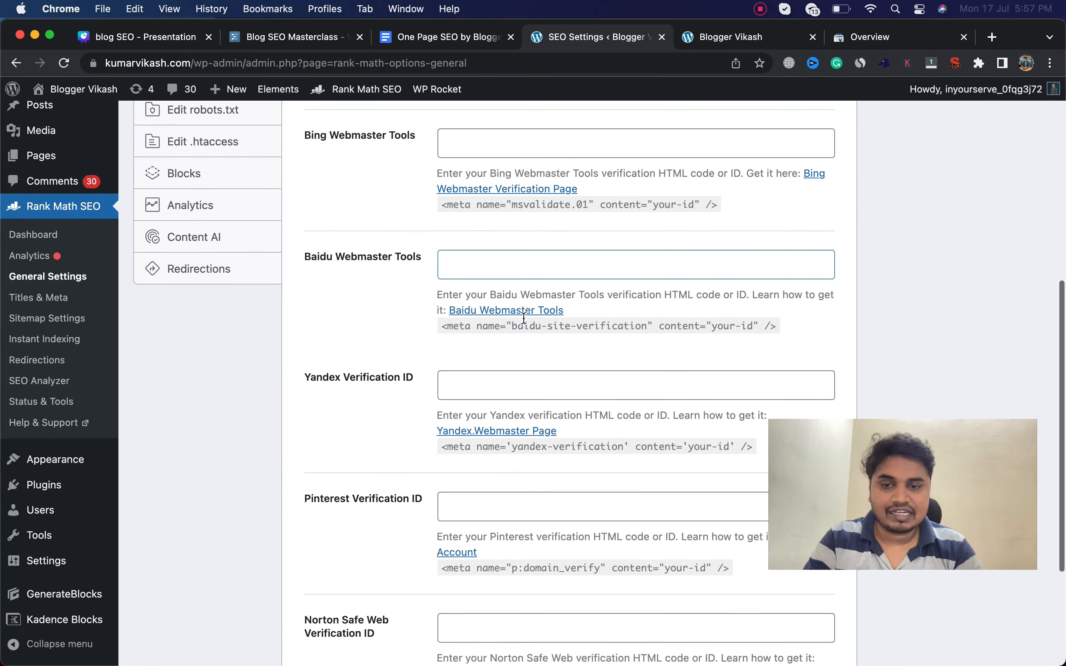
scroll(523, 317, "down", 4)
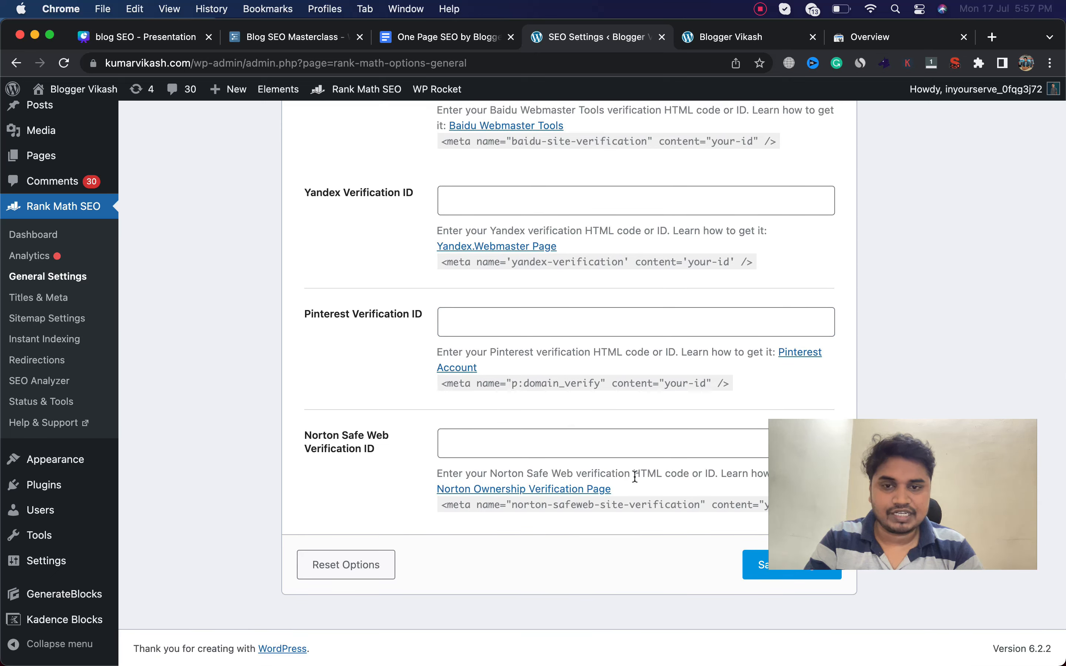
scroll(651, 507, "up", 1)
left_click(763, 619)
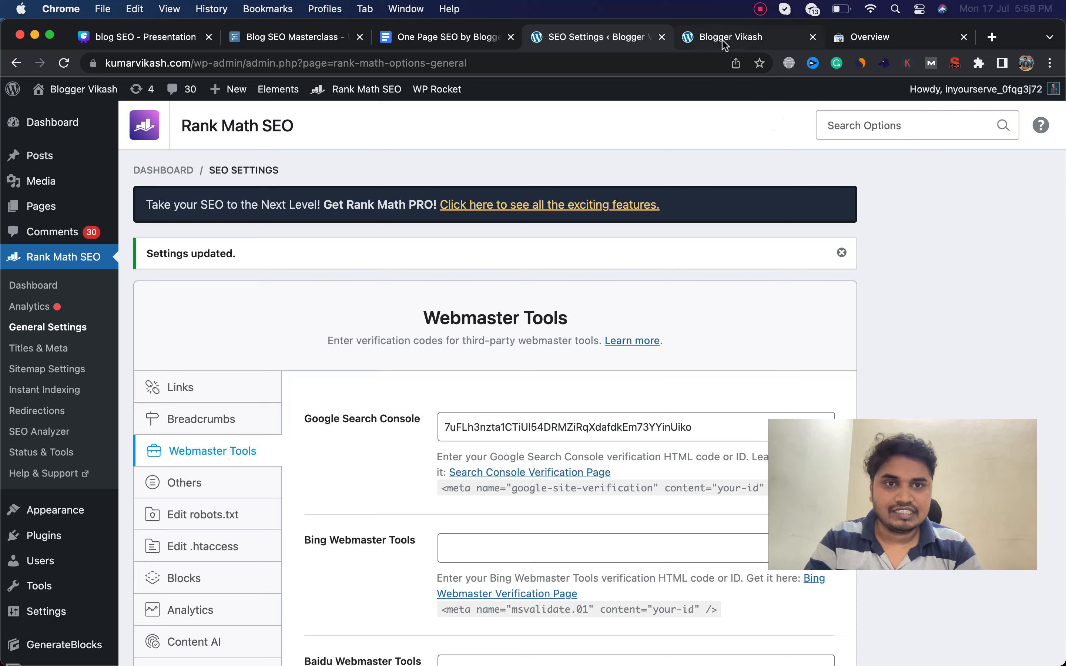
- Return to Google Search Console, verify site ownership with the HTML tag method, and go to the property
left_click(852, 38)
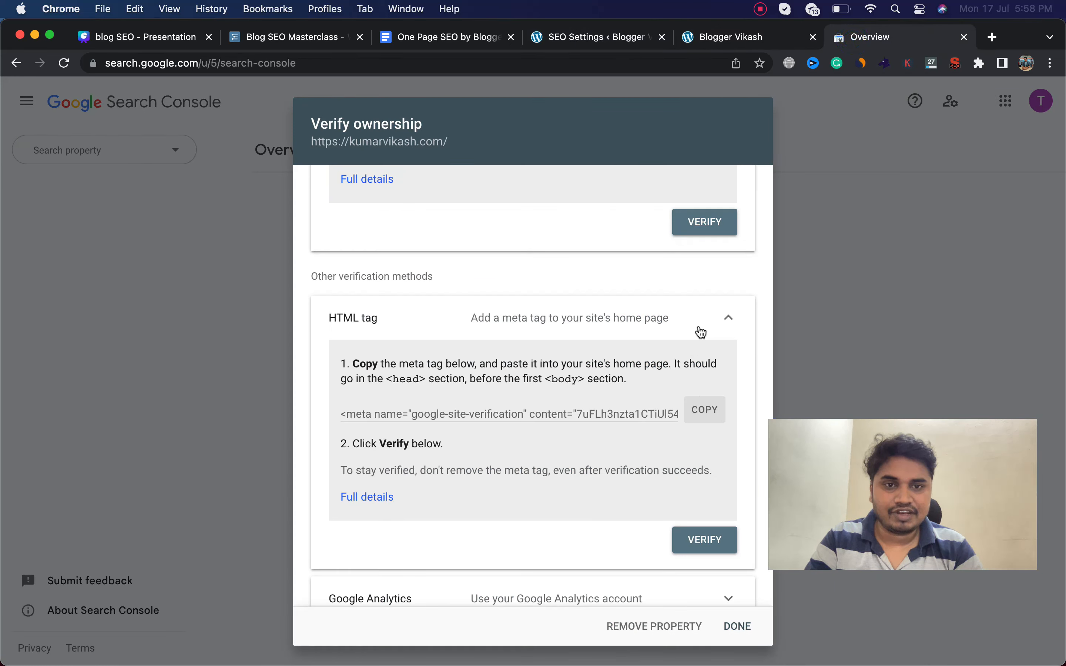
left_click(701, 541)
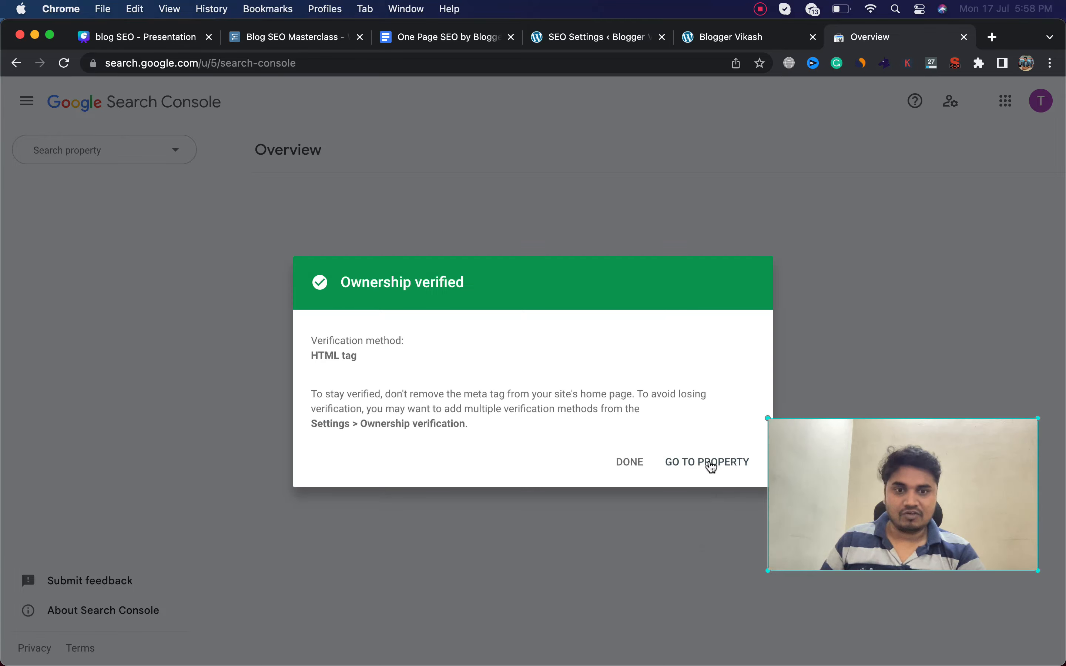
left_click(707, 463)
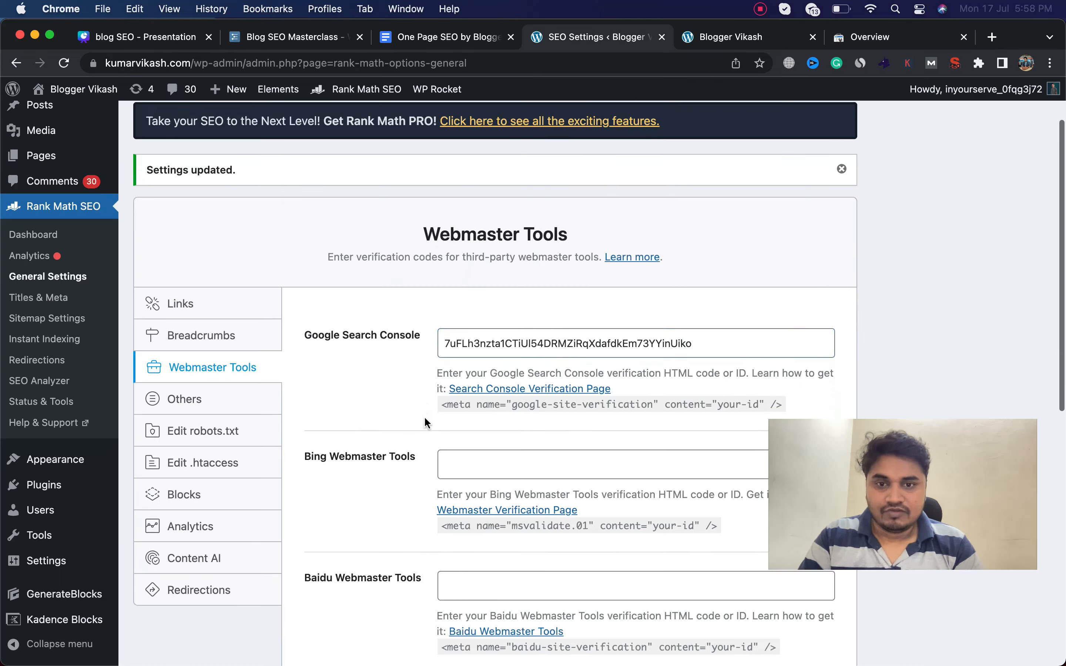
- Back in the WordPress Rank Math settings, review the Others, Edit robots.txt and Edit .htaccess sections
scroll(424, 419, "down", 2)
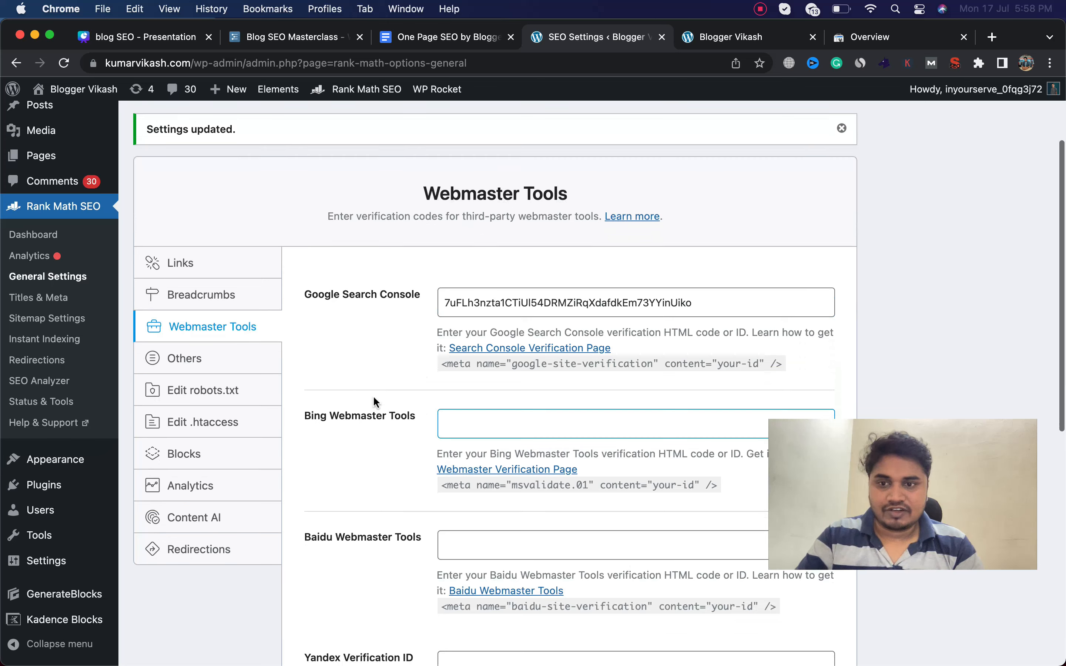
left_click(238, 368)
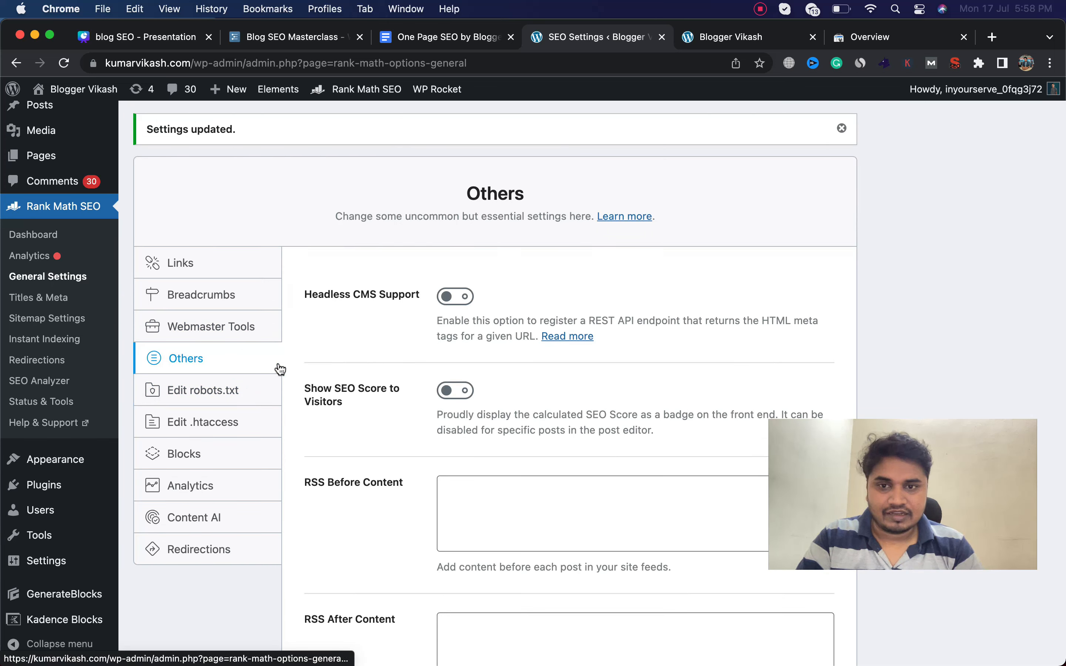
scroll(419, 467, "down", 6)
scroll(419, 467, "down", 6)
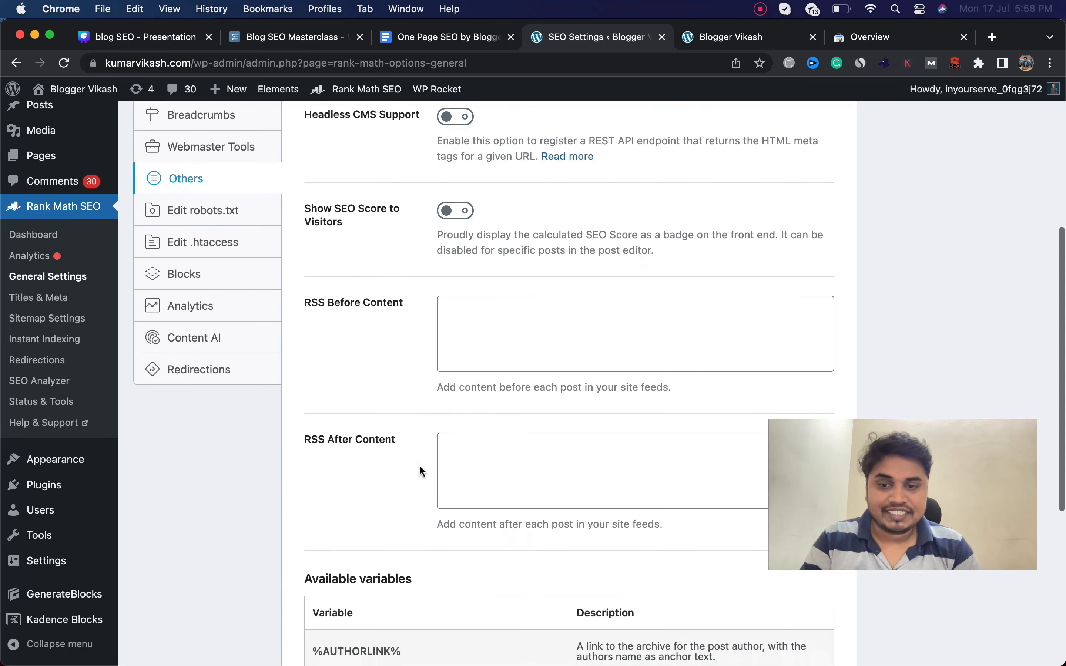
scroll(419, 467, "up", 3)
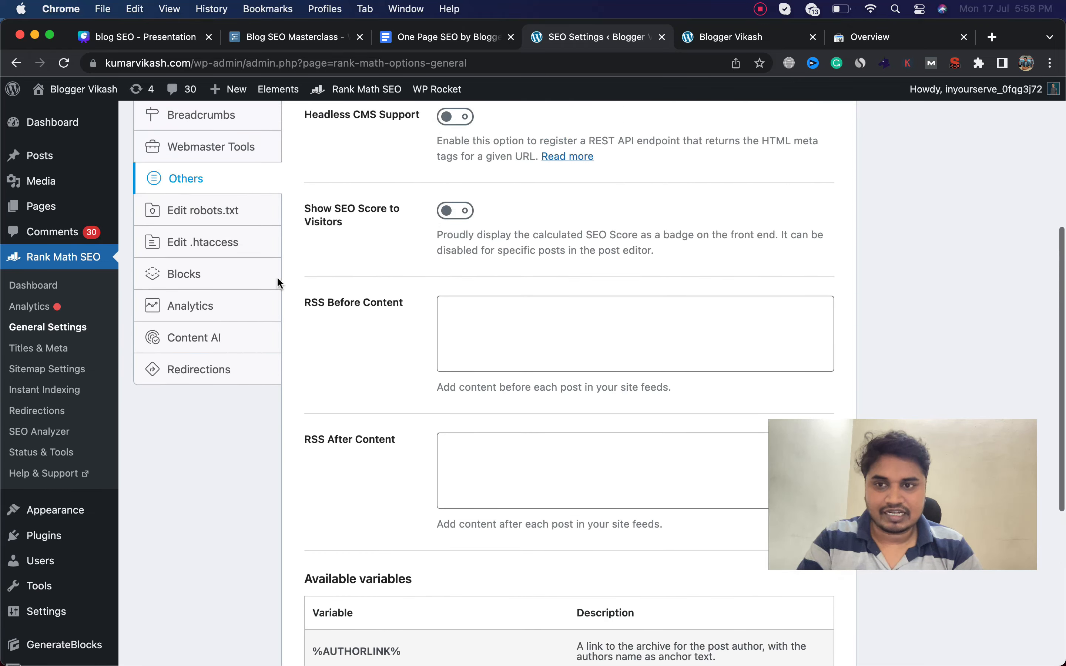
left_click(223, 215)
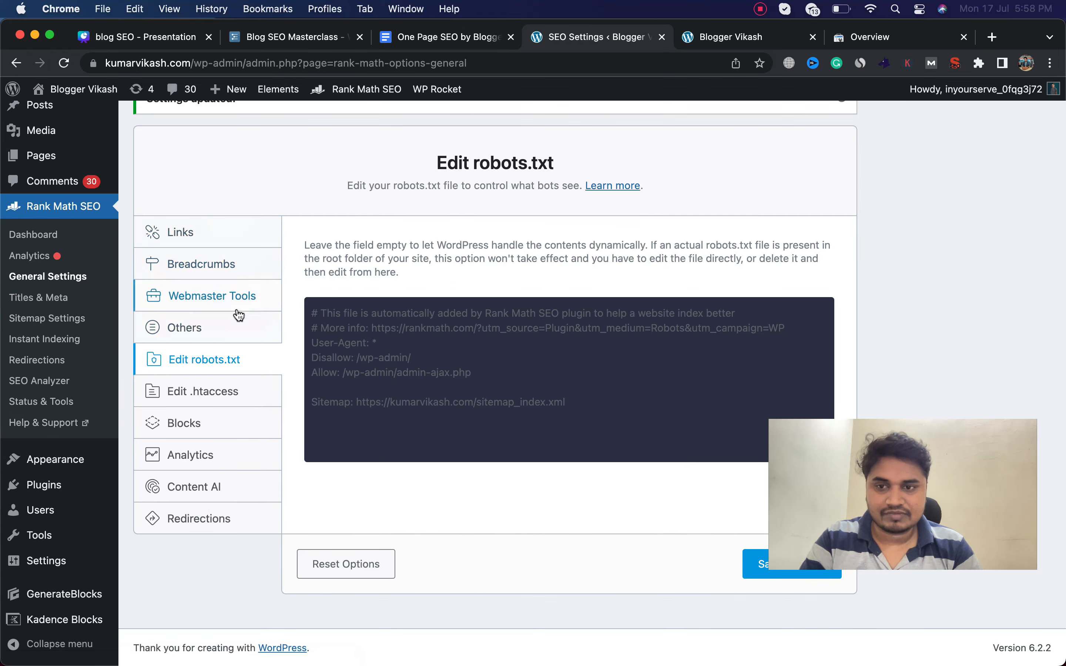
left_click(219, 399)
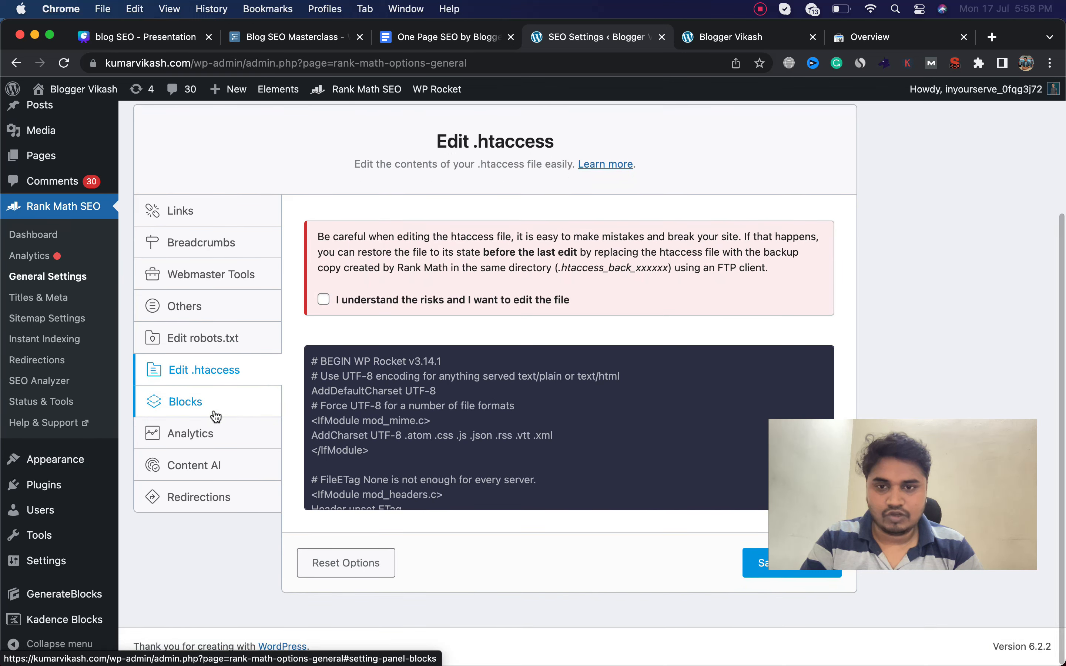
- Open Rank Math's Titles & Meta settings, and switch to the Blog SEO Masterclass outline in WorkFlowy
left_click(57, 298)
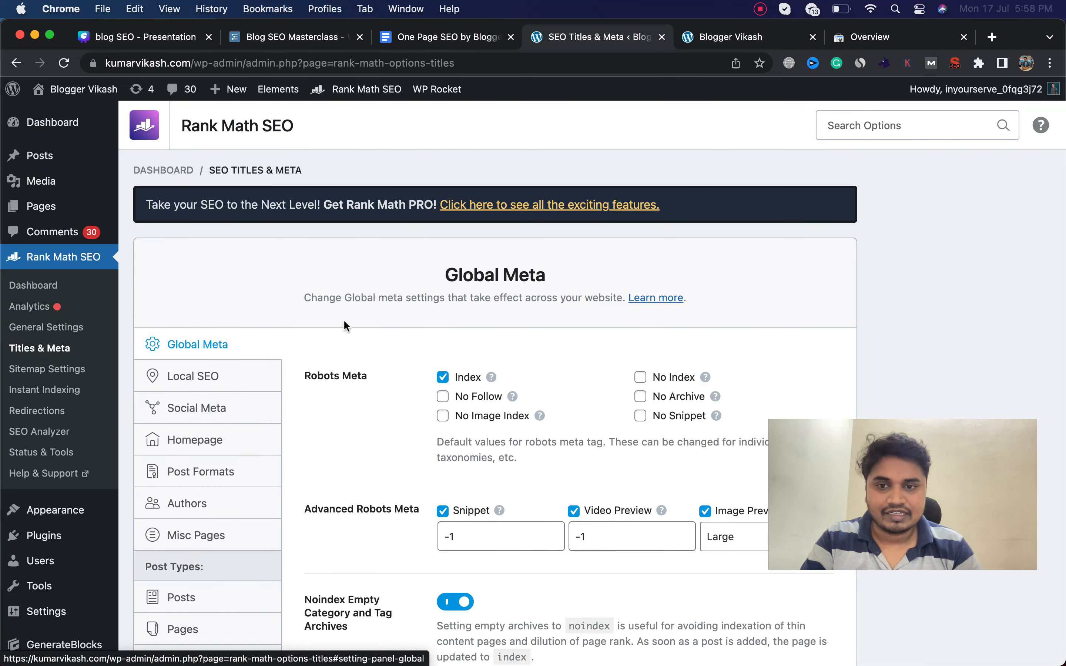
left_click(301, 44)
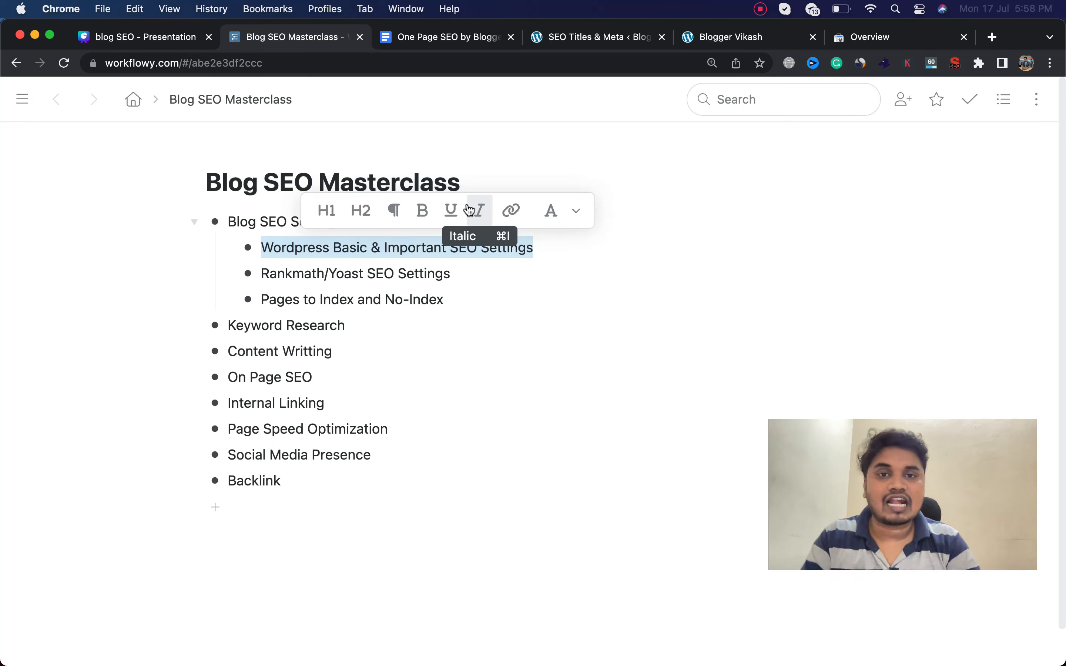
- Switch back to the Rank Math Titles & Meta settings and review the Global Meta robots options
left_click(564, 38)
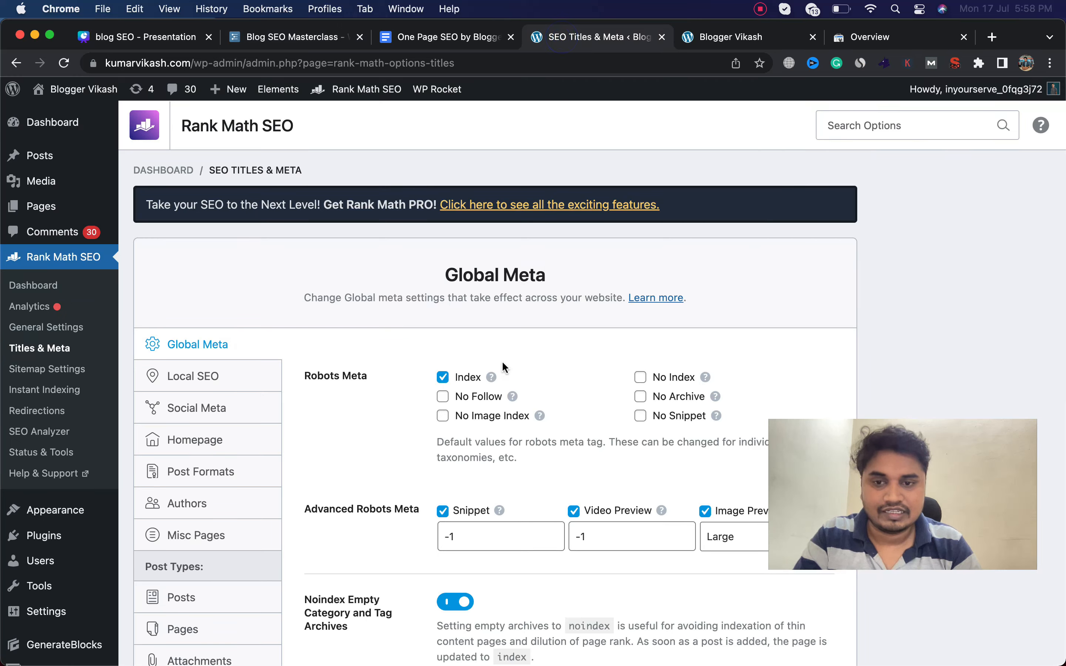
scroll(503, 361, "down", 2)
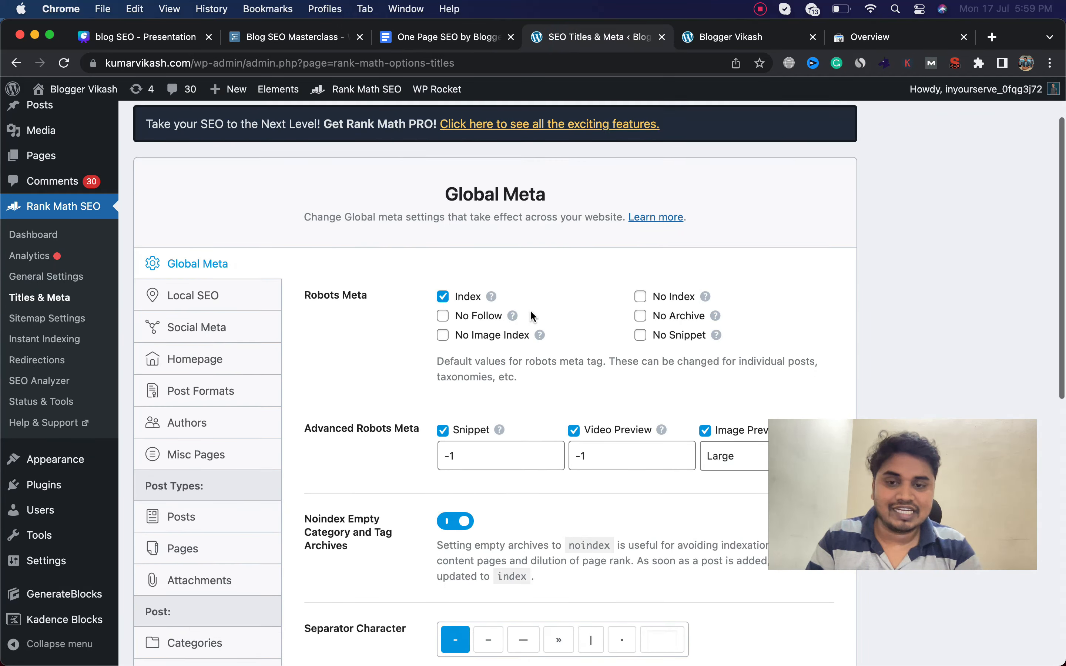
scroll(531, 314, "down", 7)
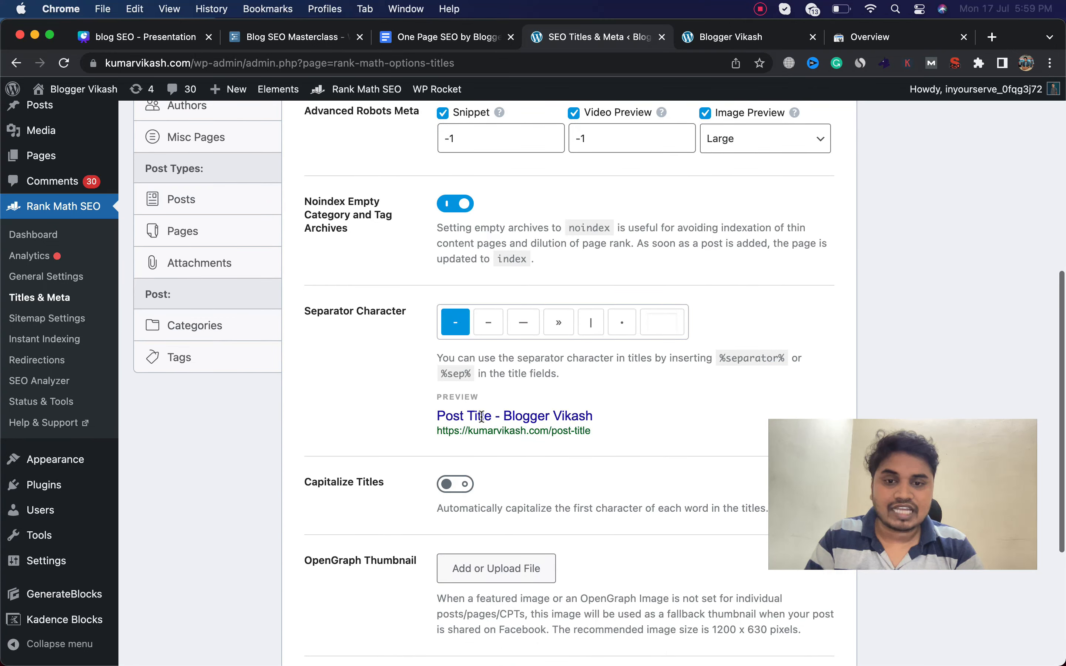
- Try the dash, pipe, dot and » separator characters in the Global Meta settings, and return to the hyphen
left_click(489, 329)
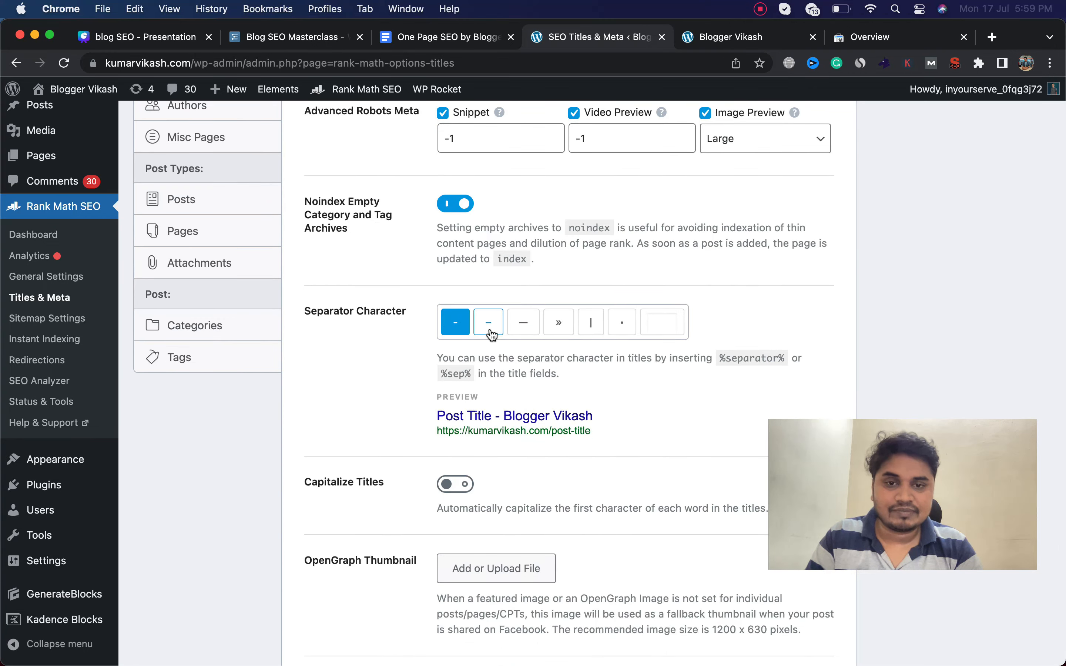
left_click(524, 328)
left_click(589, 328)
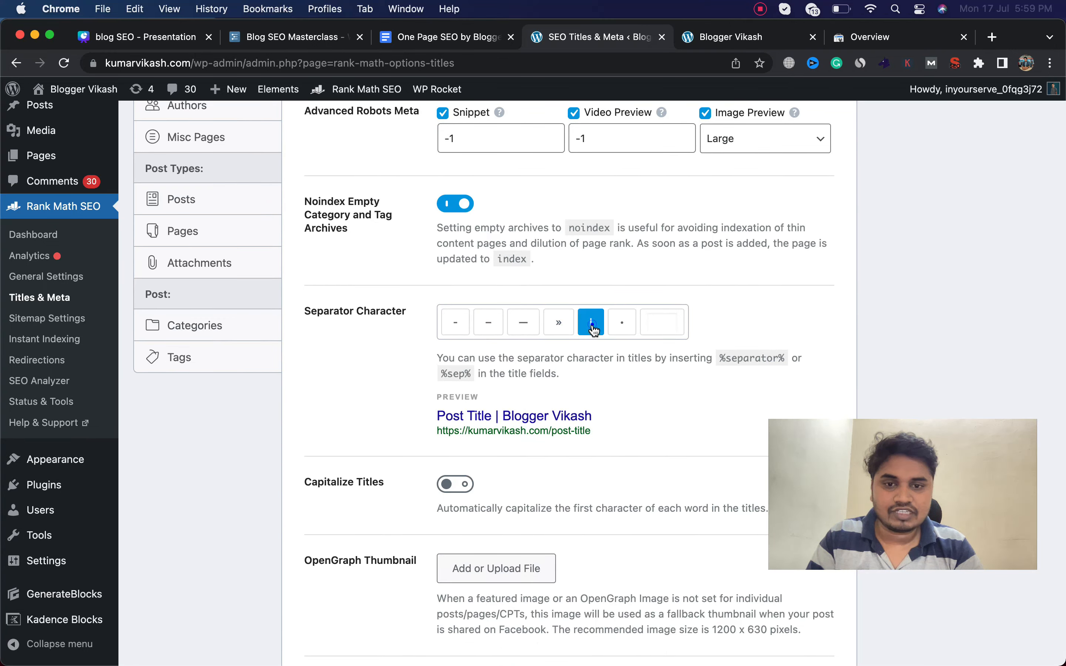
left_click(622, 329)
left_click(559, 329)
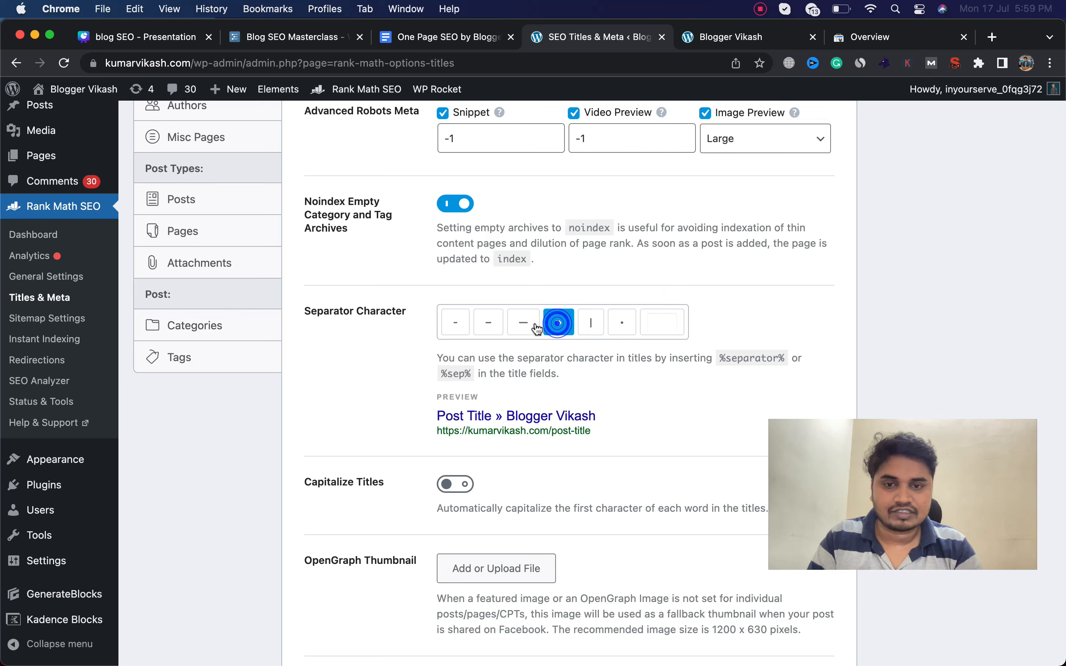
left_click(455, 322)
- Try the Capitalize Titles option by enabling it and disabling it again
scroll(521, 389, "down", 3)
left_click(464, 411)
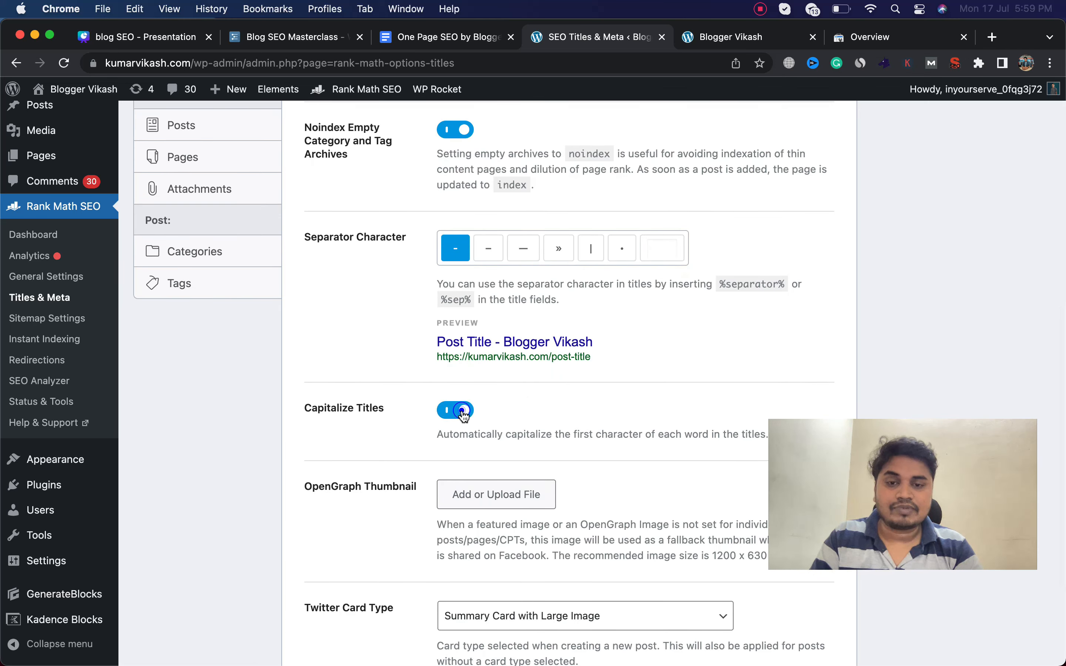
left_click(464, 411)
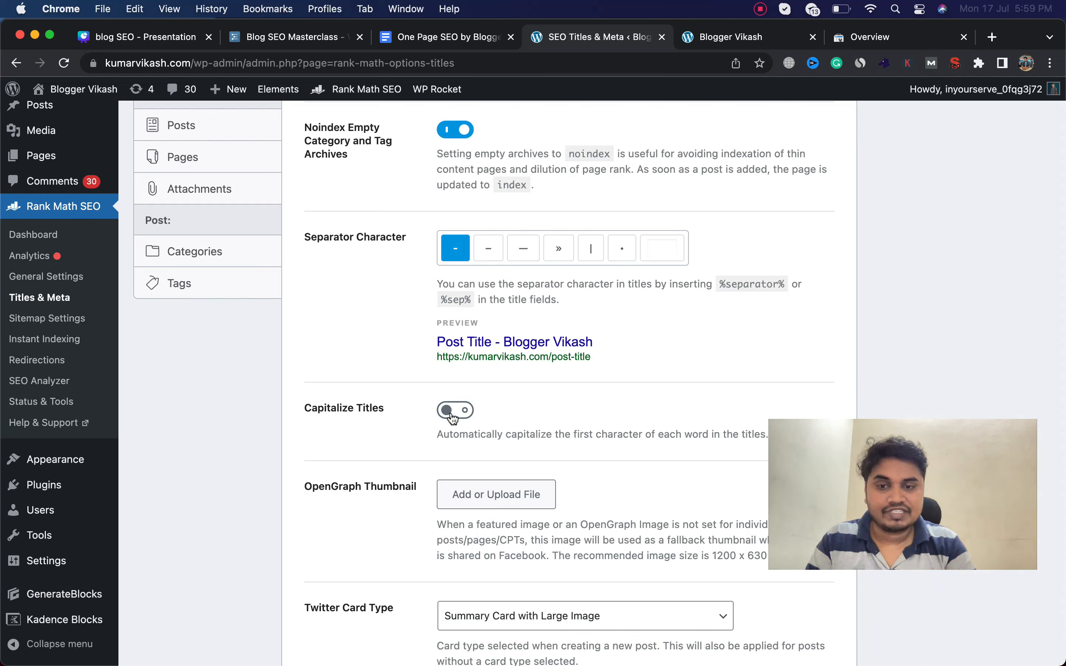
- Review the OpenGraph thumbnail and Twitter card type options, and save the Global Meta settings
scroll(454, 419, "down", 3)
scroll(507, 440, "up", 1)
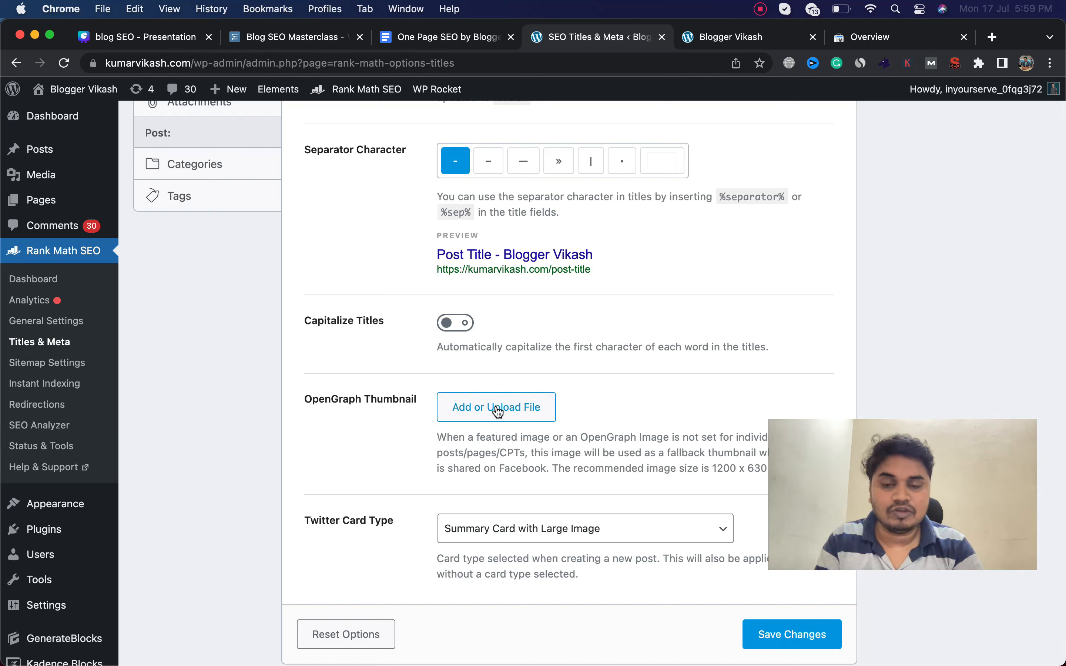
left_click(786, 634)
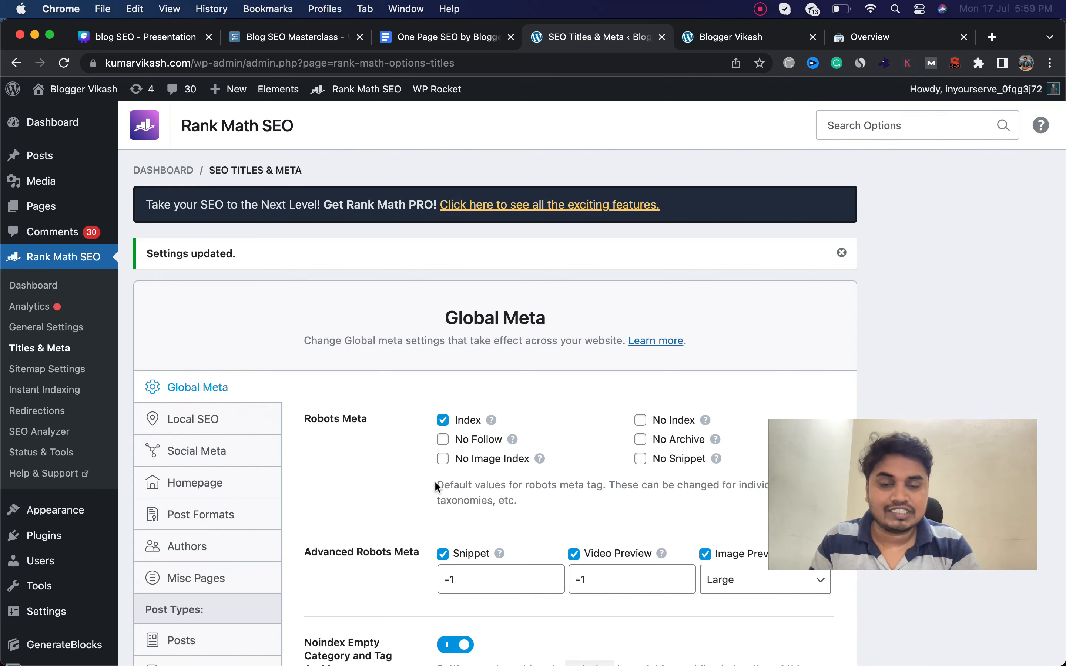
- Open the Local SEO section and review its person or company, website name, logo and URL fields
scroll(436, 481, "down", 5)
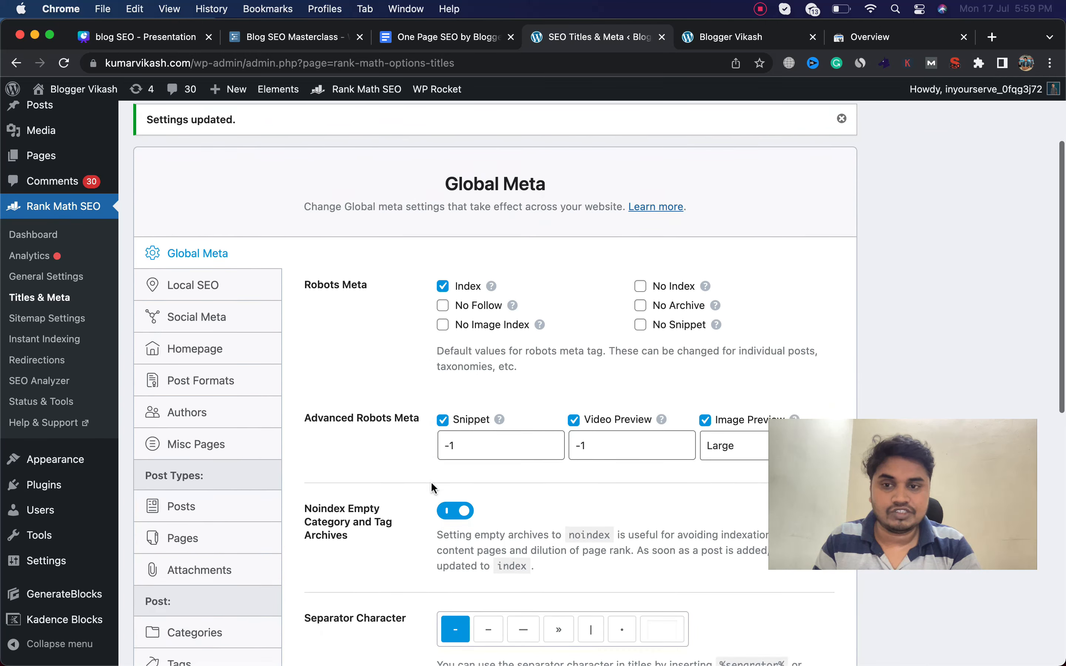
left_click(228, 294)
scroll(374, 359, "down", 4)
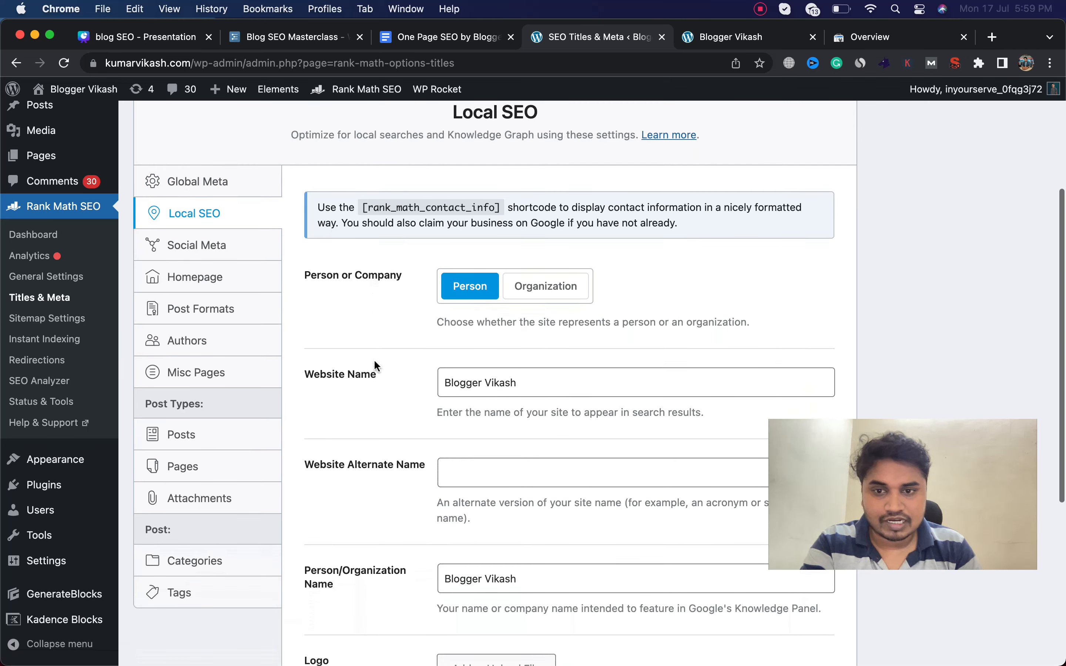
left_click(375, 363)
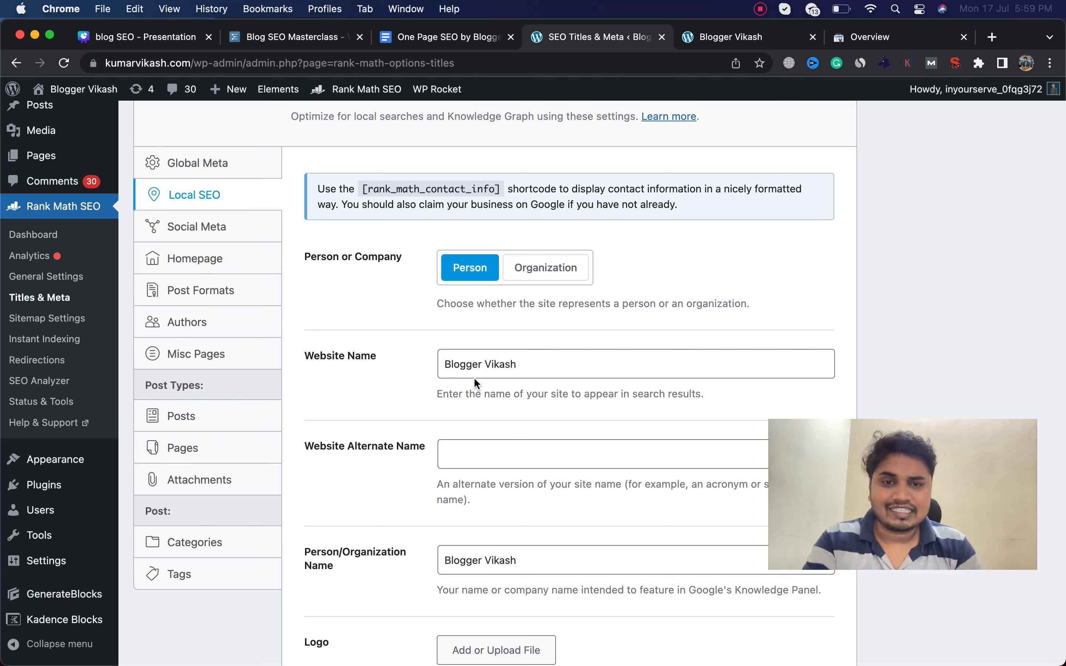
scroll(475, 382, "down", 3)
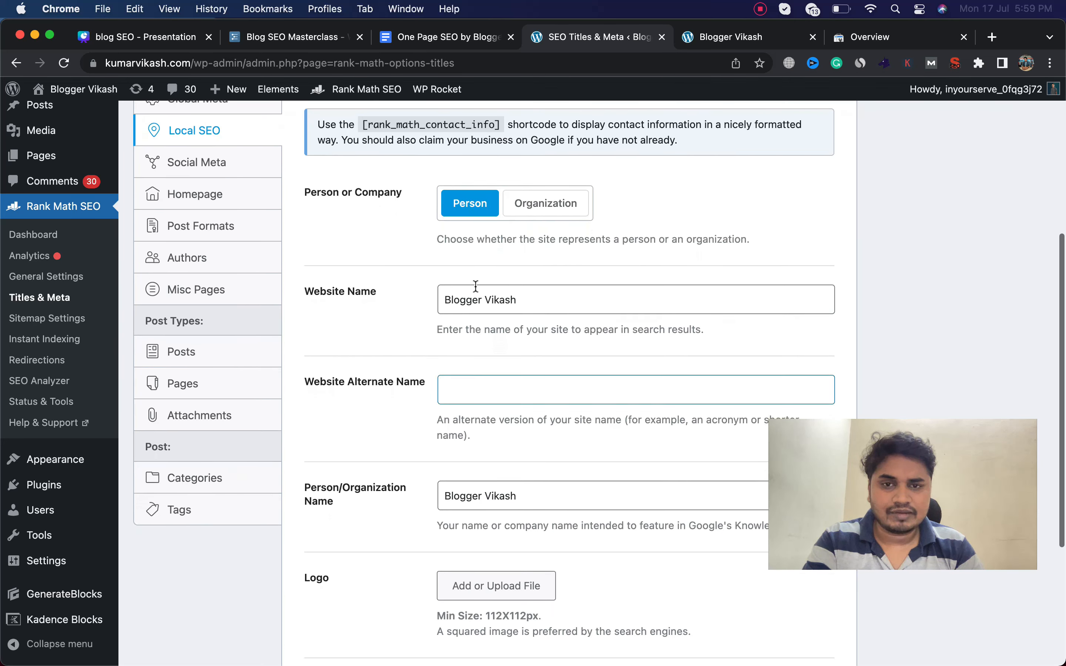
scroll(493, 381, "down", 5)
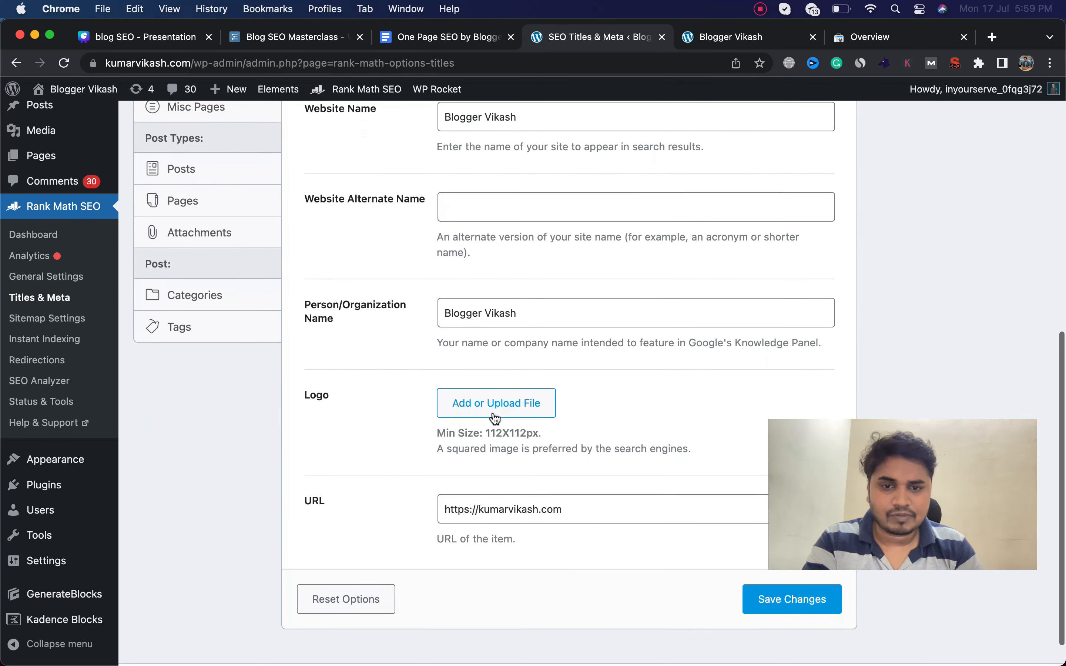
scroll(494, 418, "up", 10)
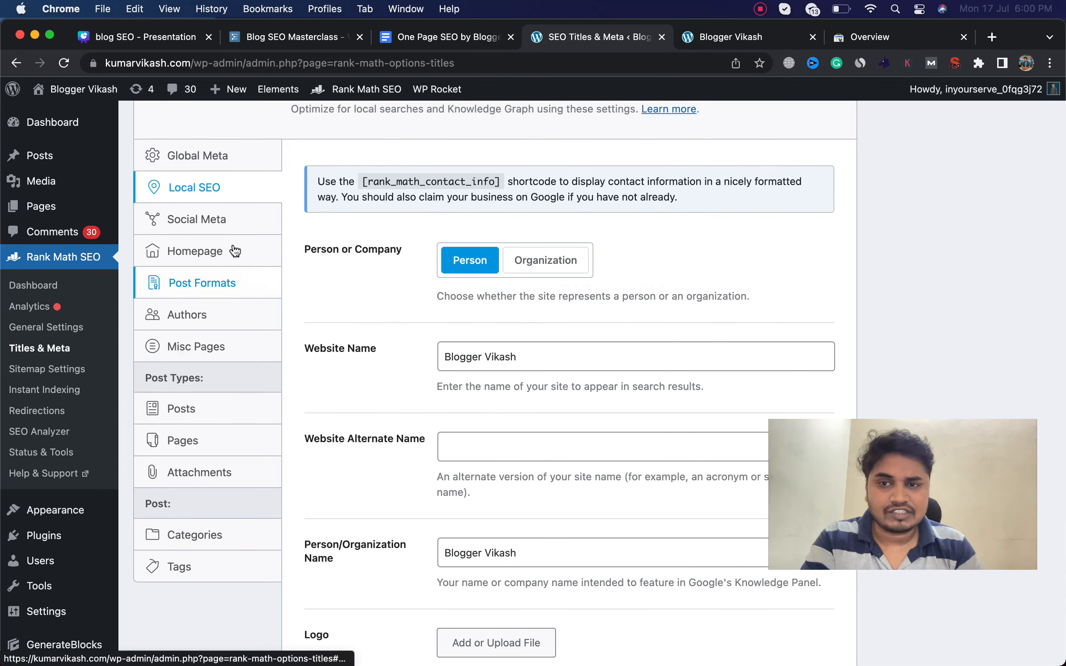
- Review the Social Meta profile fields and the Homepage section's static front page notice
left_click(220, 222)
scroll(381, 359, "down", 10)
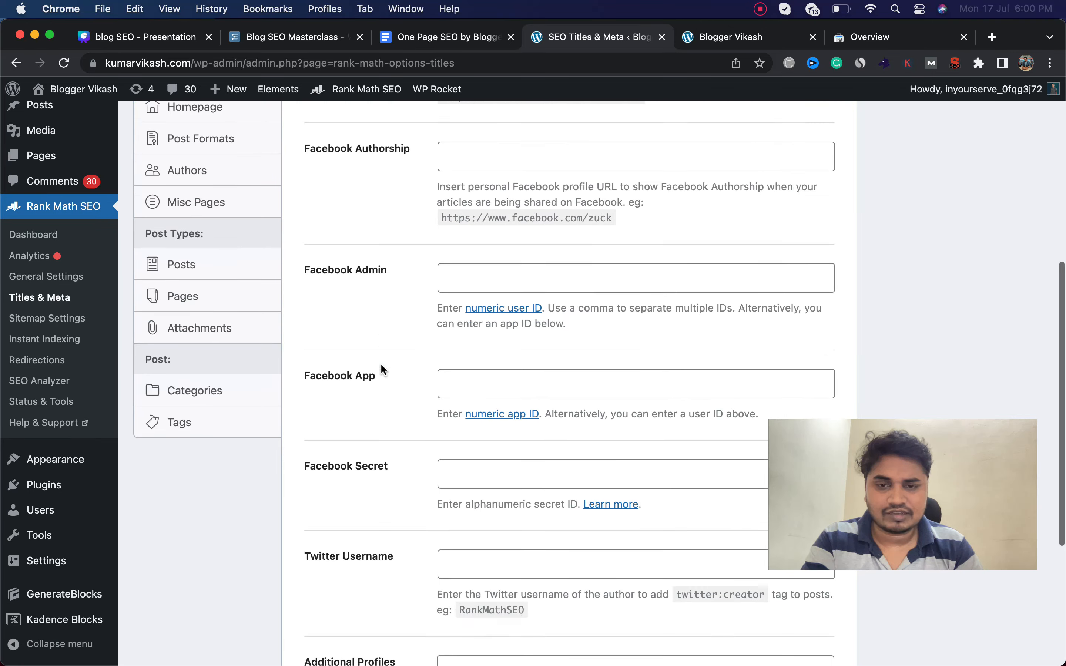
scroll(380, 369, "up", 9)
scroll(380, 370, "up", 4)
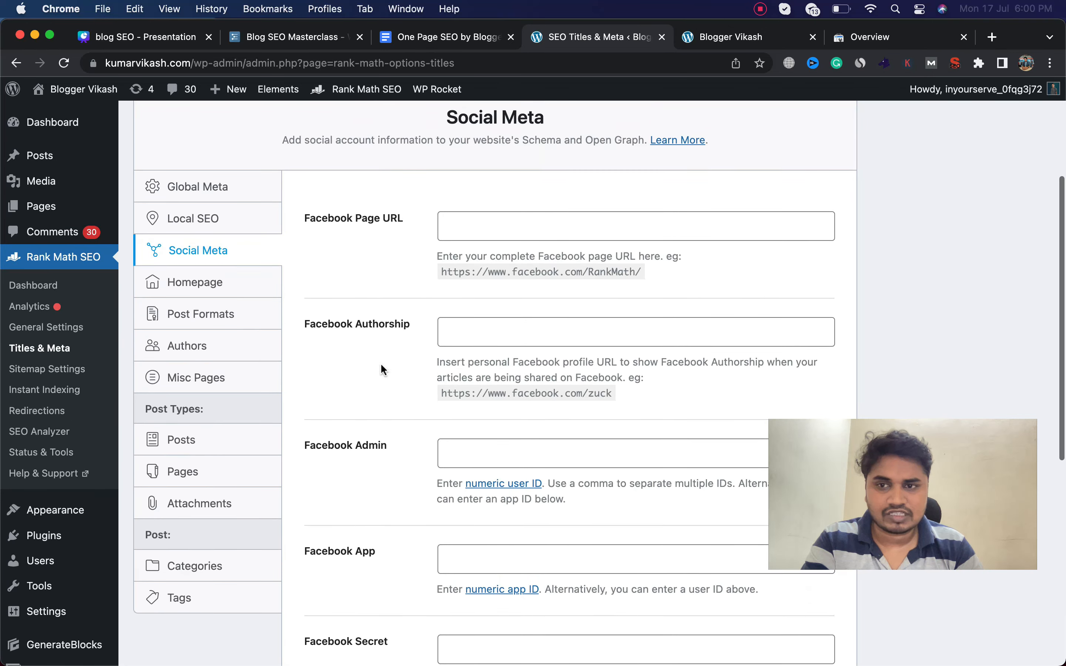
left_click(223, 320)
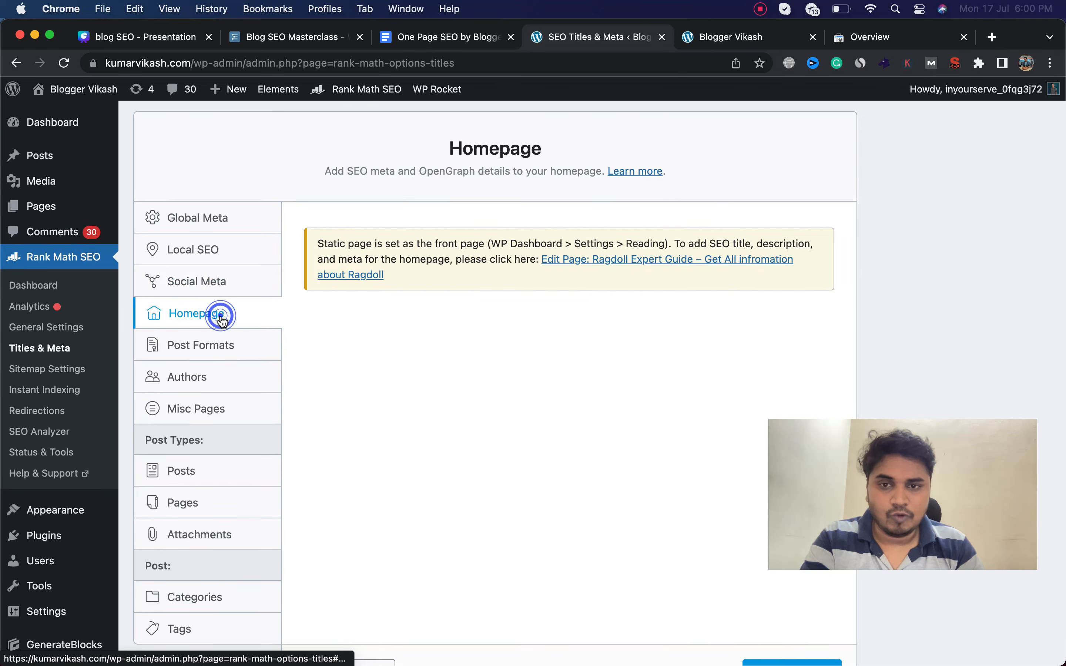
scroll(321, 369, "down", 1)
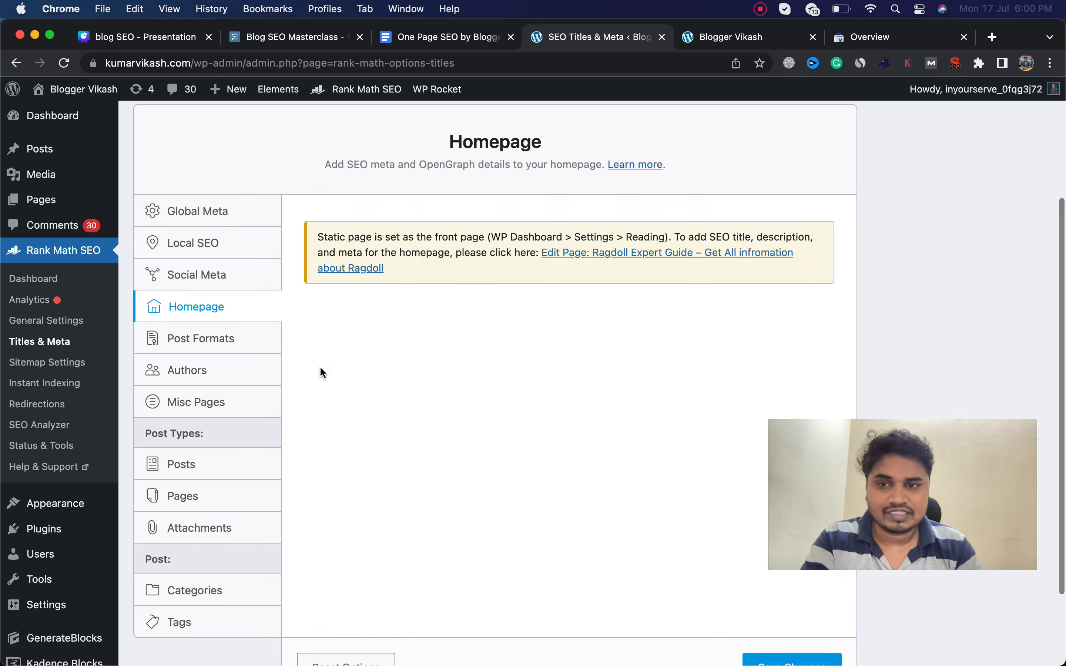
scroll(320, 368, "down", 1)
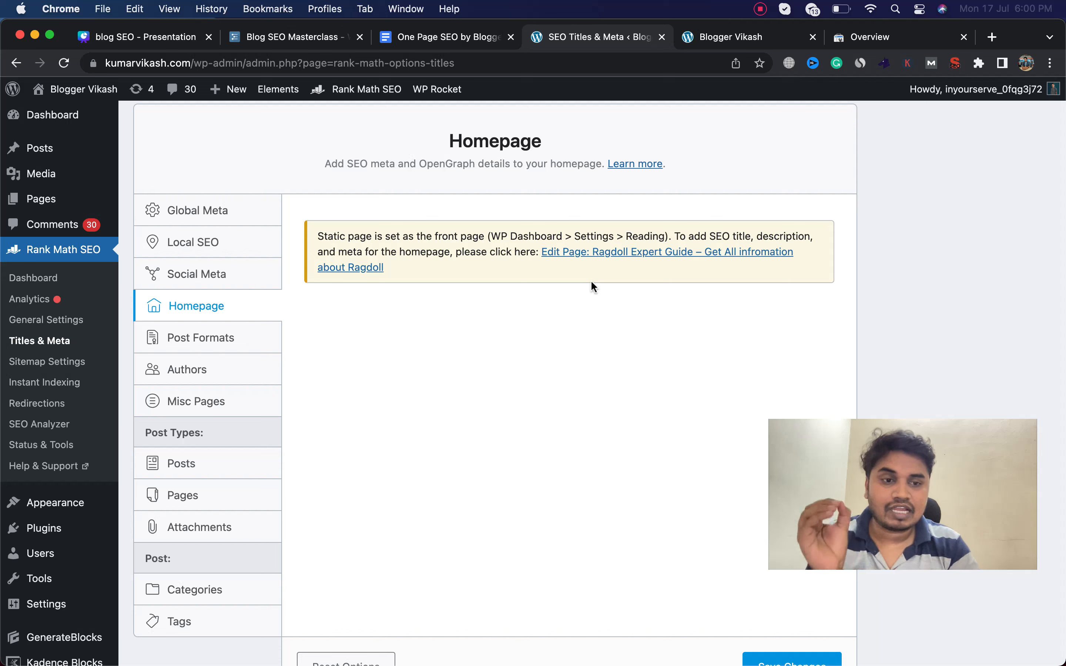
- In the WordPress Reading settings, make the homepage display the latest posts and save the changes
mouse_move(49, 583)
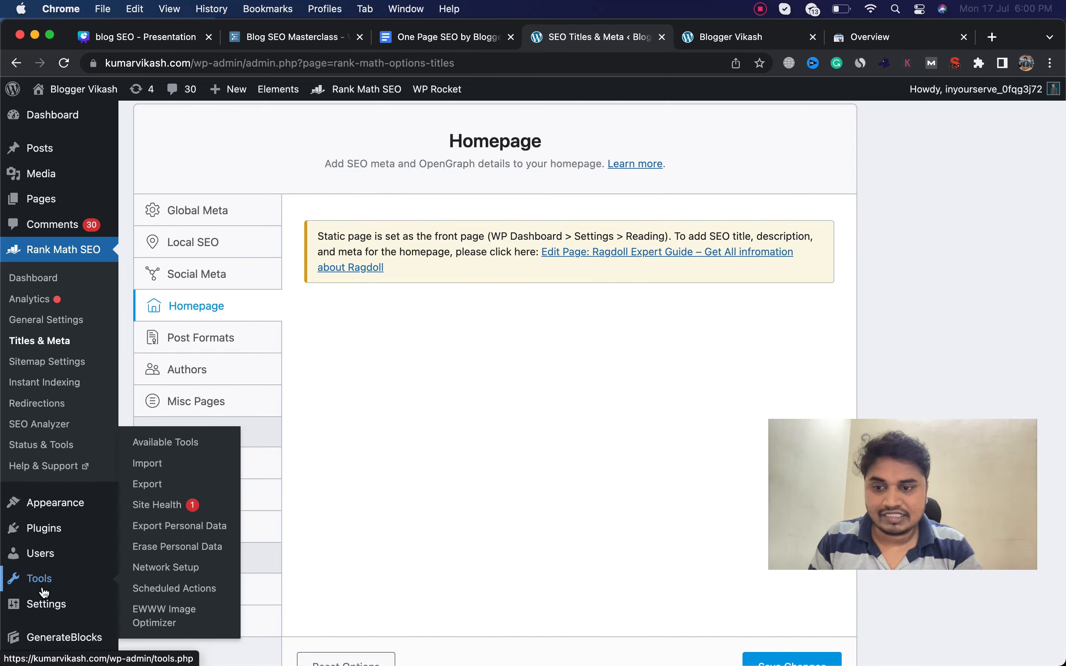
mouse_move(73, 608)
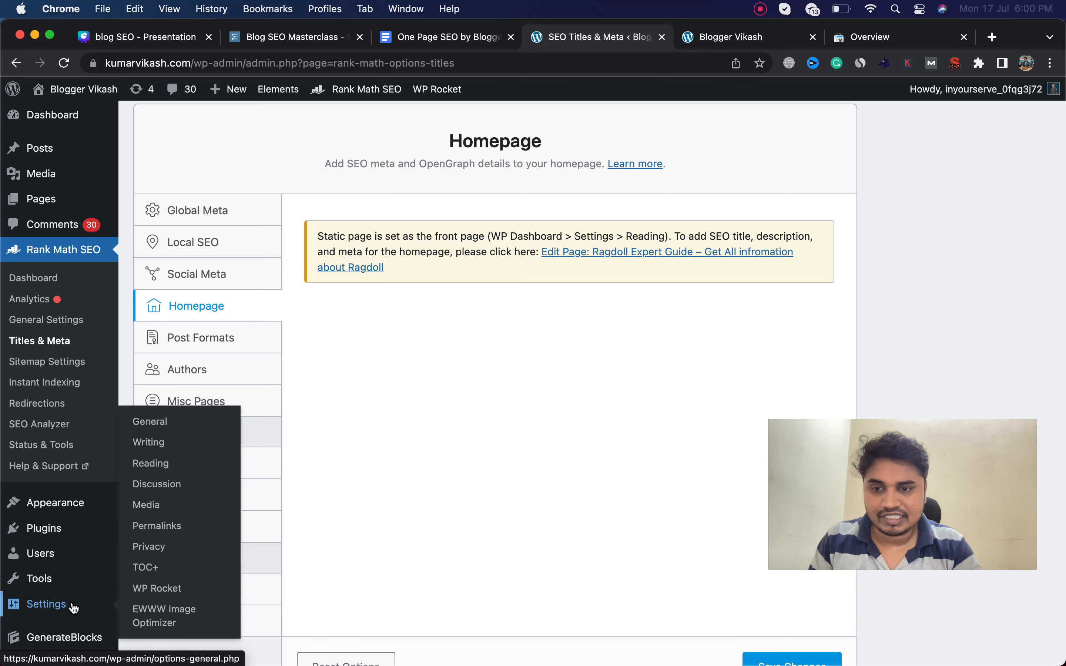
left_click(149, 466)
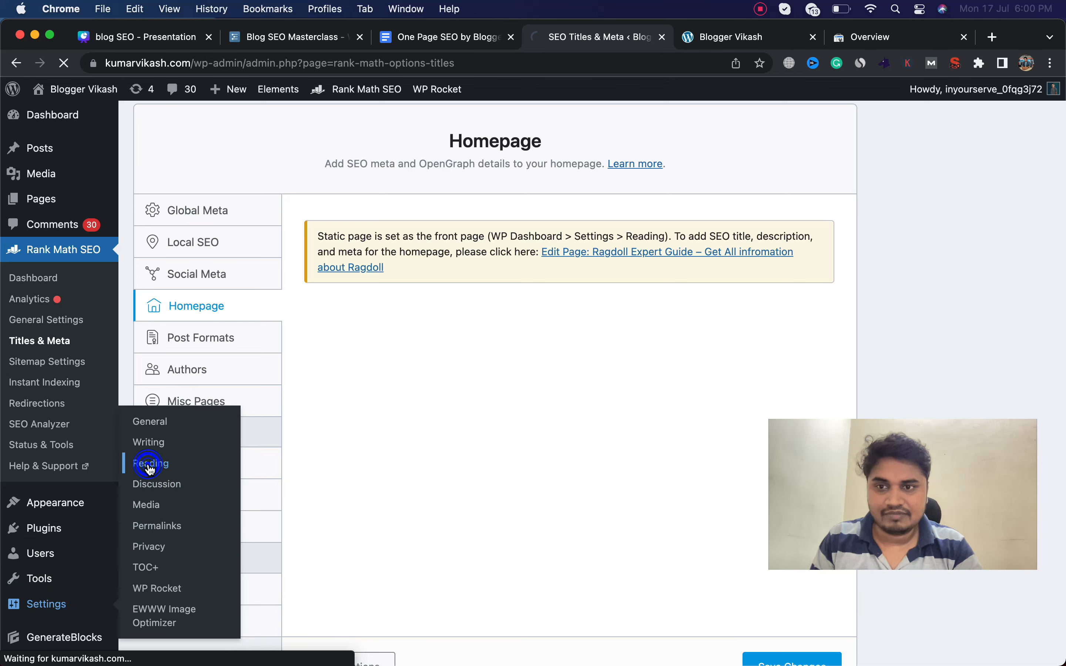
left_click(303, 166)
left_click(175, 574)
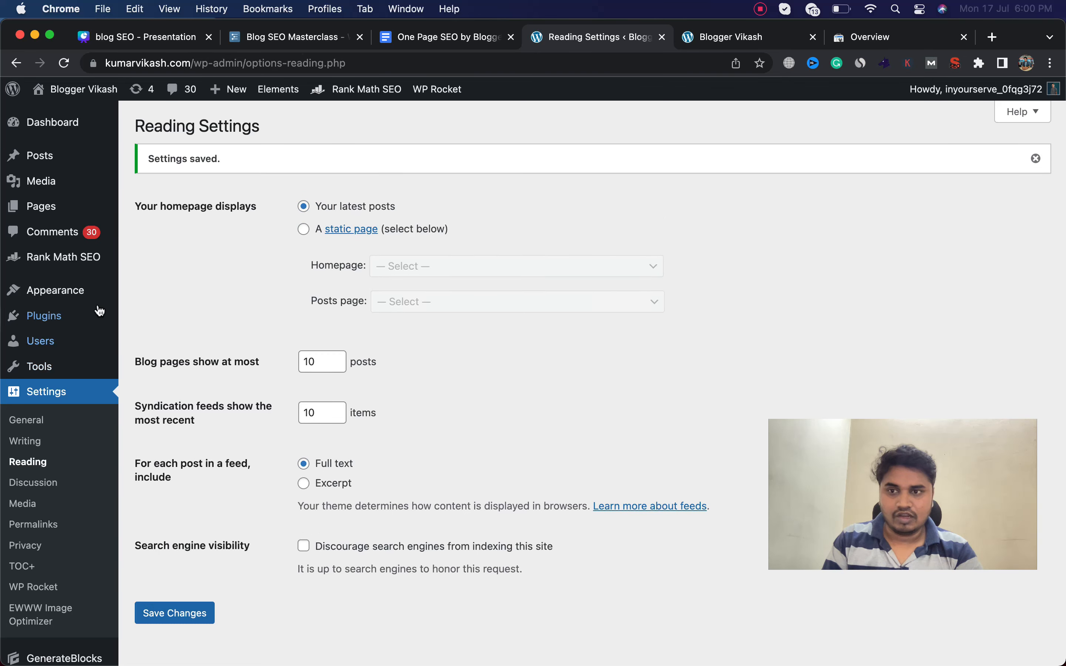
- Return to the Homepage section of Rank Math's Titles & Meta and set the homepage title to the site name followed by "Official Site"
left_click(80, 258)
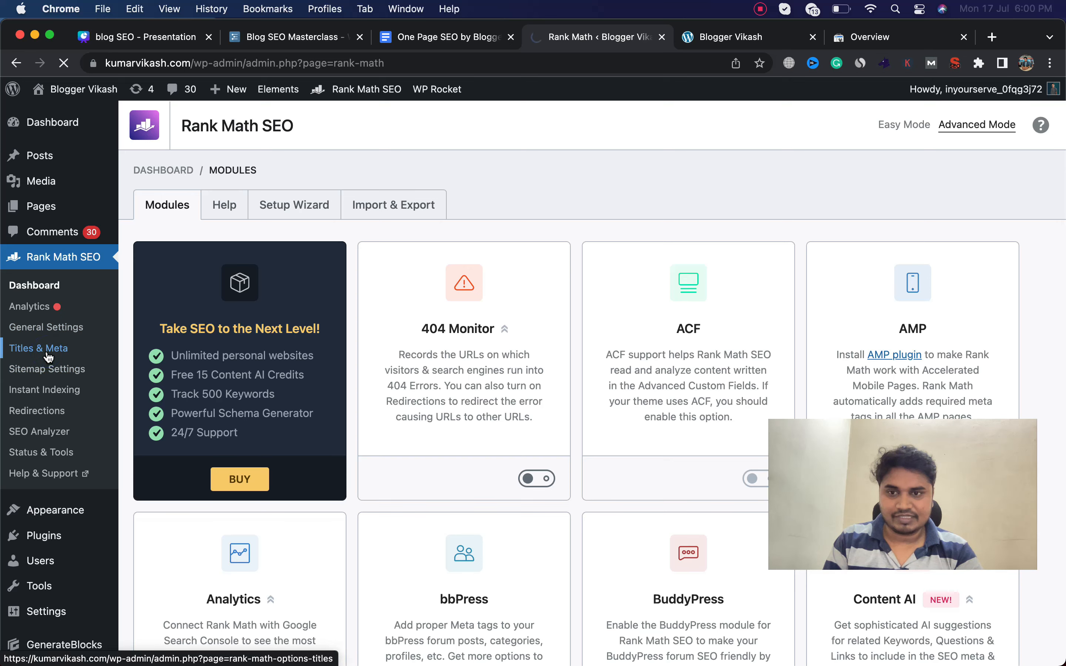
left_click(194, 439)
scroll(490, 452, "down", 3)
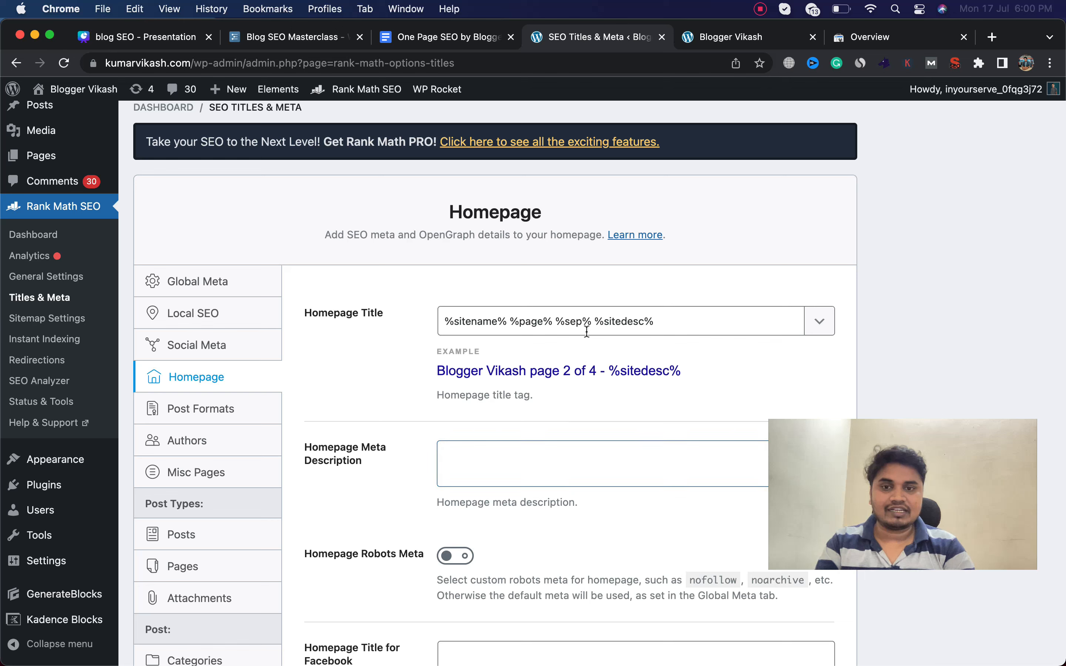
left_click(553, 318)
key("super+a")
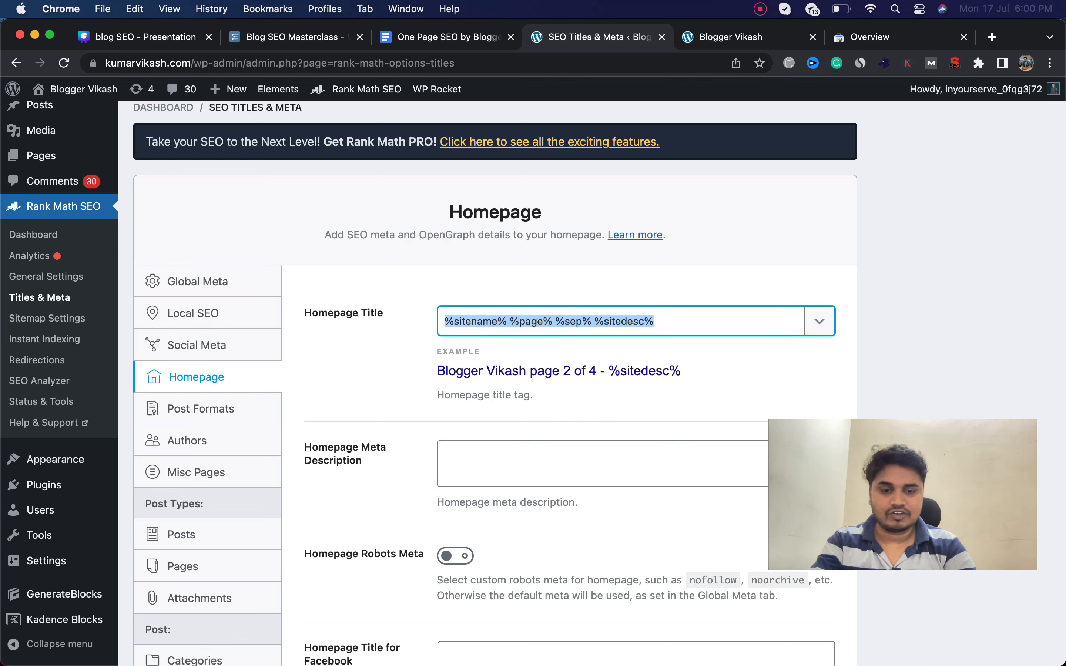
type("Blogger Vikash Official Site")
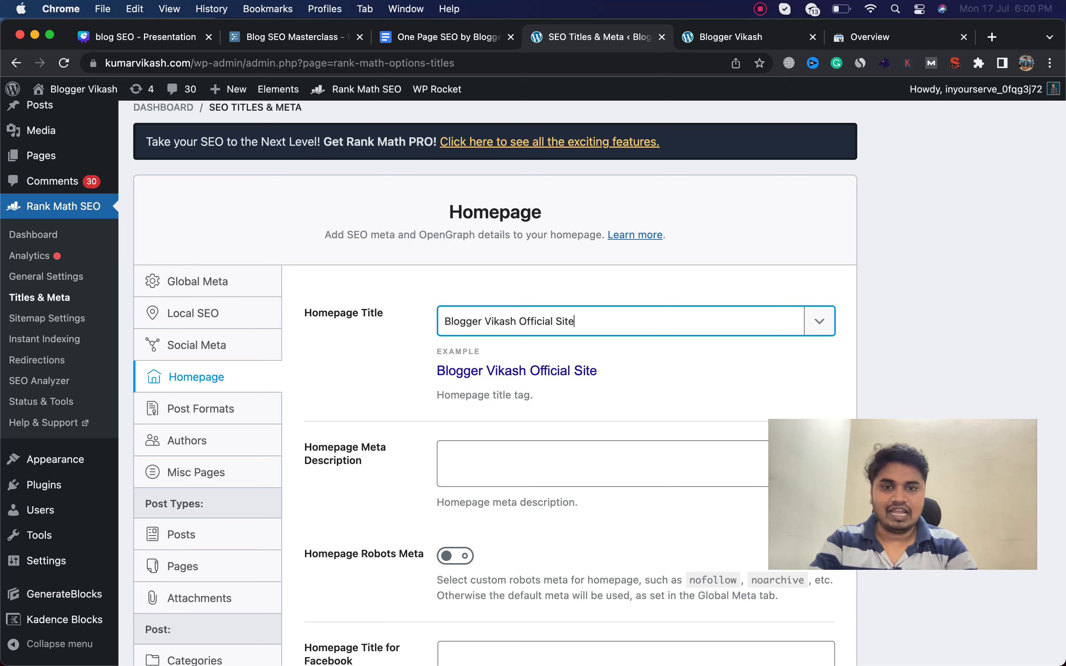
- Review the homepage meta description, robots meta and Facebook title, description and thumbnail fields
scroll(385, 386, "down", 3)
left_click(469, 365)
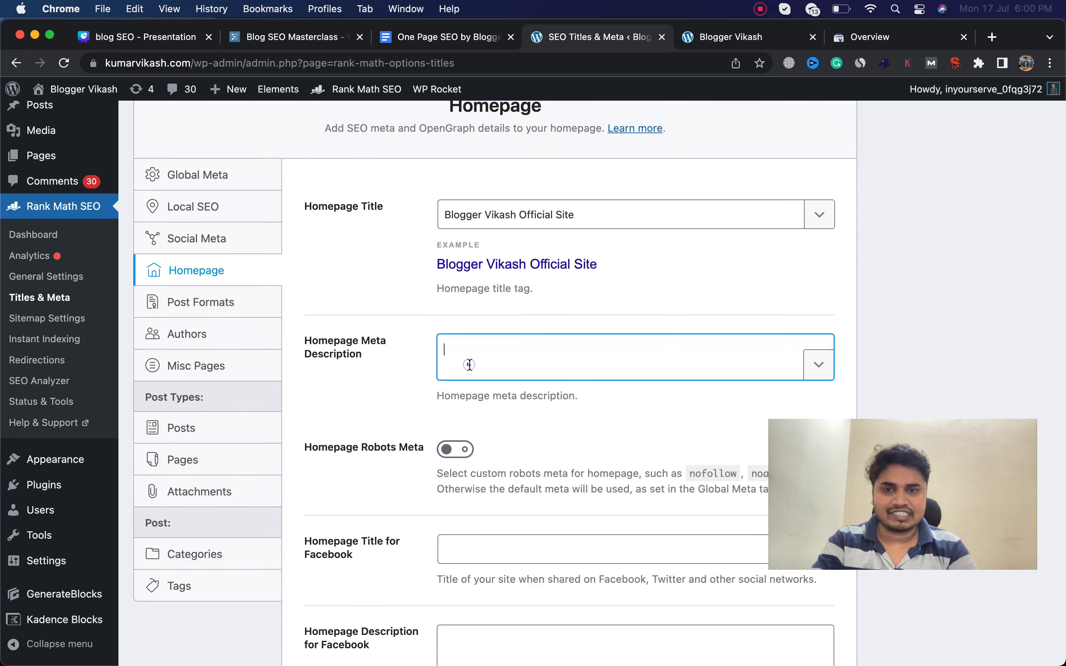
scroll(408, 470, "down", 2)
scroll(408, 469, "down", 6)
scroll(408, 470, "up", 9)
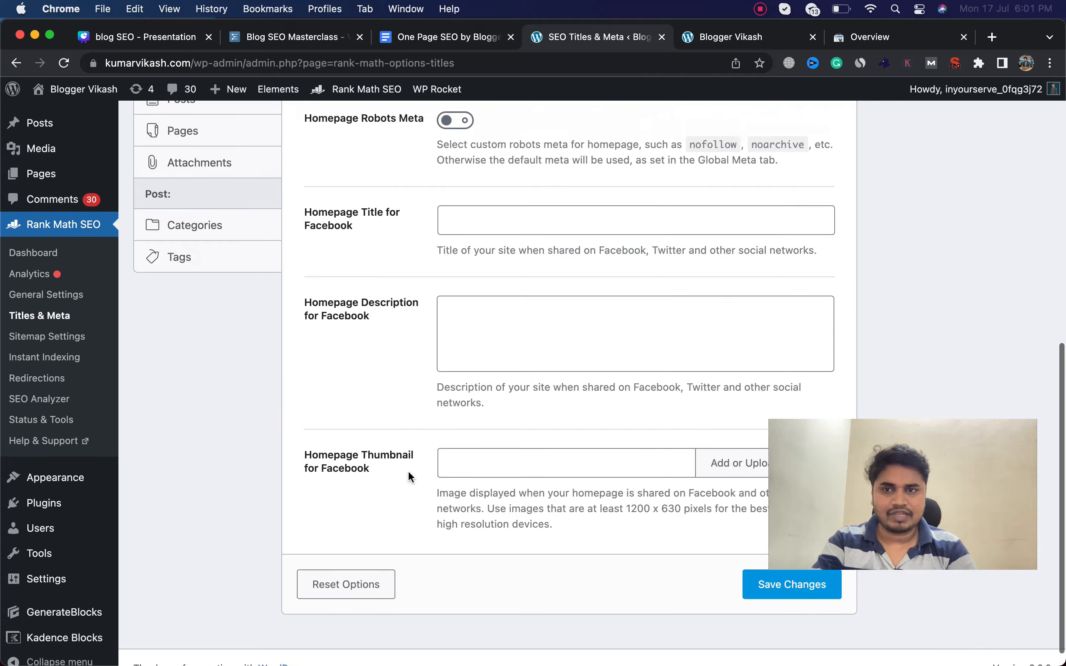
scroll(408, 469, "up", 3)
- Open the Post Formats section and review its archive title, description and robots meta options
left_click(234, 471)
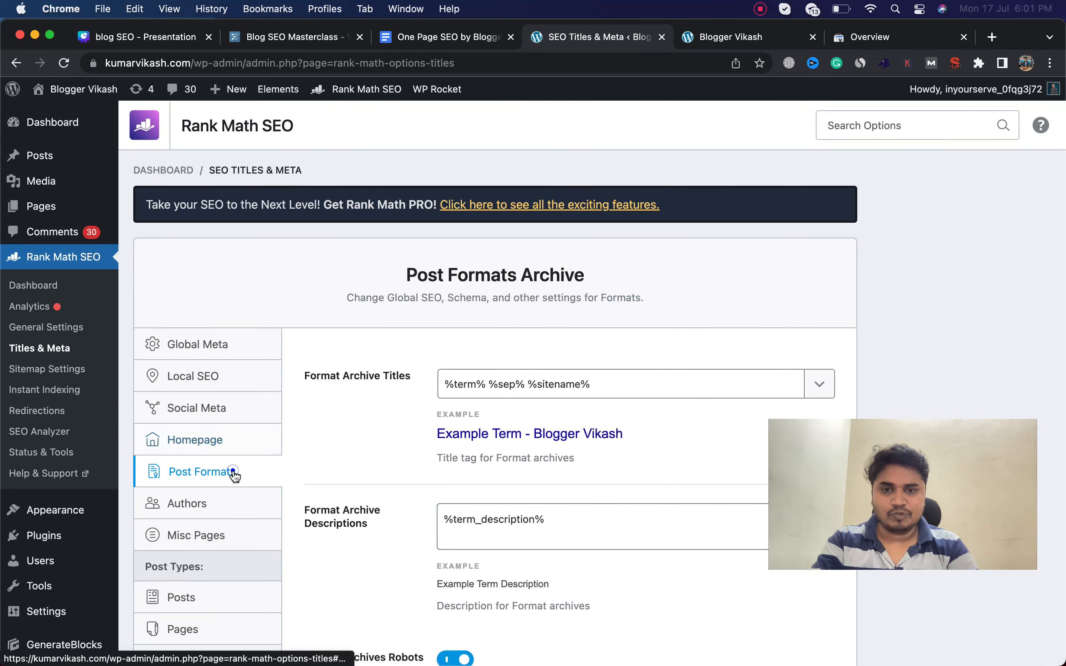
scroll(378, 454, "down", 5)
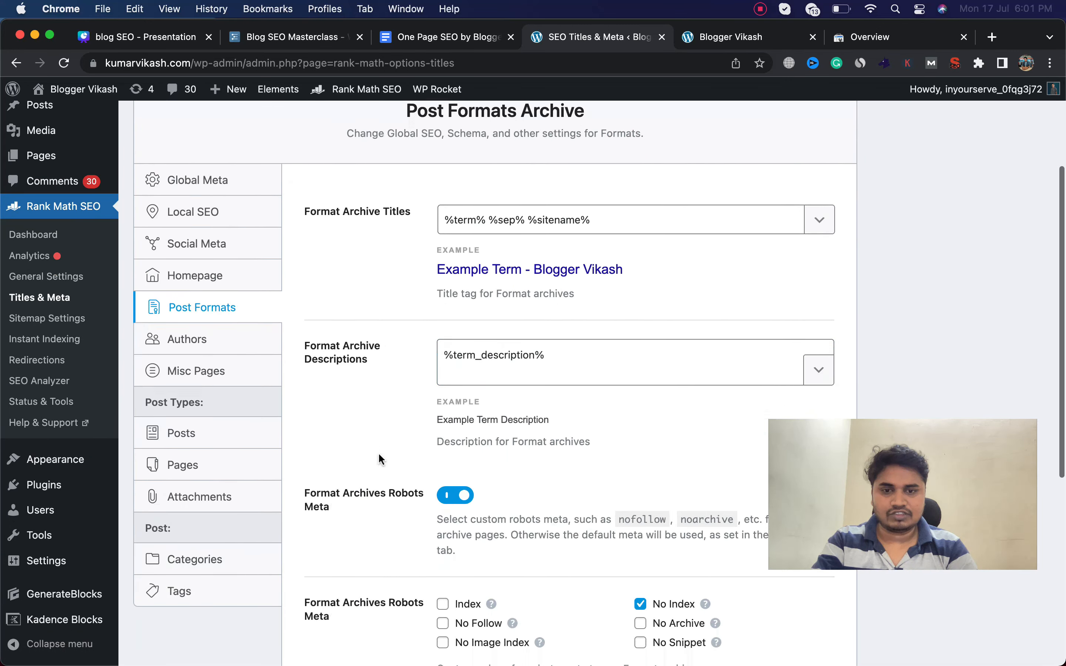
scroll(378, 458, "down", 3)
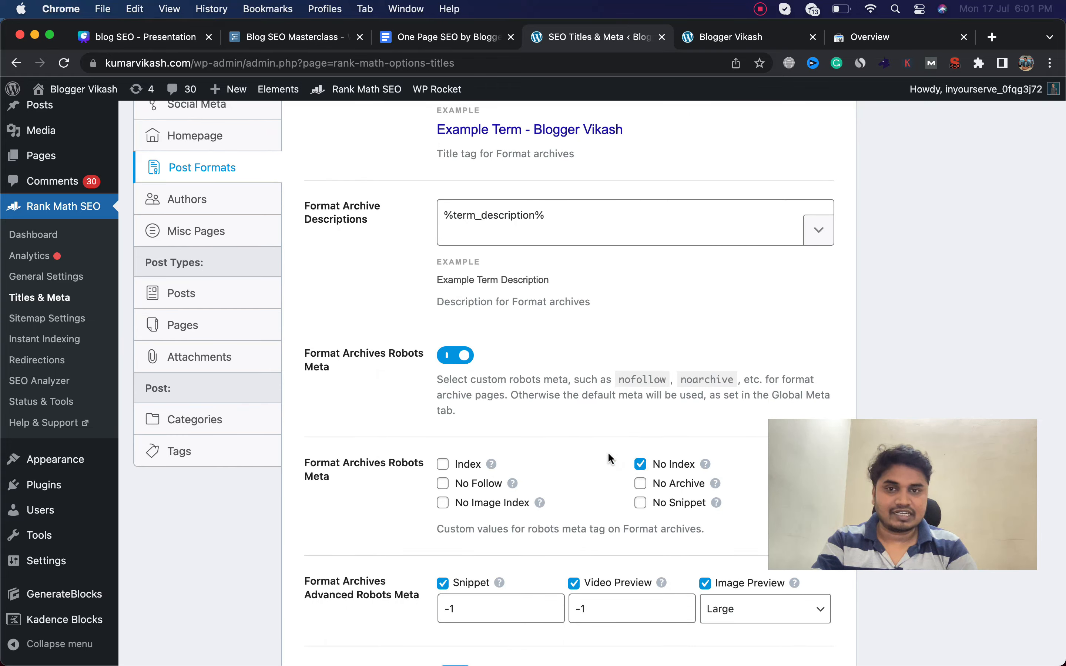
scroll(575, 455, "up", 8)
- Open the Authors section of Titles & Meta, try disabling the author archives and set them back to enabled
left_click(221, 507)
scroll(563, 518, "down", 4)
scroll(563, 518, "down", 2)
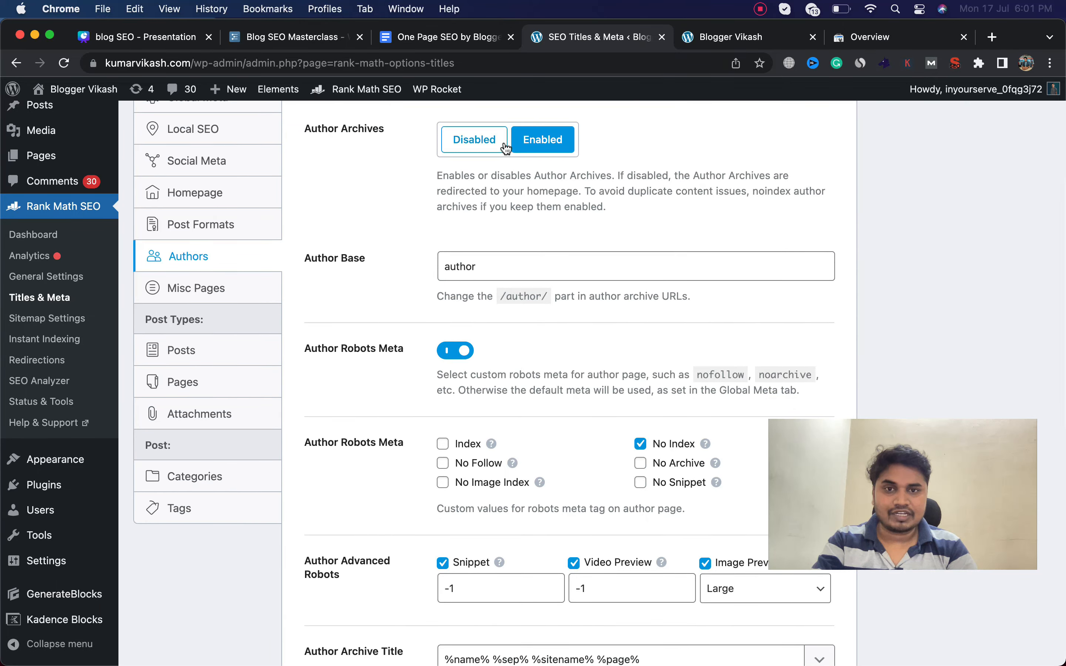
left_click(494, 145)
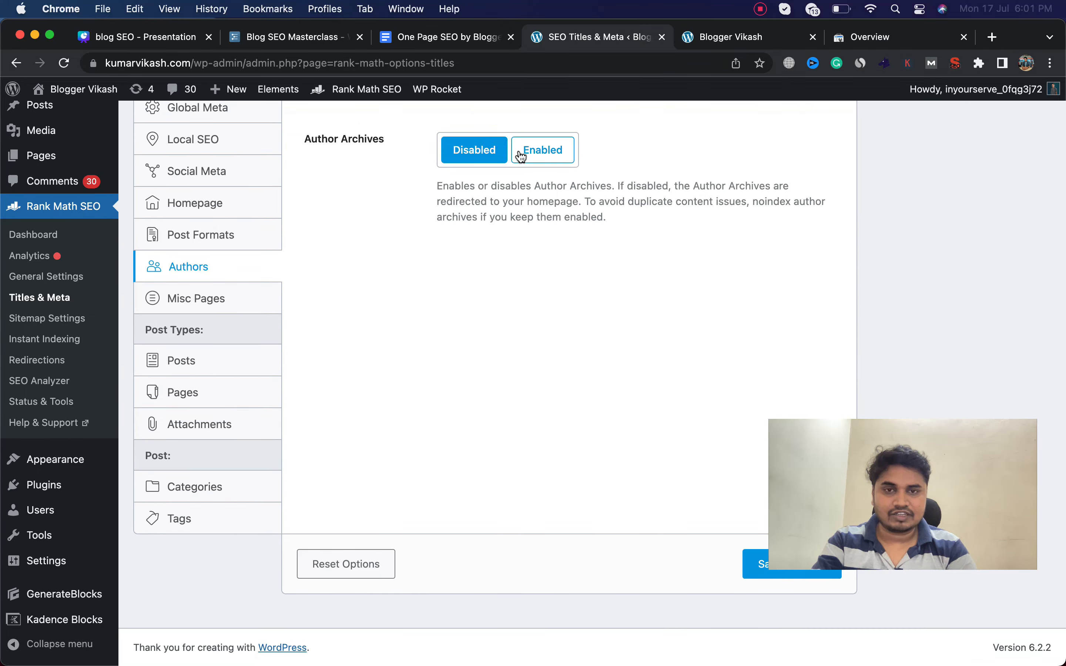
scroll(499, 198, "up", 2)
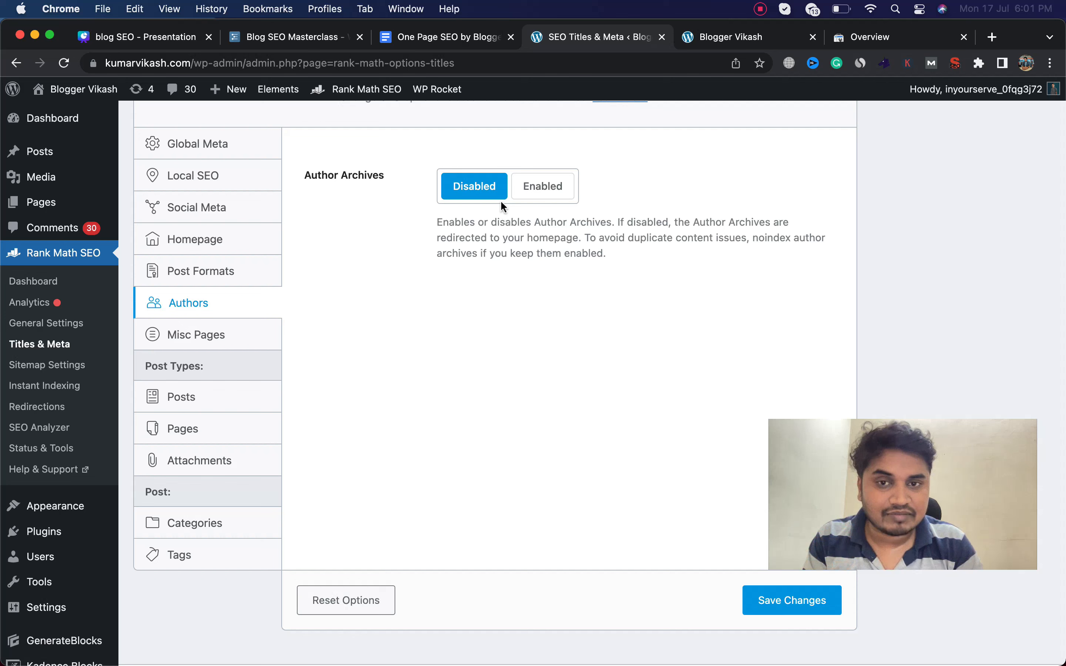
left_click(532, 200)
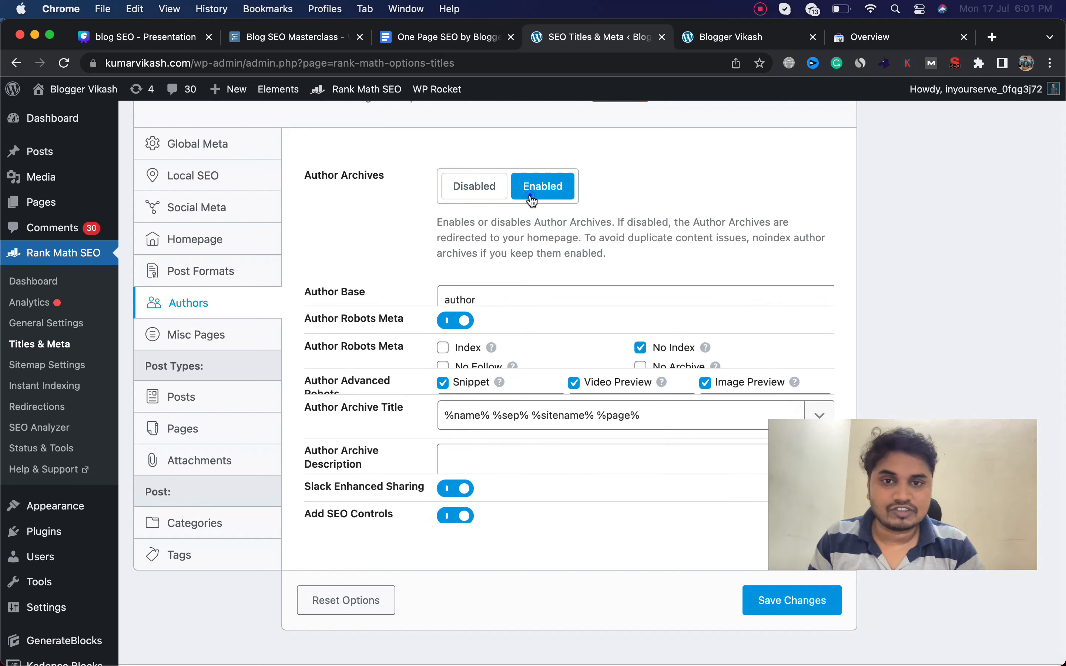
- Review the author base, robots meta, archive title and archive description options
scroll(541, 307, "down", 5)
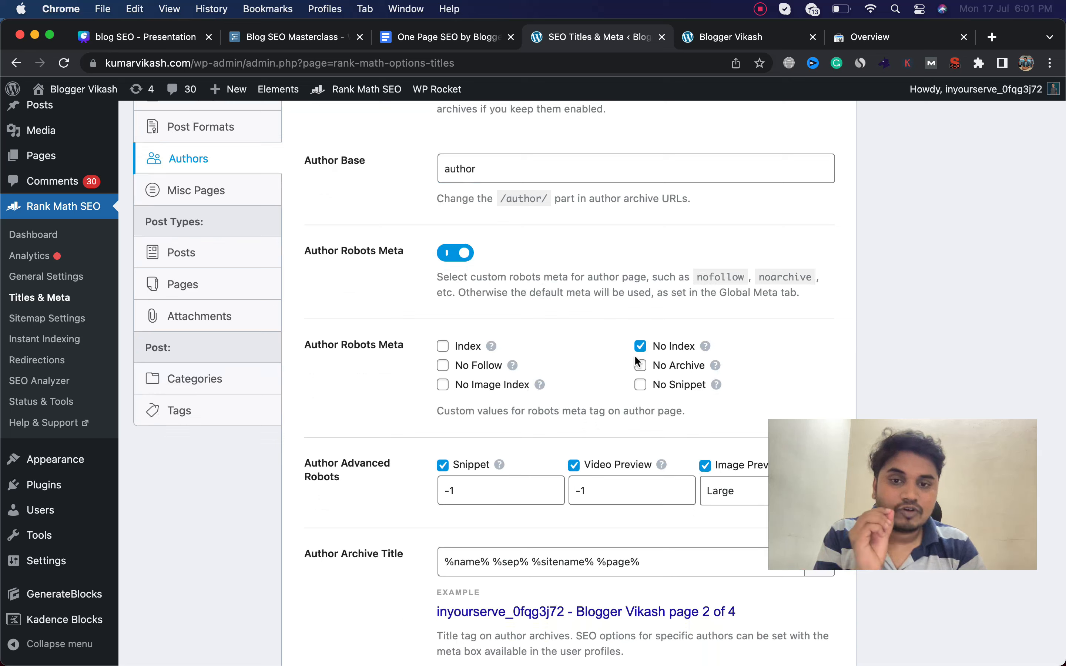
scroll(637, 362, "down", 10)
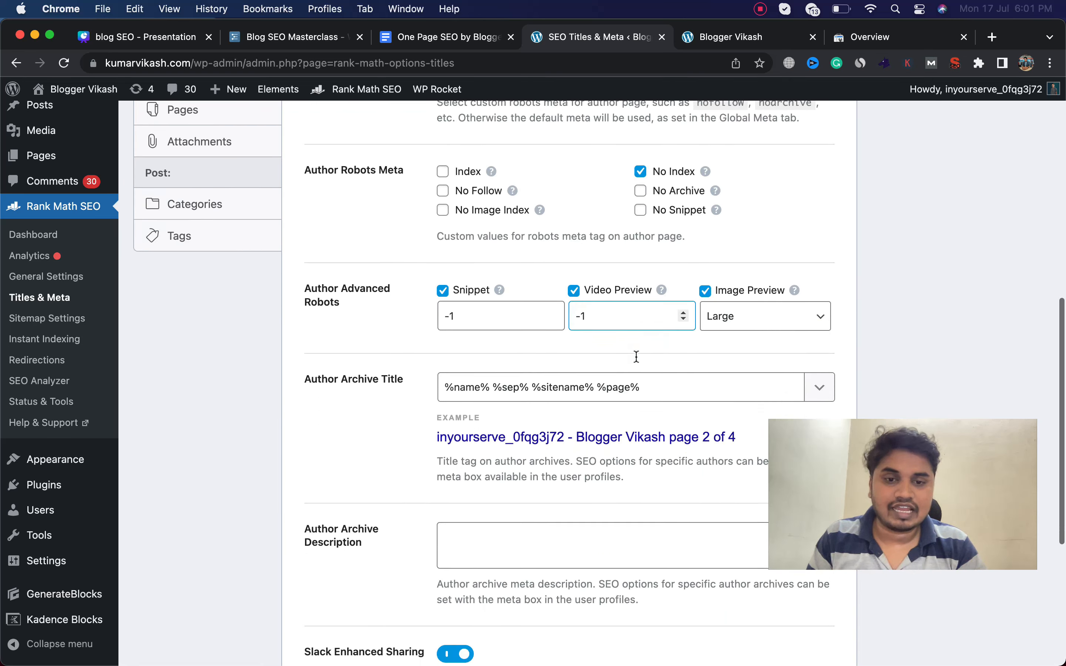
scroll(635, 357, "down", 3)
scroll(636, 357, "up", 15)
- In the Misc Pages section, enable noindex for subpages, paginated single pages and password protected pages, and save the changes
left_click(232, 377)
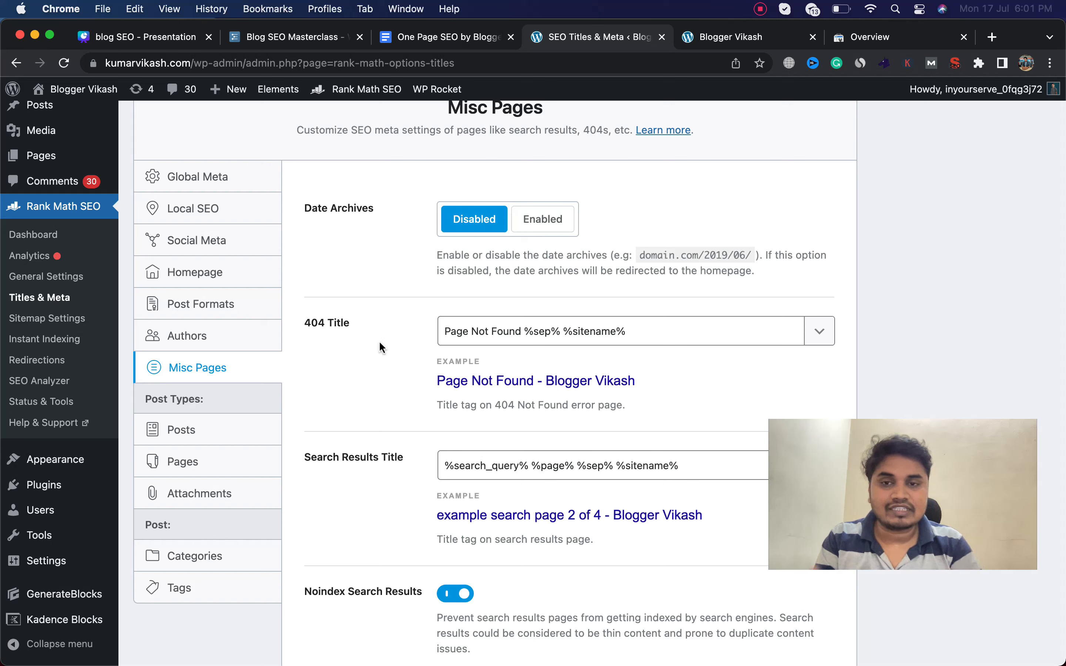
scroll(379, 341, "down", 5)
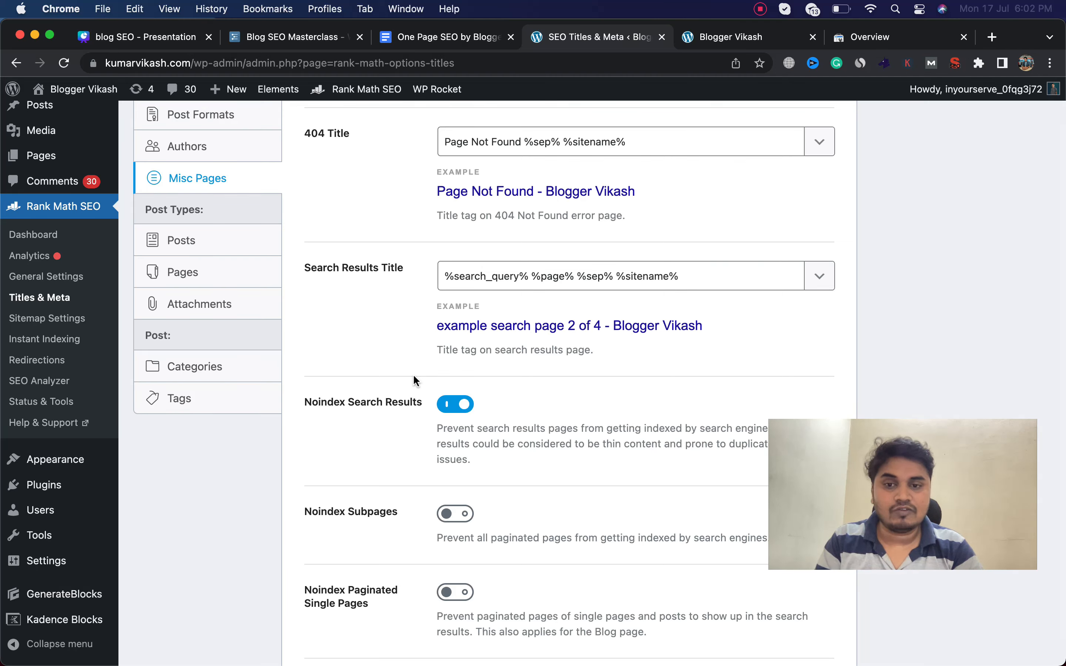
scroll(414, 379, "down", 4)
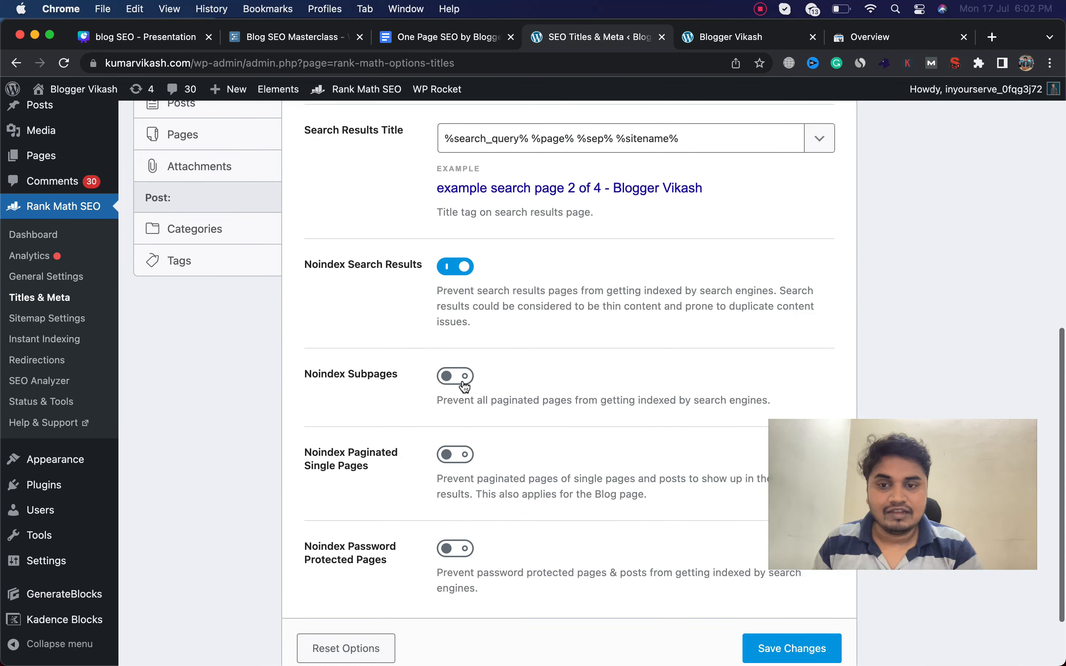
left_click(464, 386)
scroll(501, 438, "down", 2)
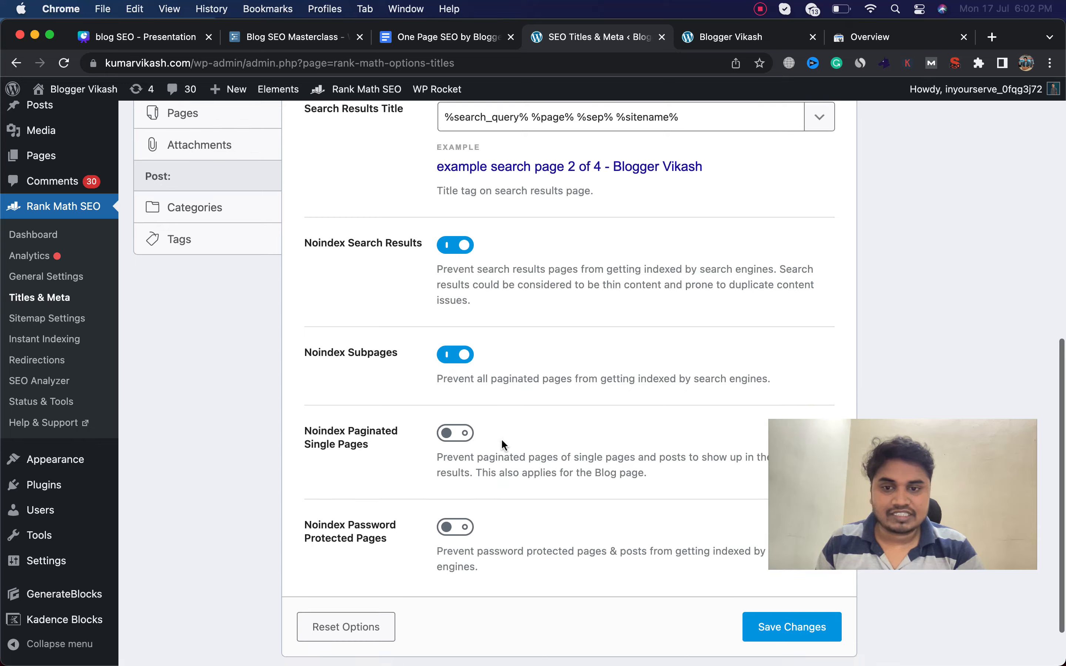
left_click(463, 407)
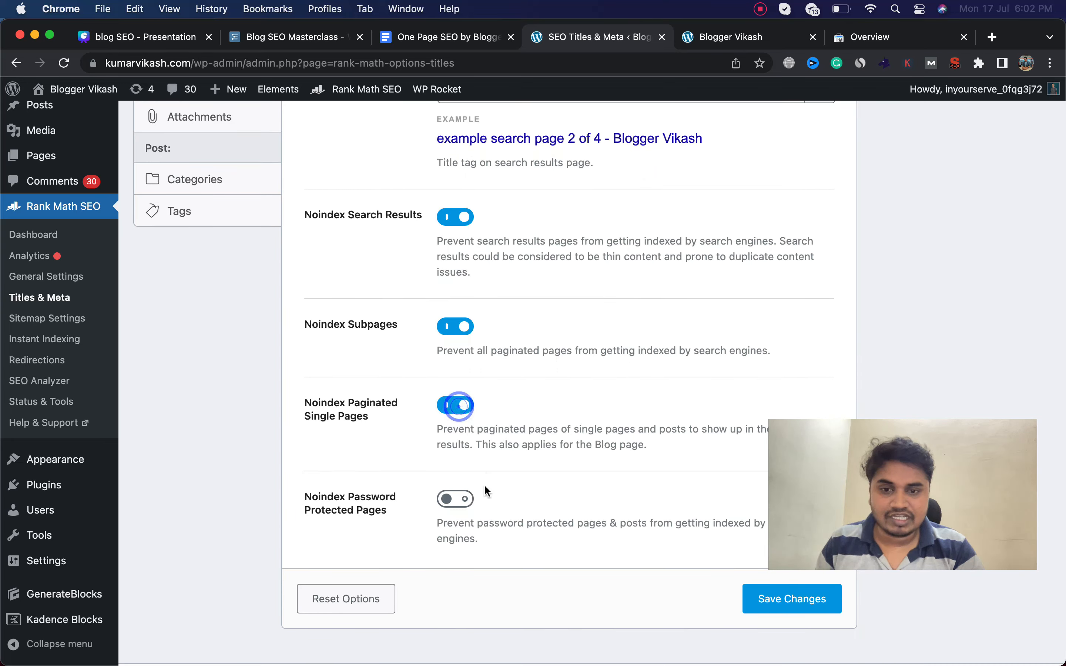
left_click(461, 501)
left_click(750, 604)
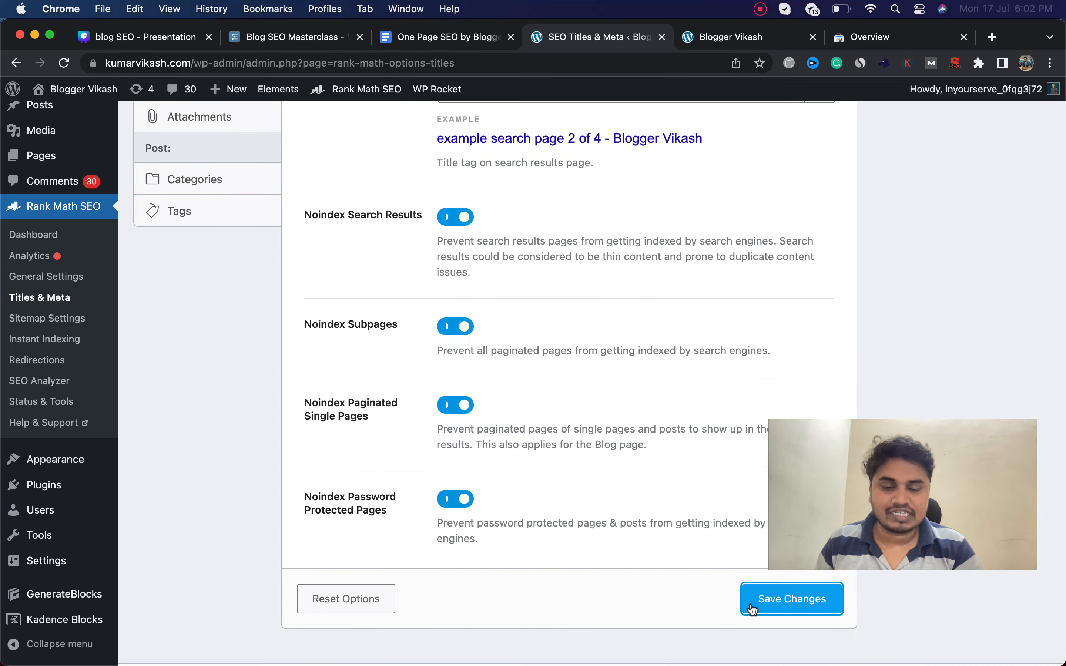
- Open the Posts section and review its title, schema and link suggestion options, switching custom post robots meta on and back off
scroll(608, 571, "down", 4)
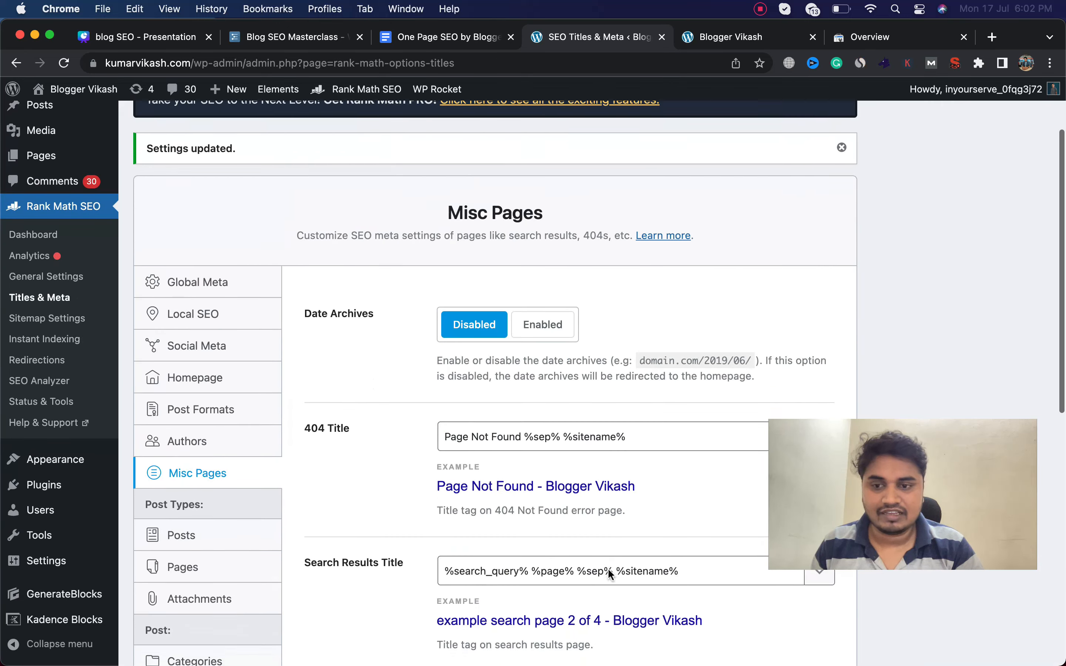
left_click(220, 503)
scroll(476, 476, "down", 8)
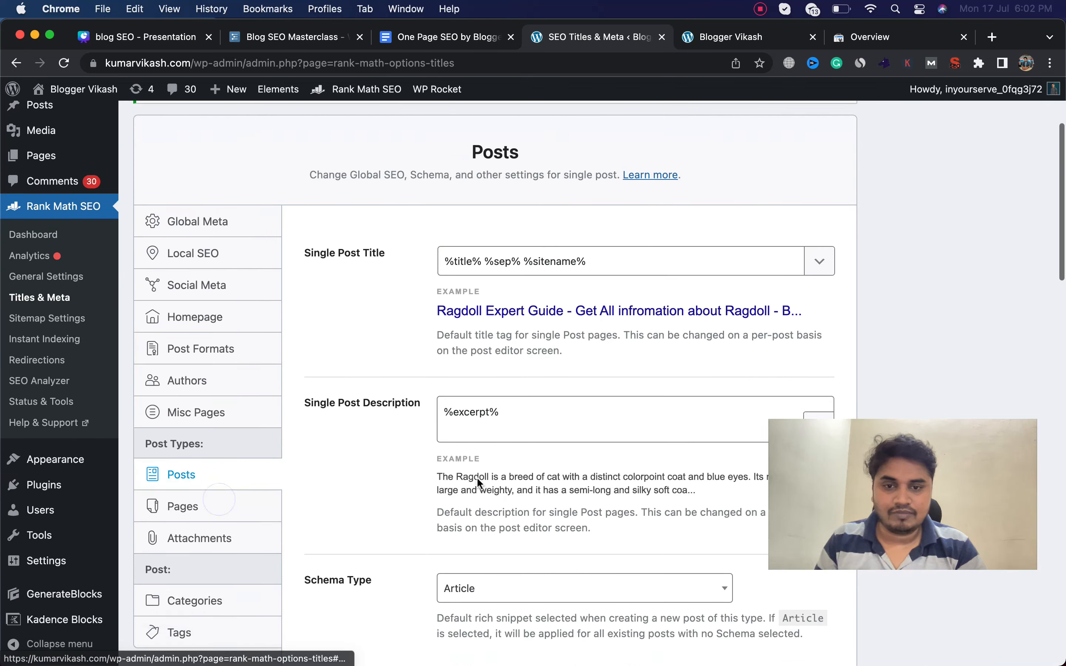
scroll(476, 476, "down", 10)
scroll(452, 374, "up", 3)
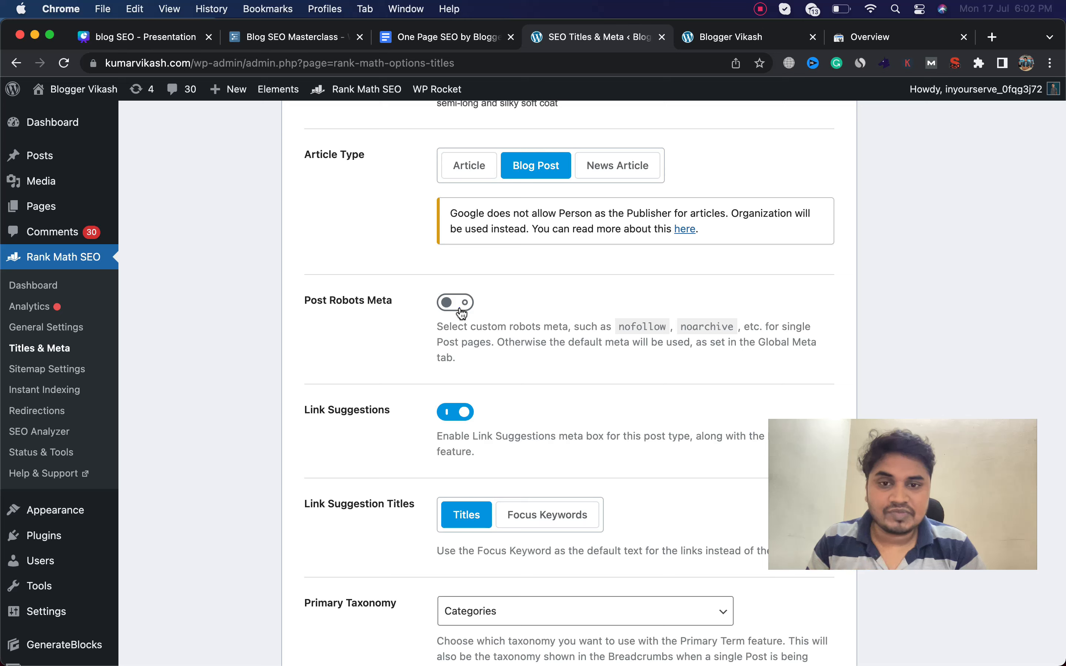
left_click(458, 306)
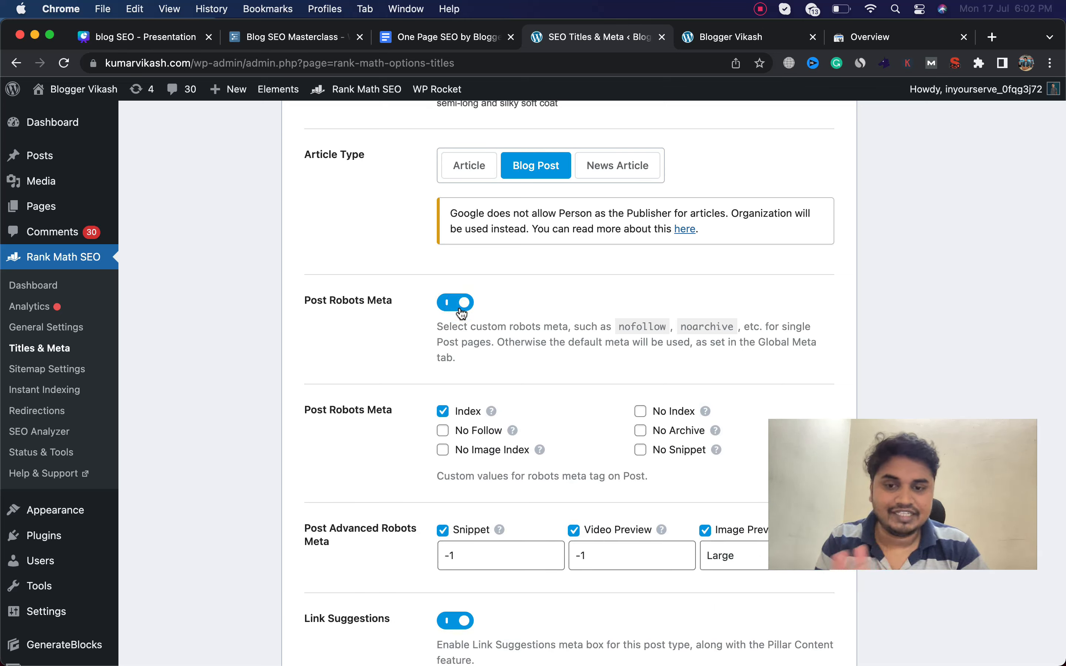
left_click(461, 306)
scroll(512, 395, "down", 8)
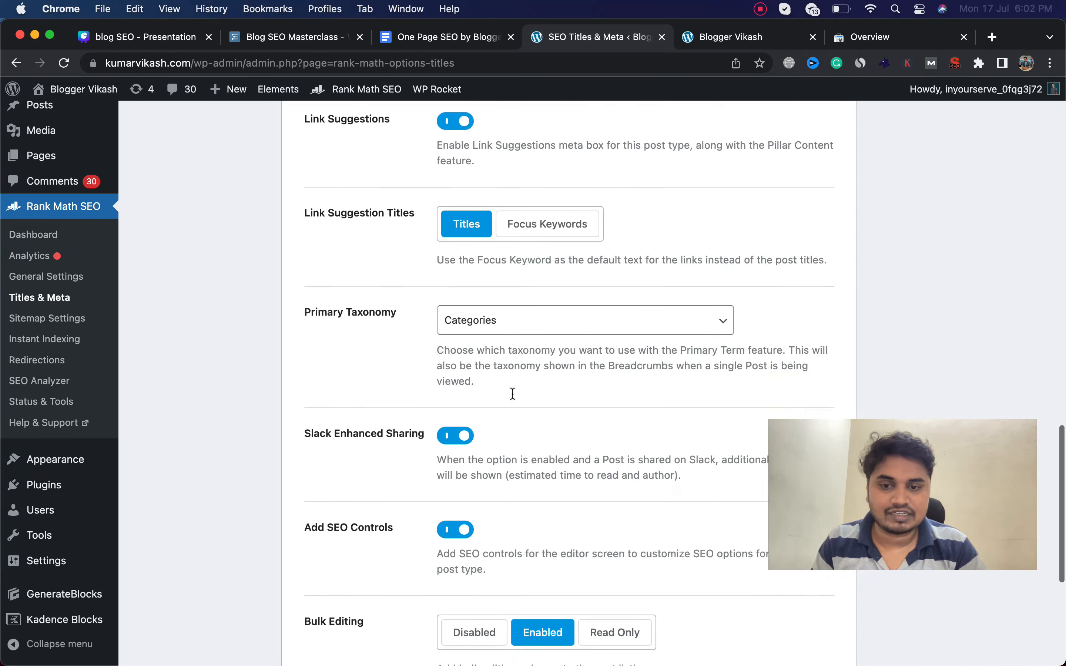
scroll(512, 396, "up", 14)
scroll(511, 397, "up", 10)
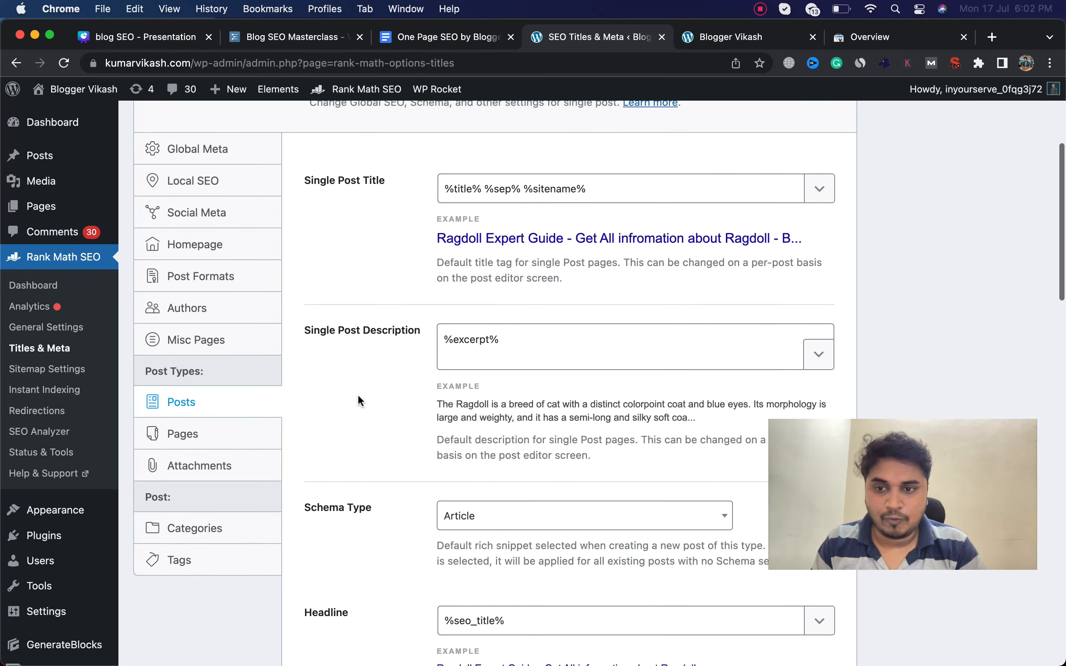
- Review the Pages section's title, schema and robots meta options, and open the Attachments section
left_click(223, 439)
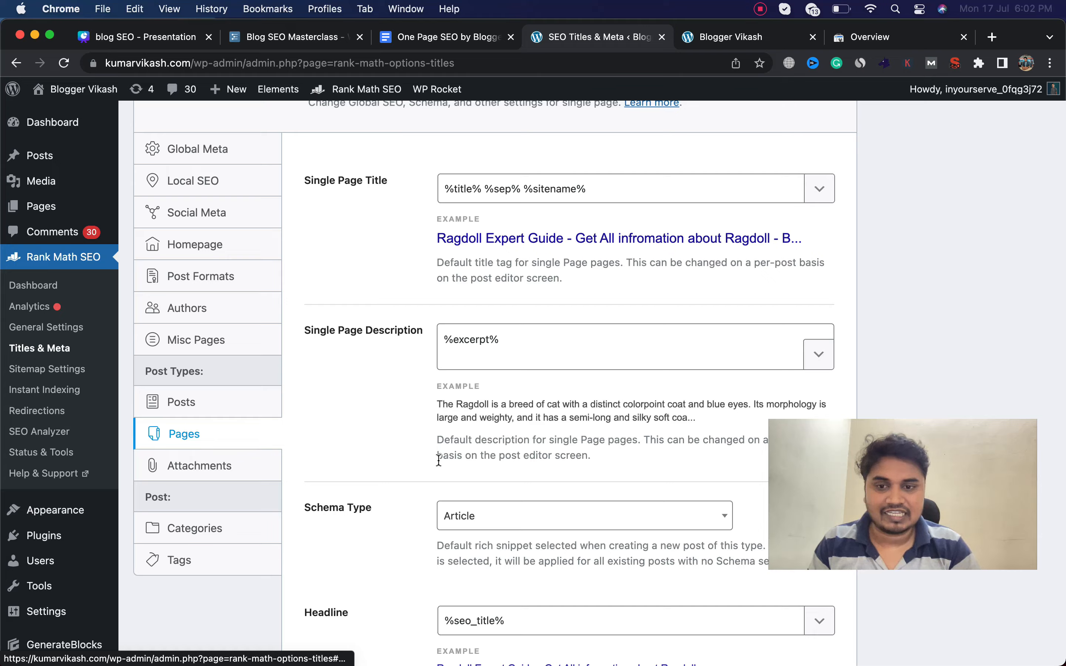
scroll(440, 454, "down", 5)
scroll(438, 460, "down", 8)
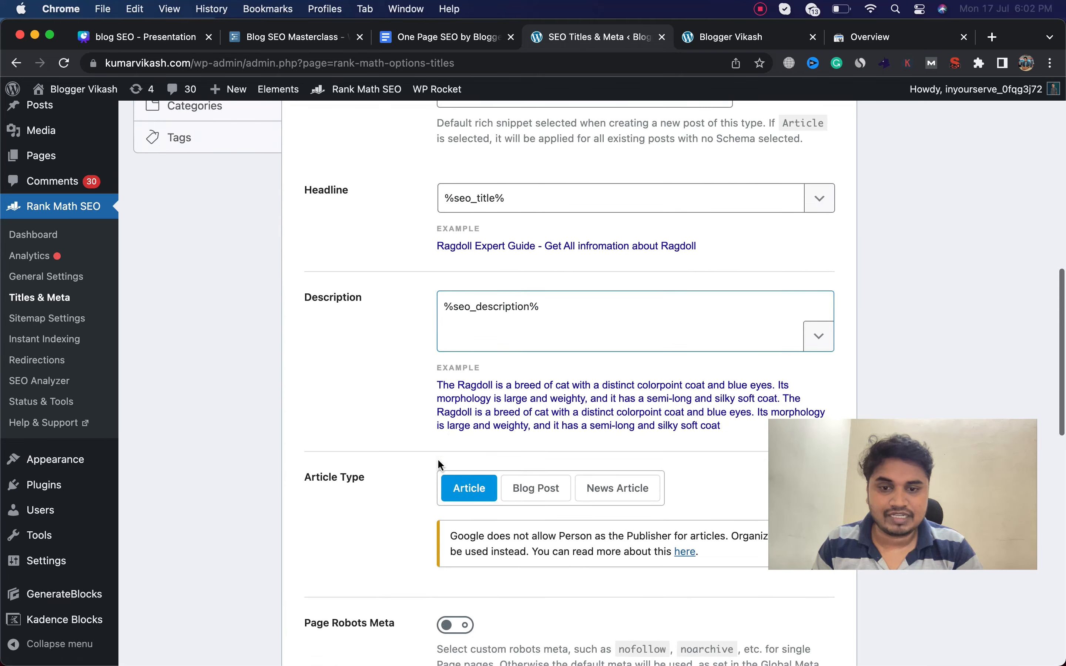
left_click(462, 475)
left_click(459, 469)
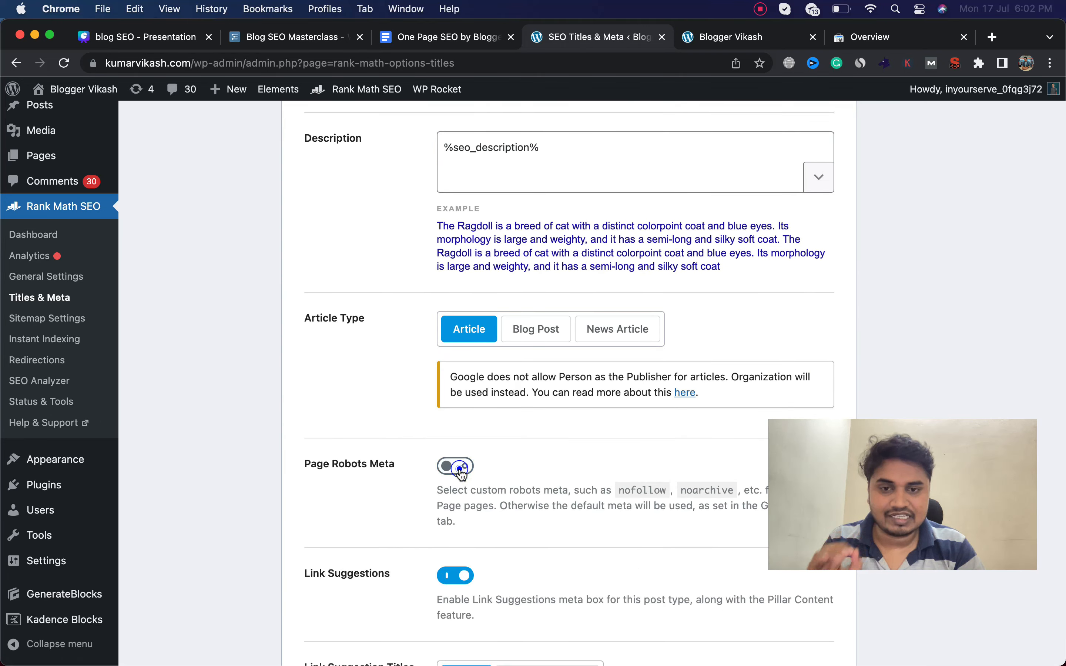
scroll(355, 403, "up", 5)
scroll(355, 403, "up", 5)
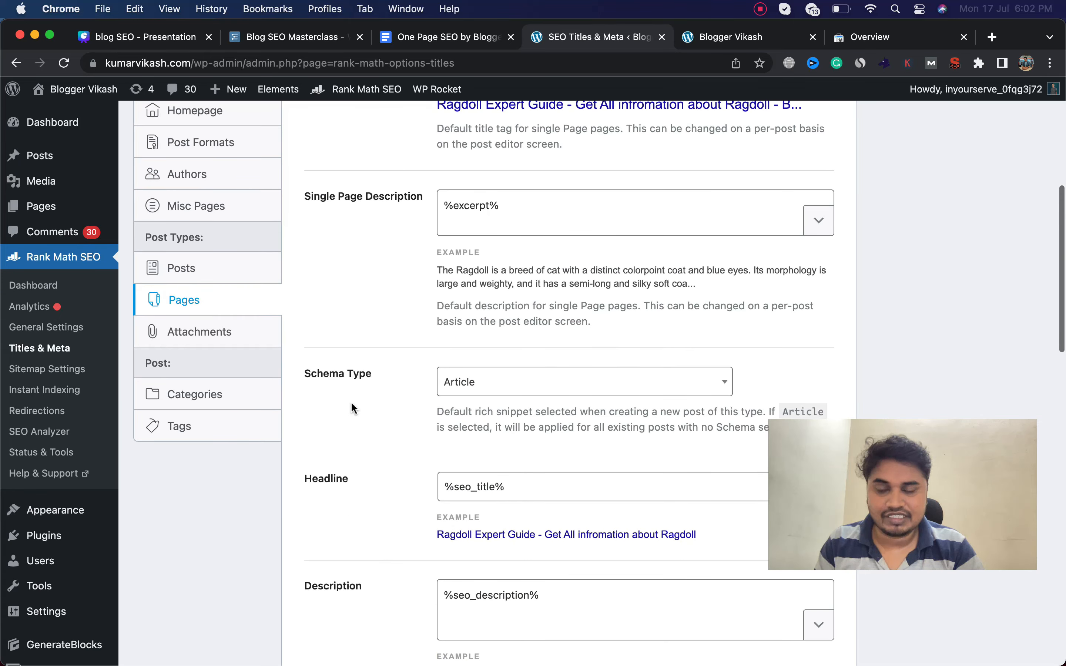
left_click(241, 345)
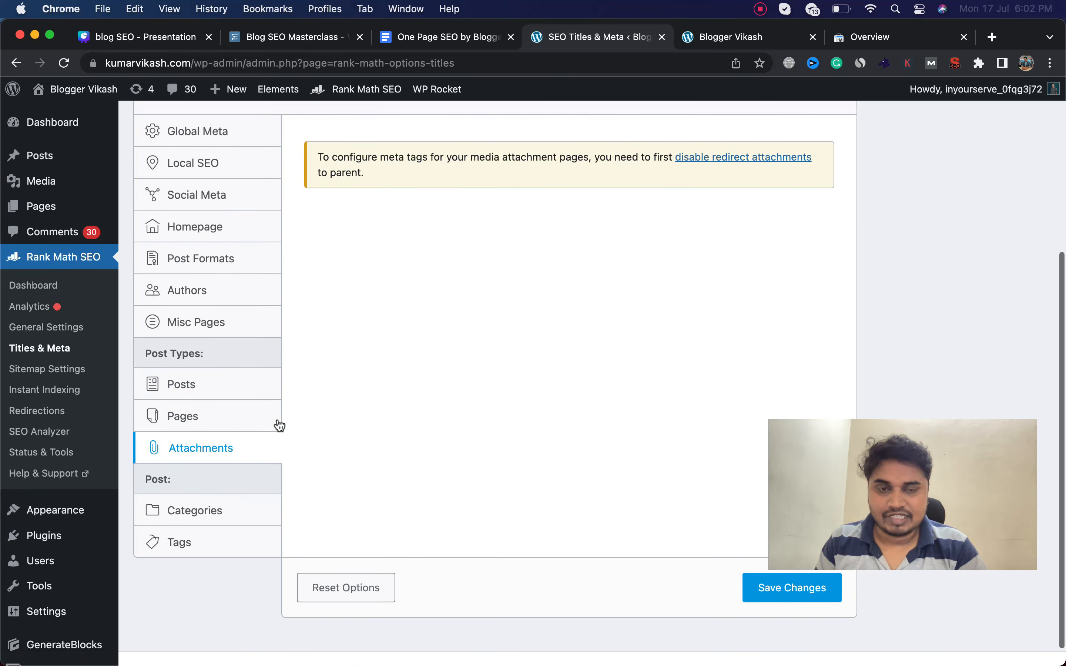
- In the Categories section, enable custom robots meta for category archives, set it to No Index and save the changes
left_click(203, 513)
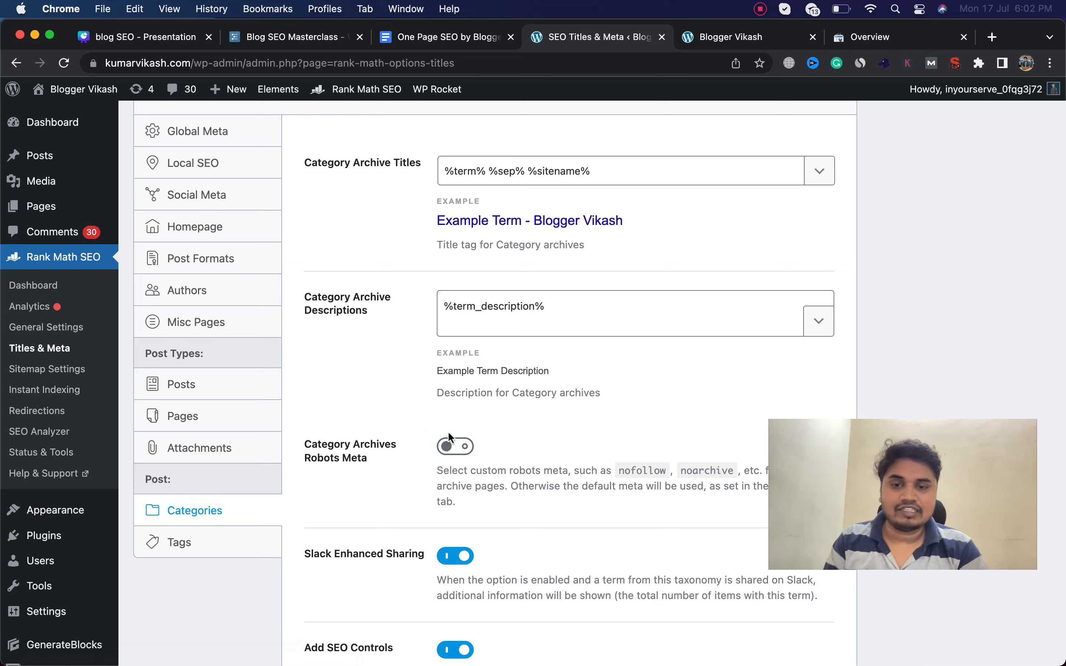
scroll(448, 430, "down", 2)
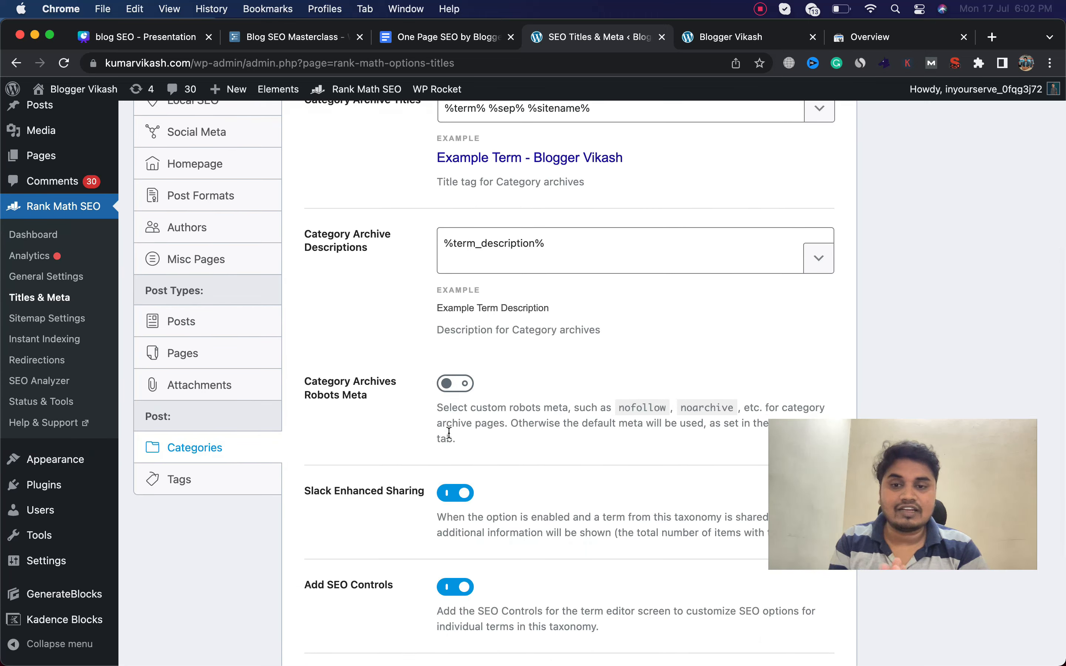
left_click(459, 384)
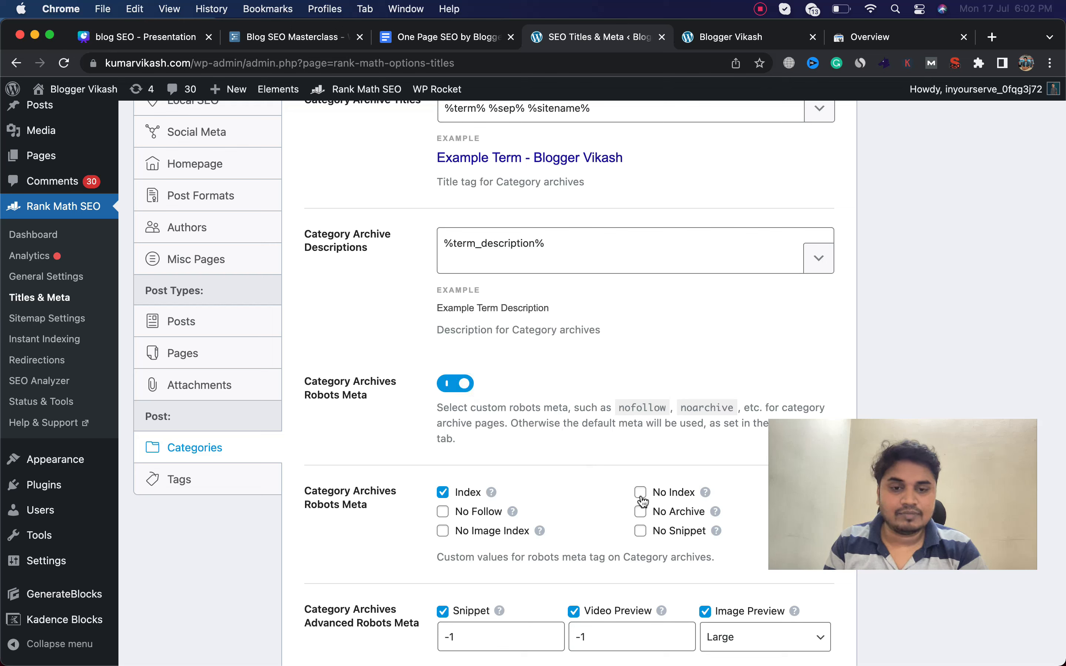
left_click(641, 493)
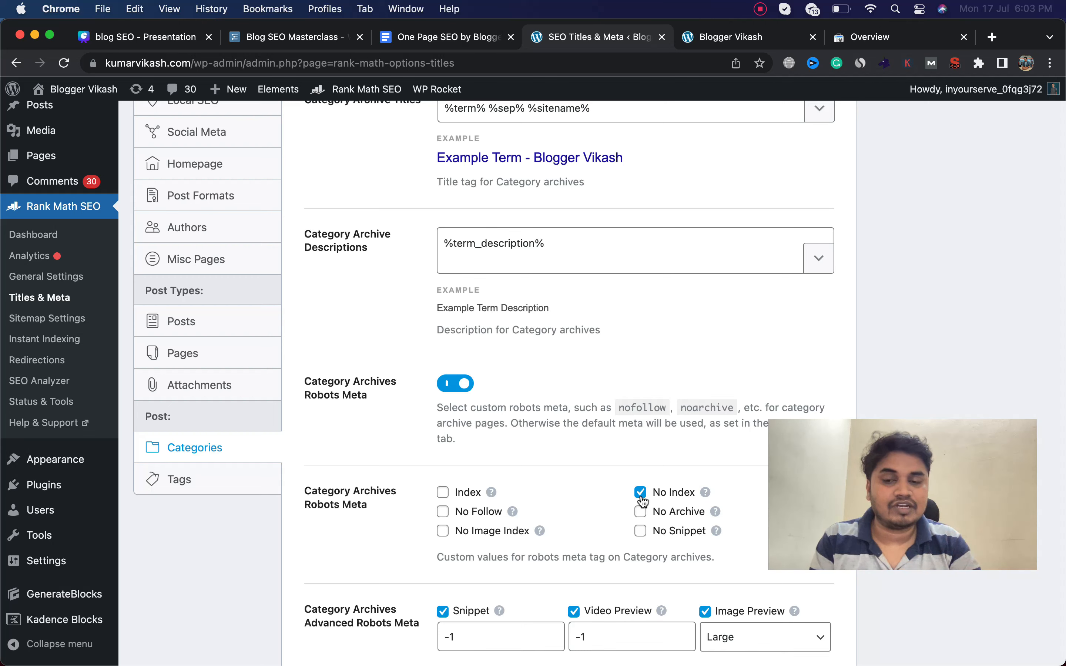
scroll(642, 501, "down", 5)
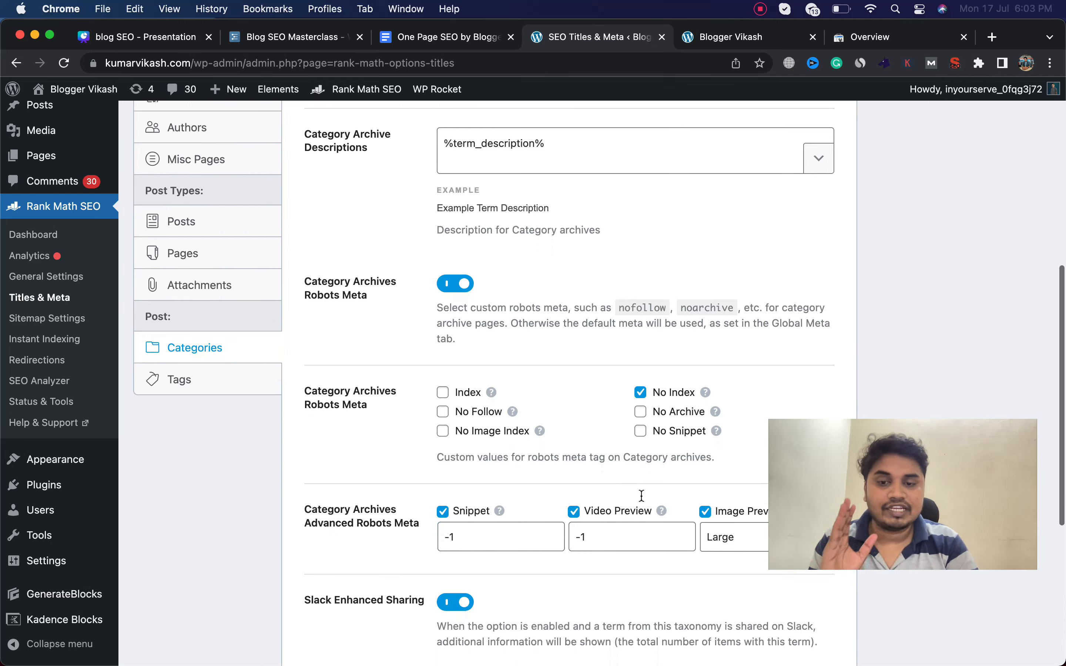
scroll(641, 496, "down", 5)
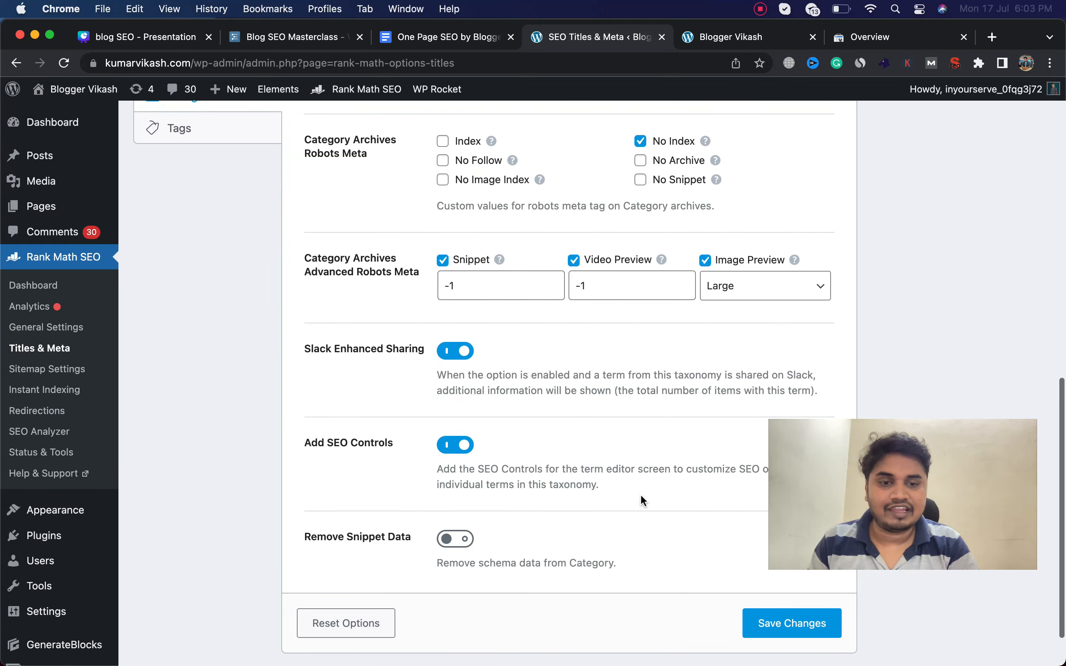
left_click(769, 610)
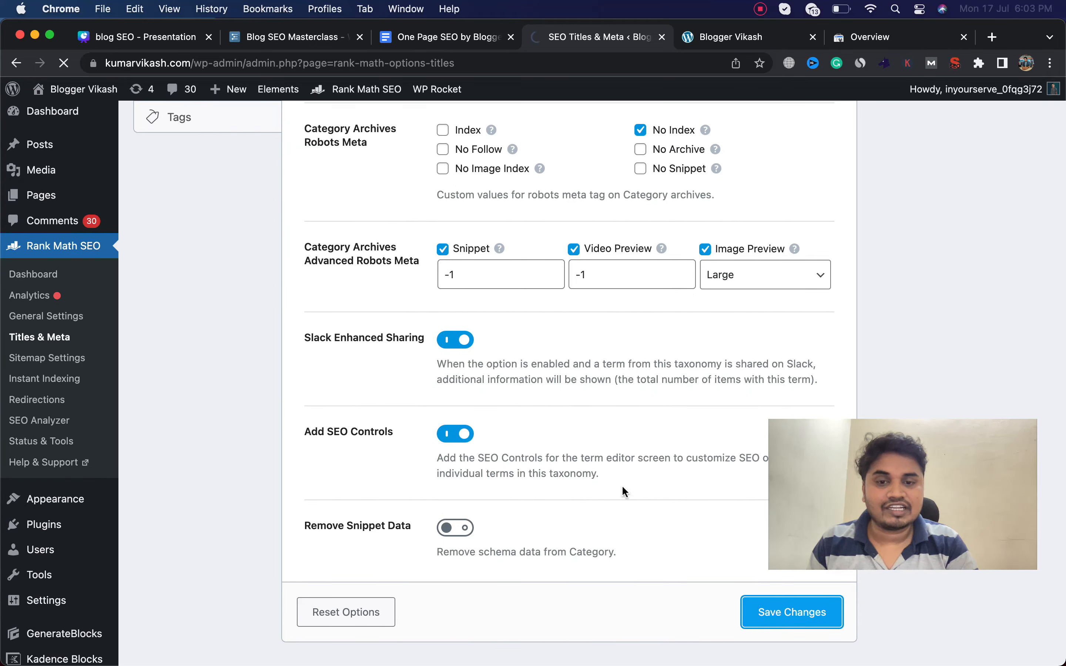
- Open the Tags section and review its archive title, robots meta, Slack sharing and SEO controls options
scroll(622, 485, "up", 2)
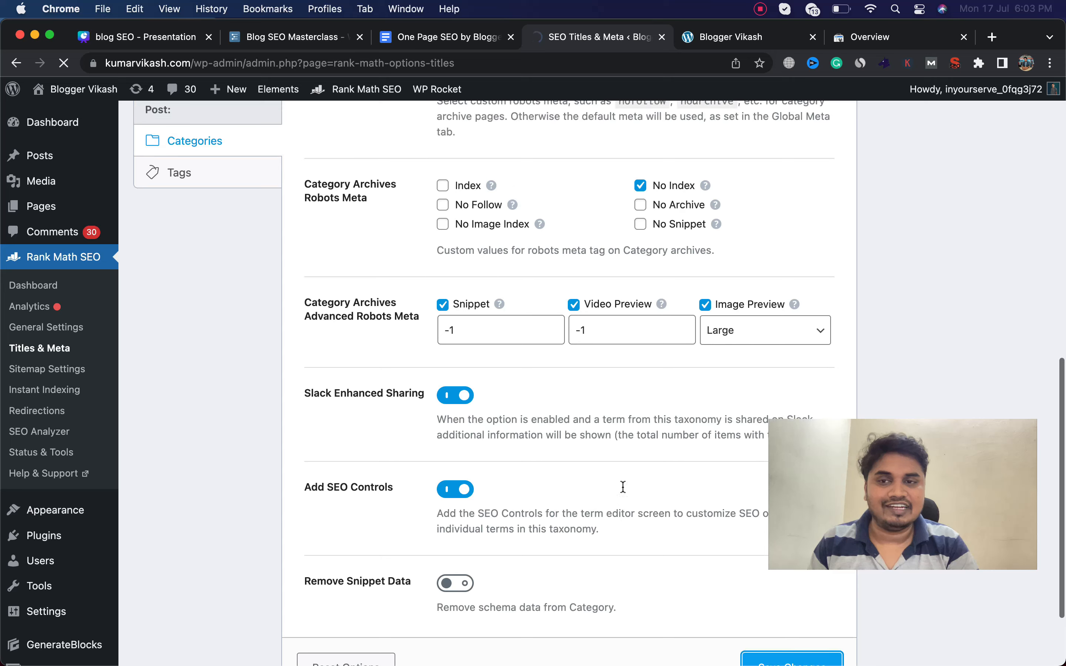
left_click(201, 177)
scroll(498, 498, "down", 5)
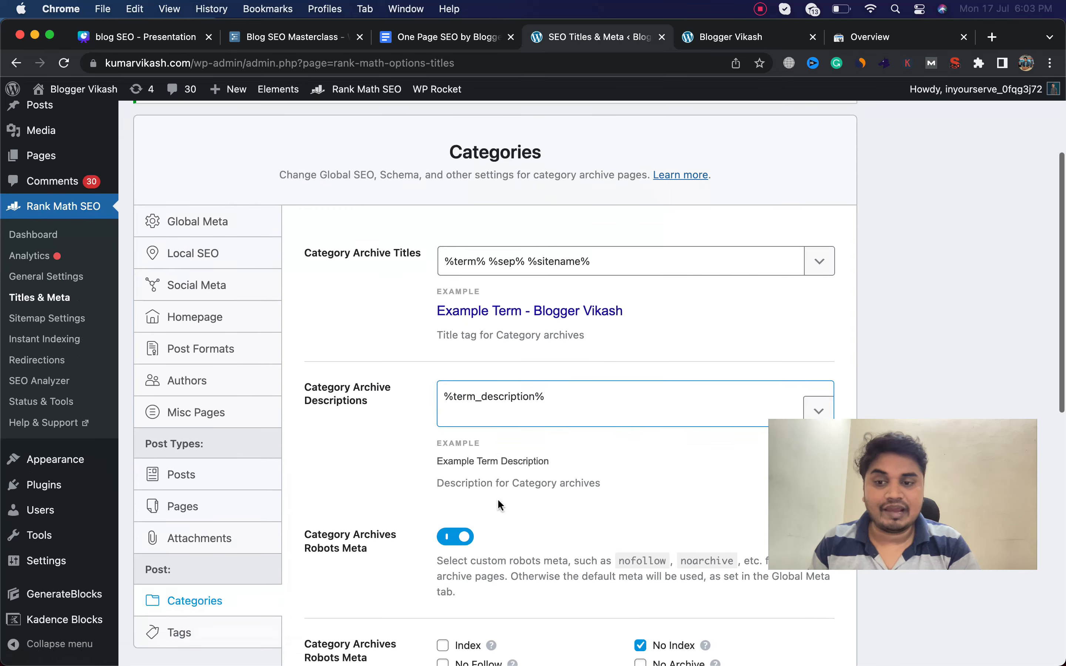
left_click(206, 529)
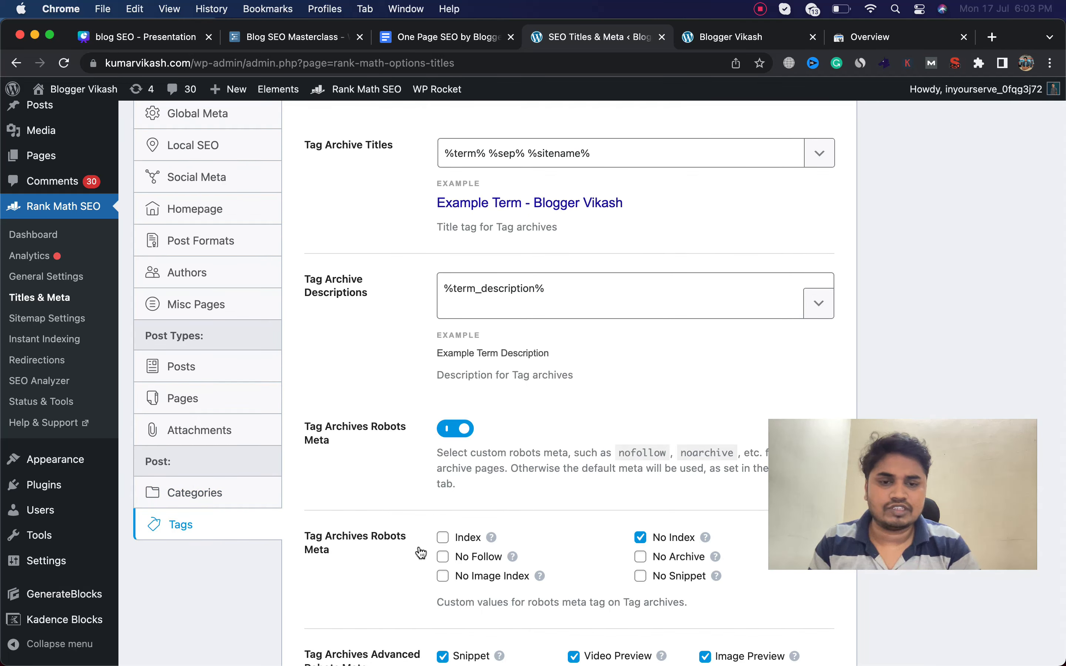
scroll(420, 553, "down", 10)
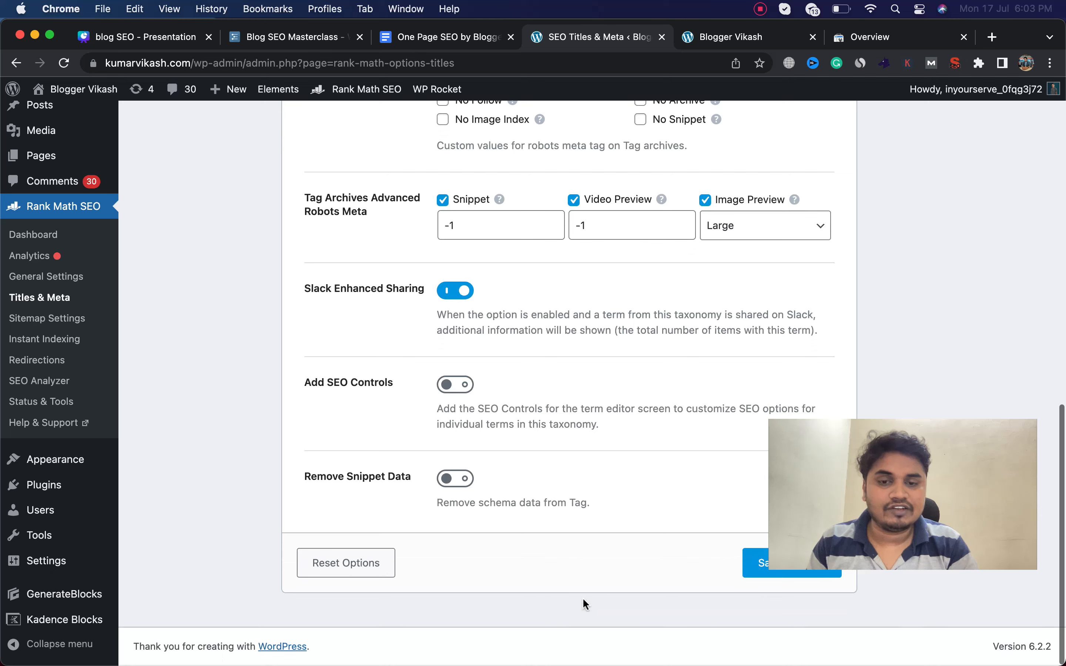
scroll(724, 588, "up", 1)
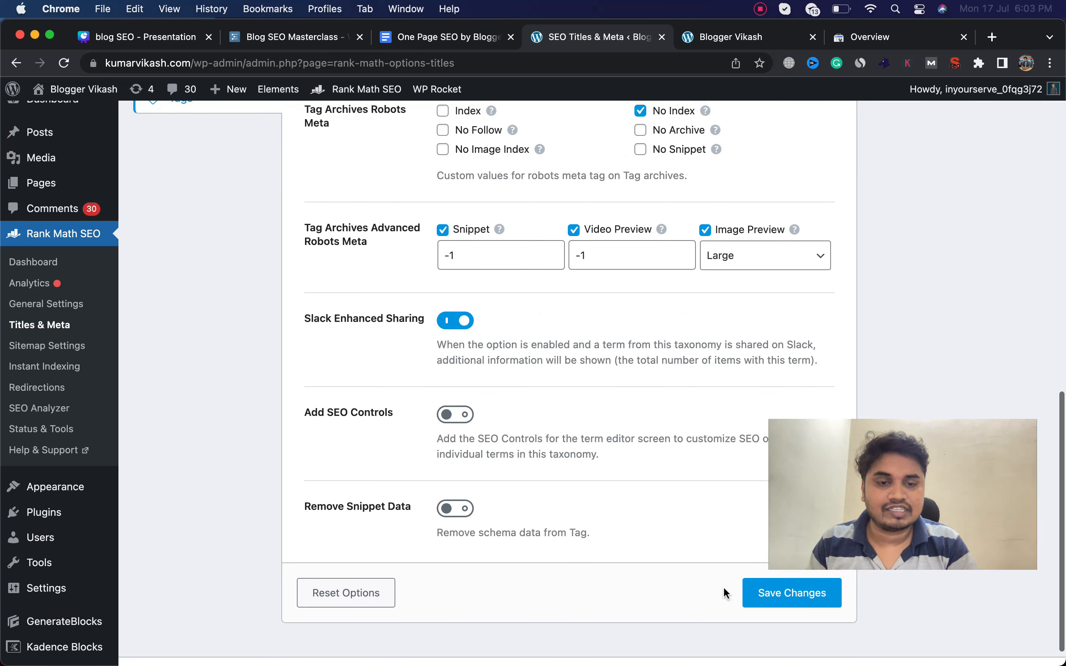
- Save the Tags section's changes and open Rank Math's Sitemap Settings
left_click(754, 606)
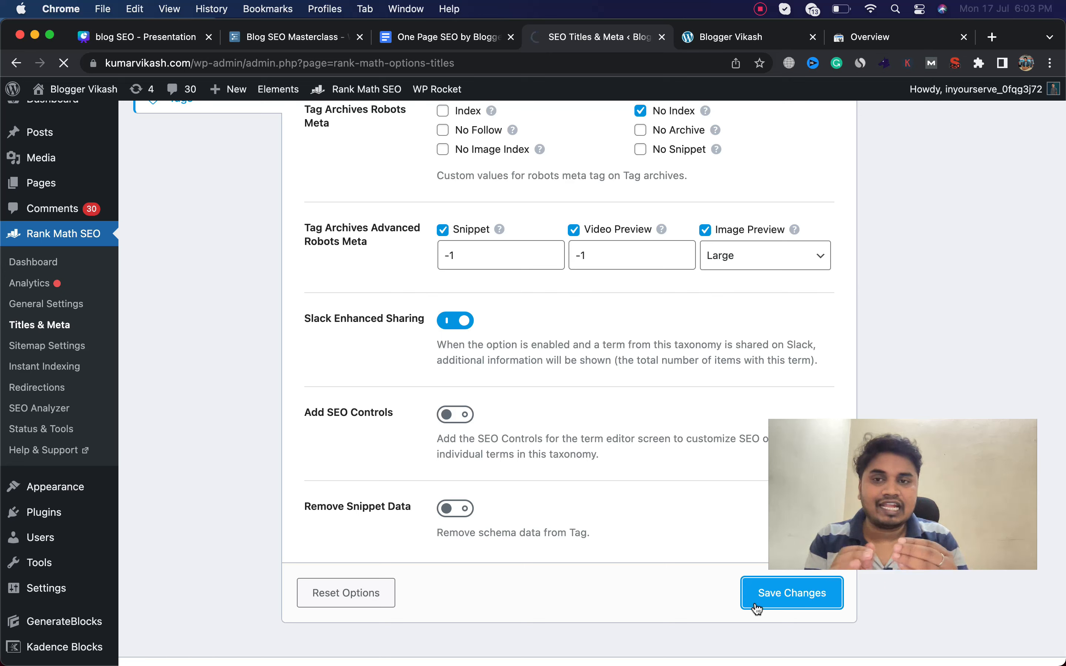
scroll(488, 522, "down", 2)
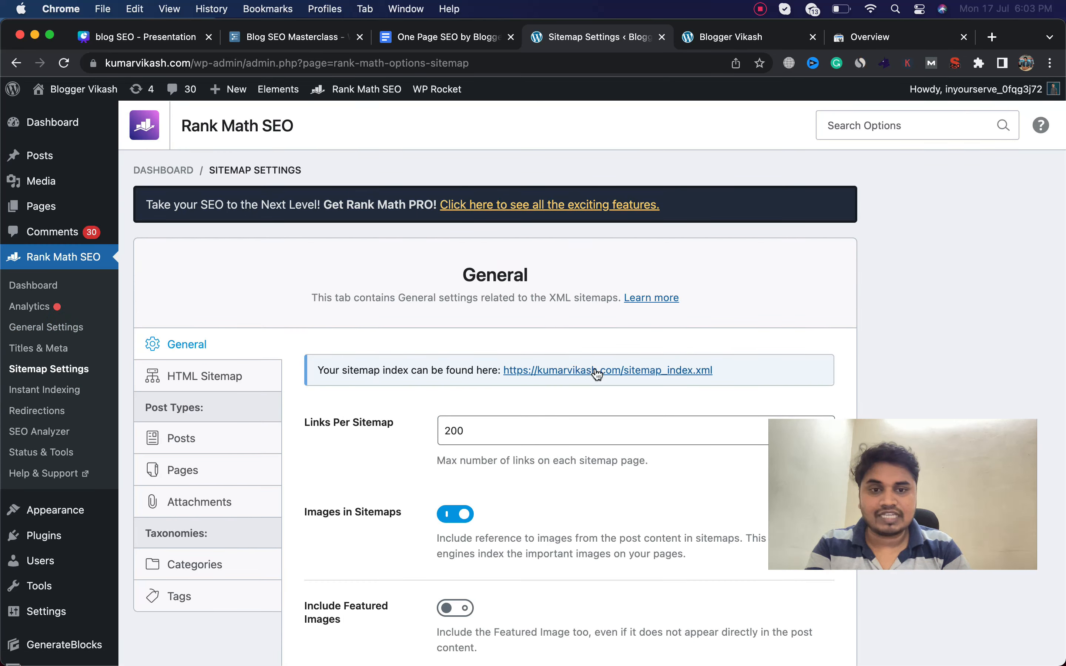
- Open the sitemap_index.xml link in a new browser tab and view the XML sitemap
right_click(605, 372)
left_click(663, 378)
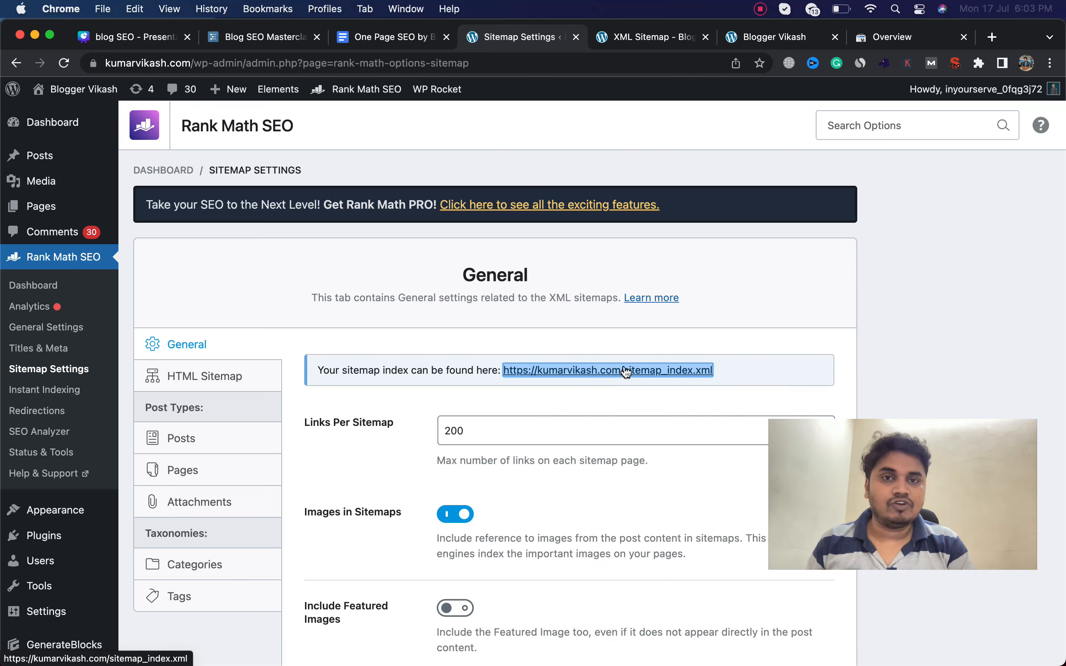
left_click(634, 44)
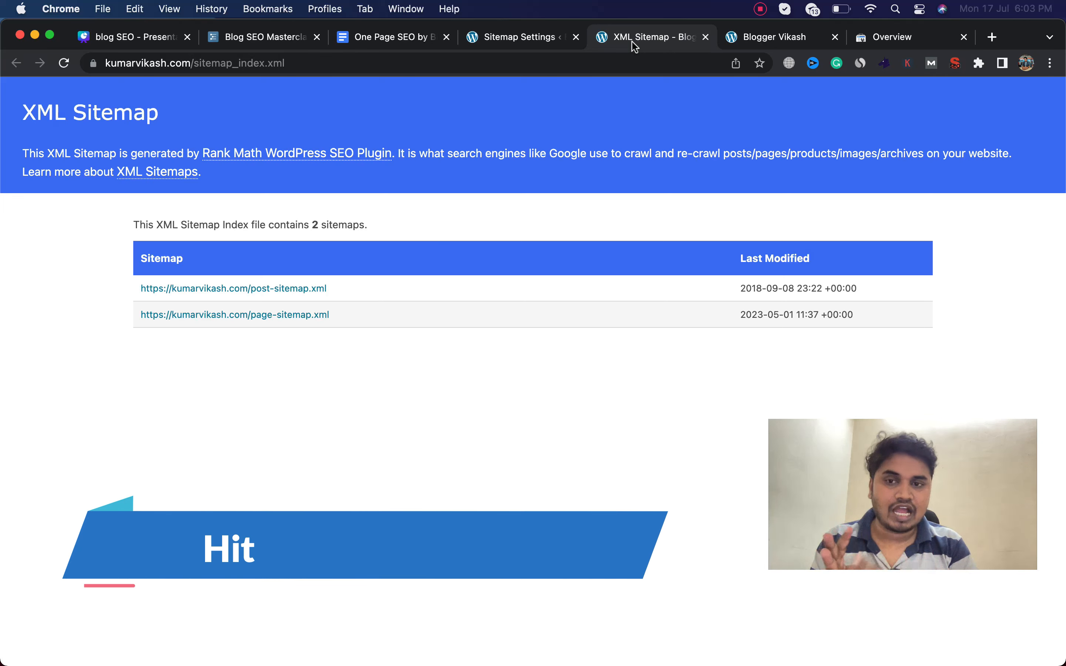
- Return to Sitemap Settings, review the General sitemap options and save the changes
left_click(526, 39)
scroll(480, 348, "down", 2)
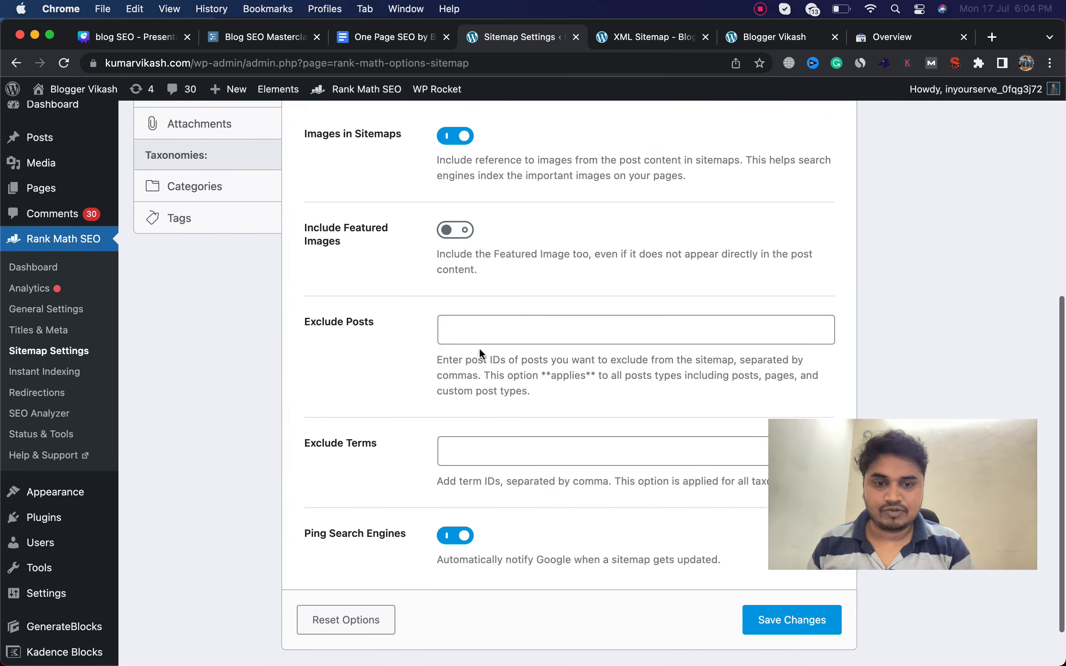
left_click(767, 627)
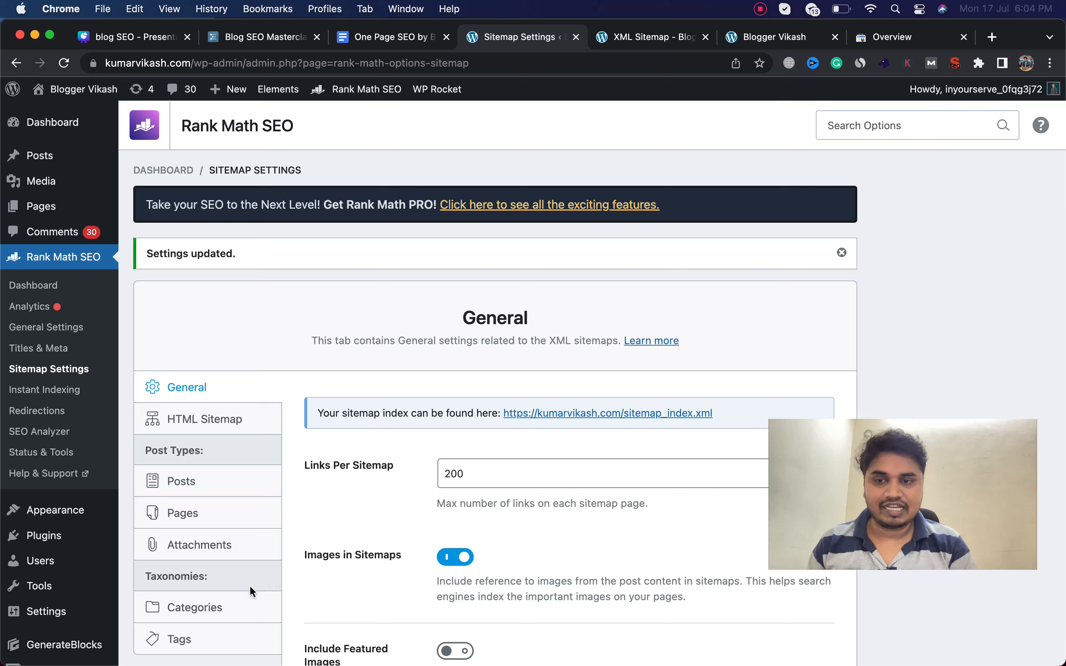
- Open the HTML Sitemap section, review its options and save the changes
left_click(207, 430)
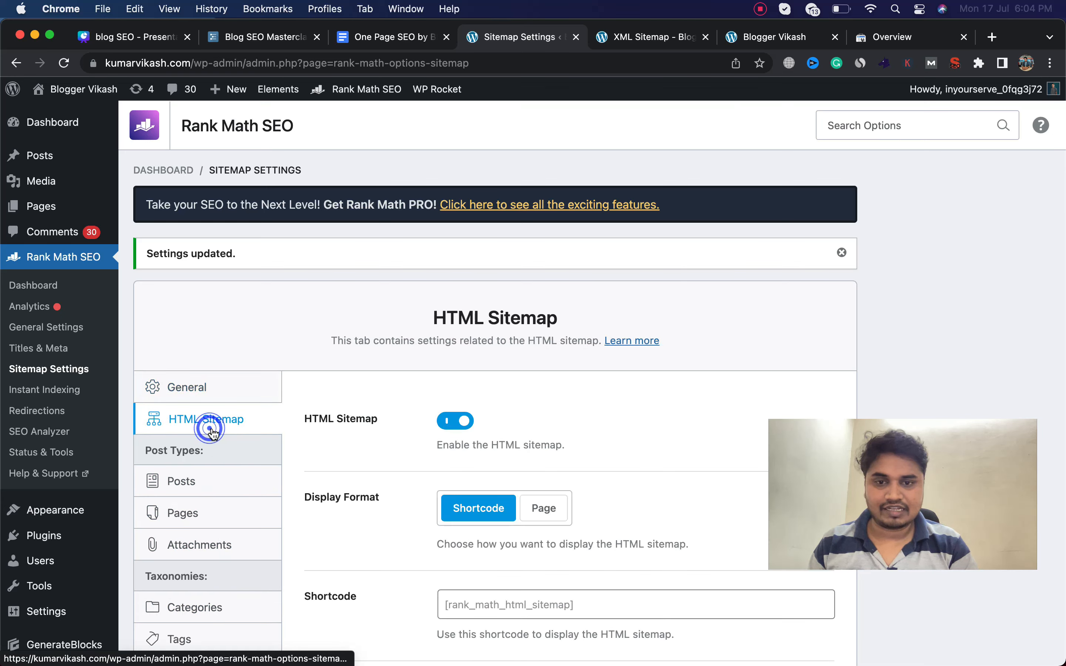
scroll(484, 485, "down", 10)
left_click(783, 614)
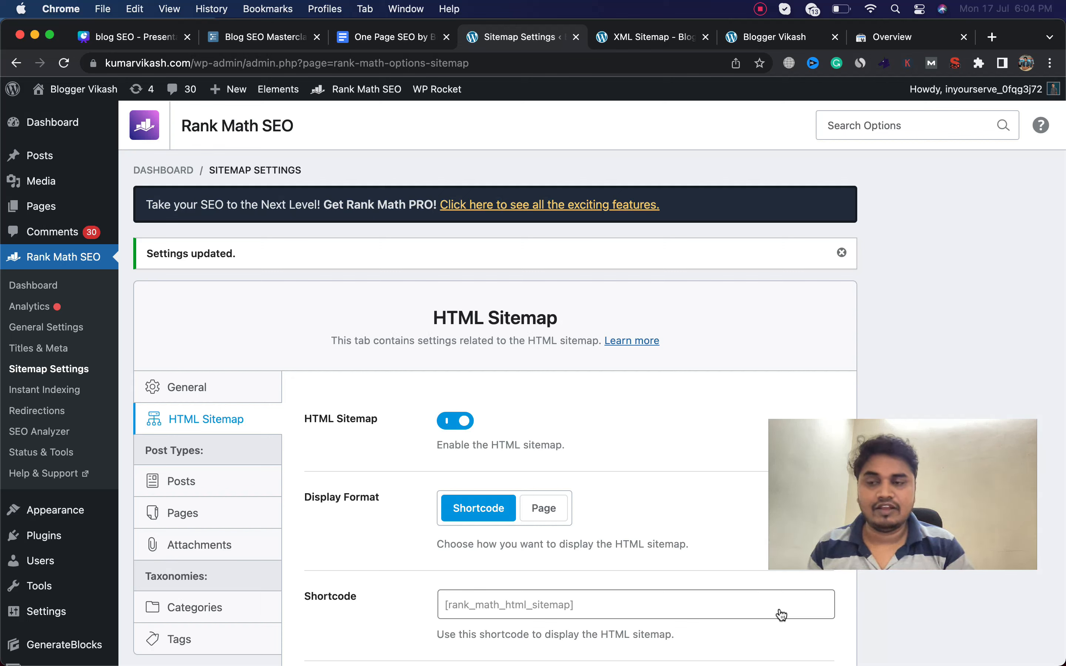
- Open the Disclaimer page from the site's pages list, set its Rank Math robots meta to No Index and update the page
left_click(44, 208)
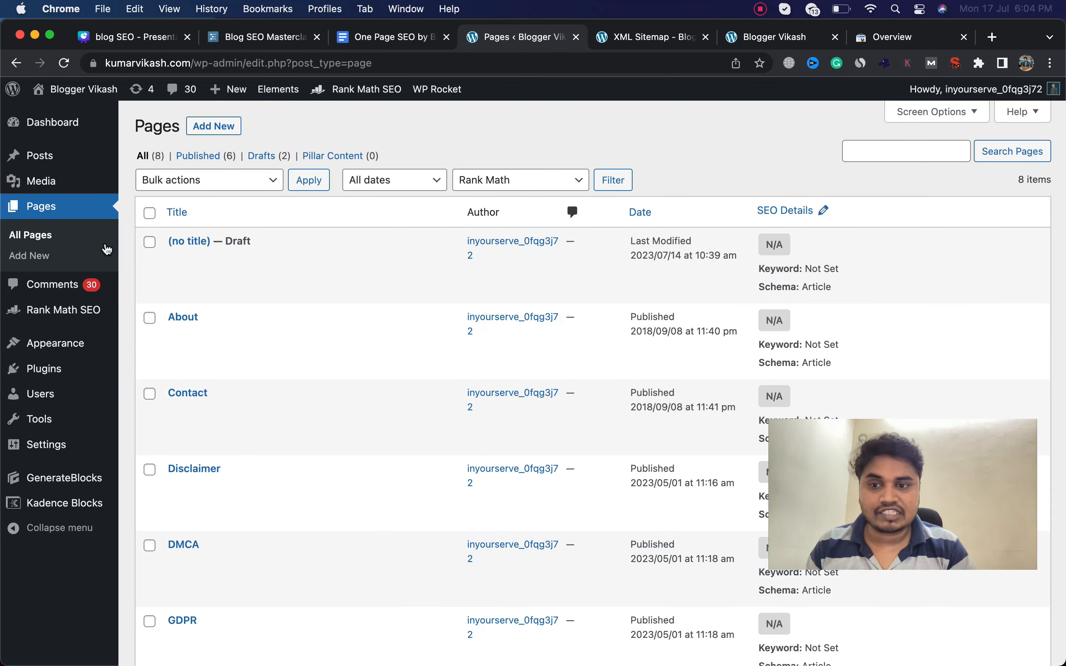
scroll(182, 344, "down", 1)
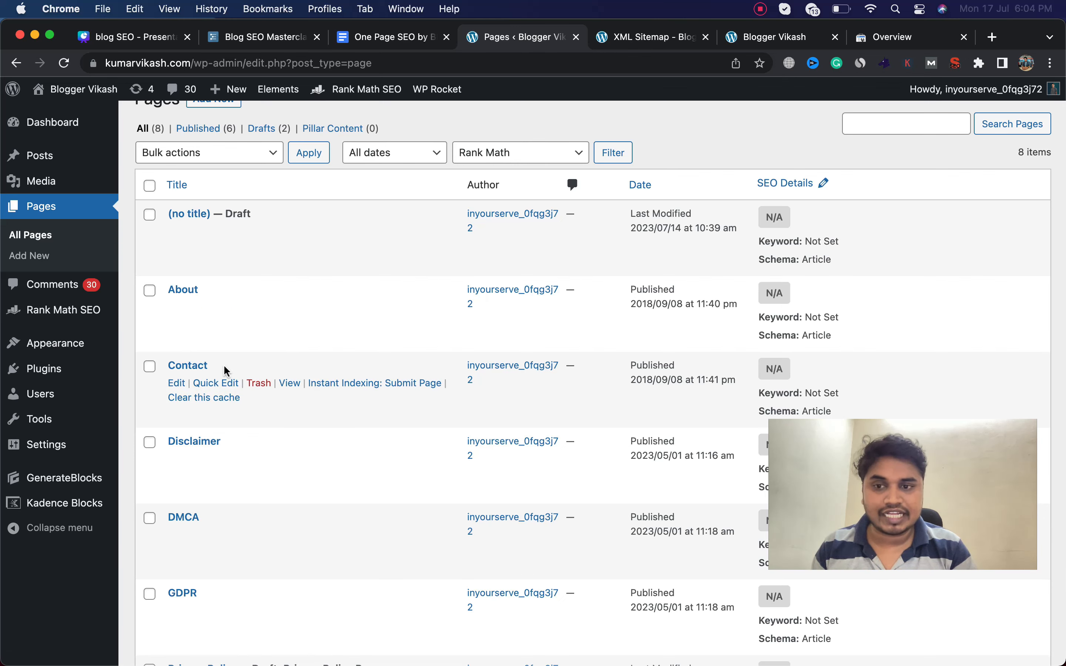
scroll(225, 371, "down", 3)
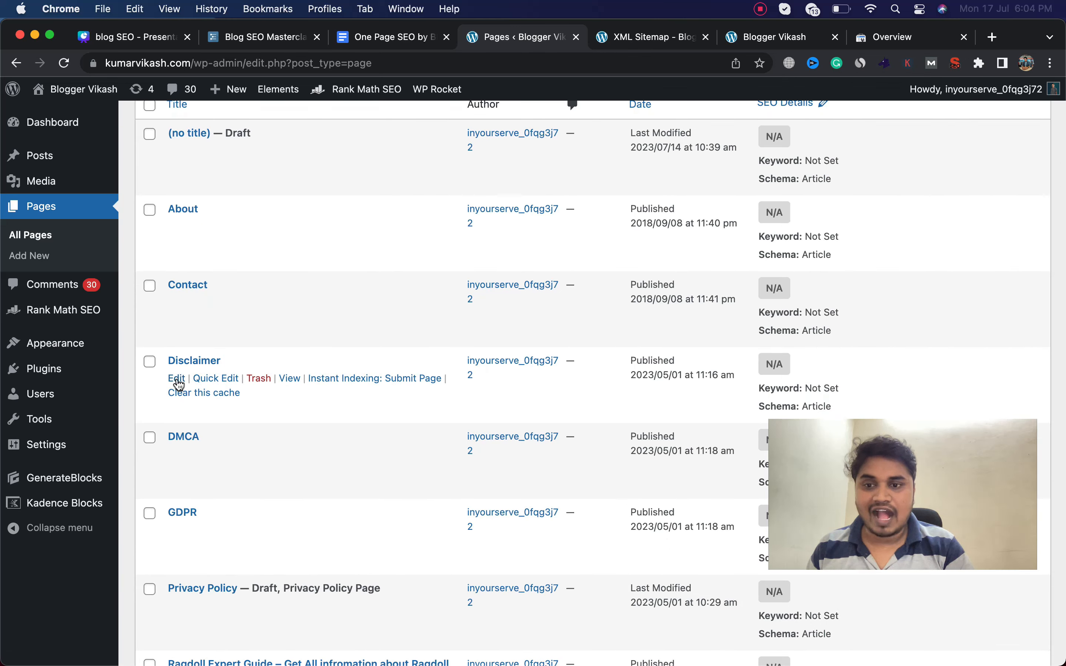
left_click(178, 383)
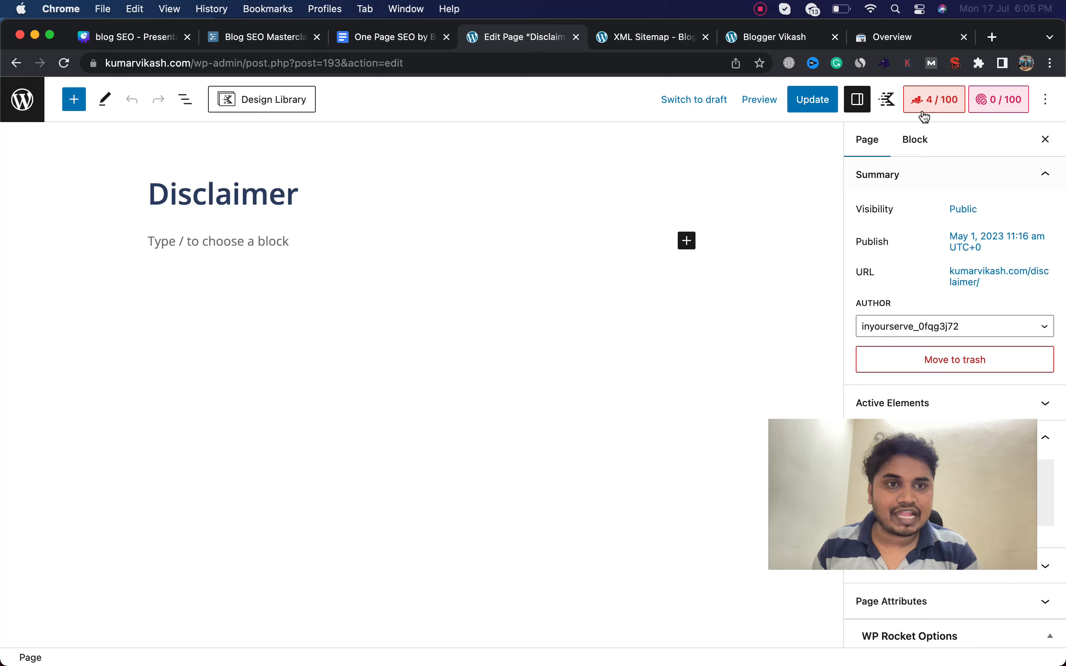
left_click(936, 111)
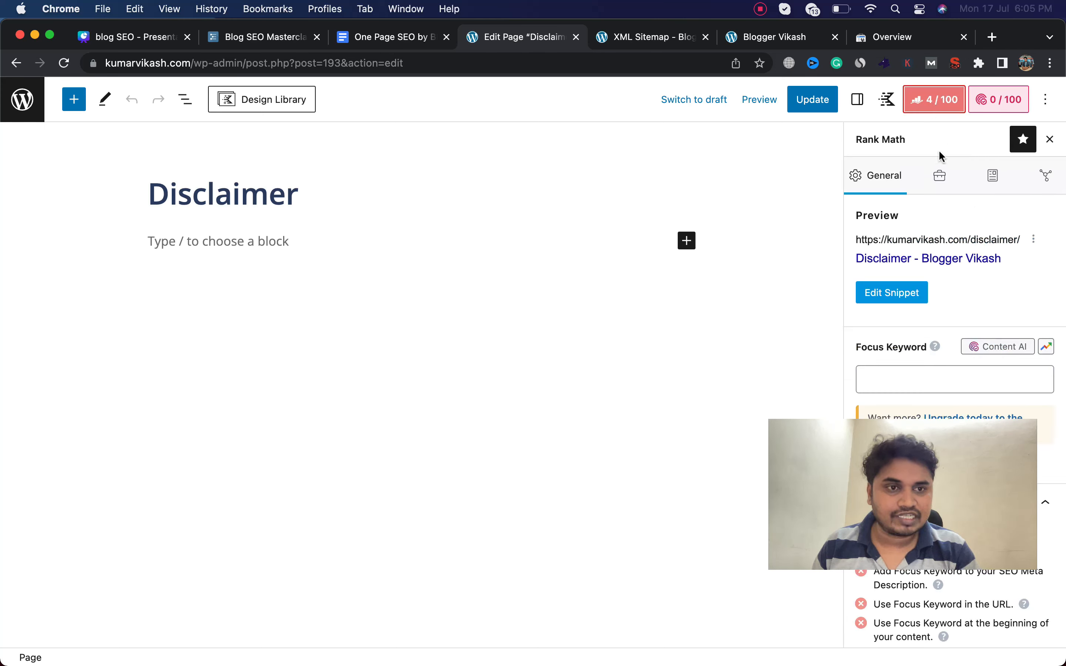
left_click(938, 181)
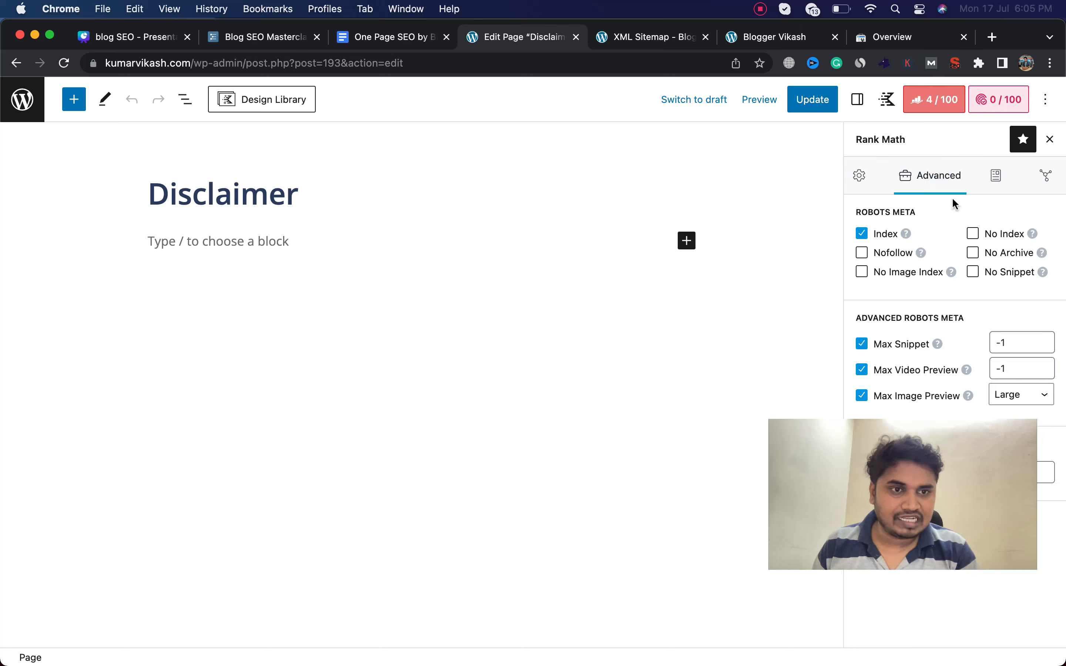
left_click(973, 238)
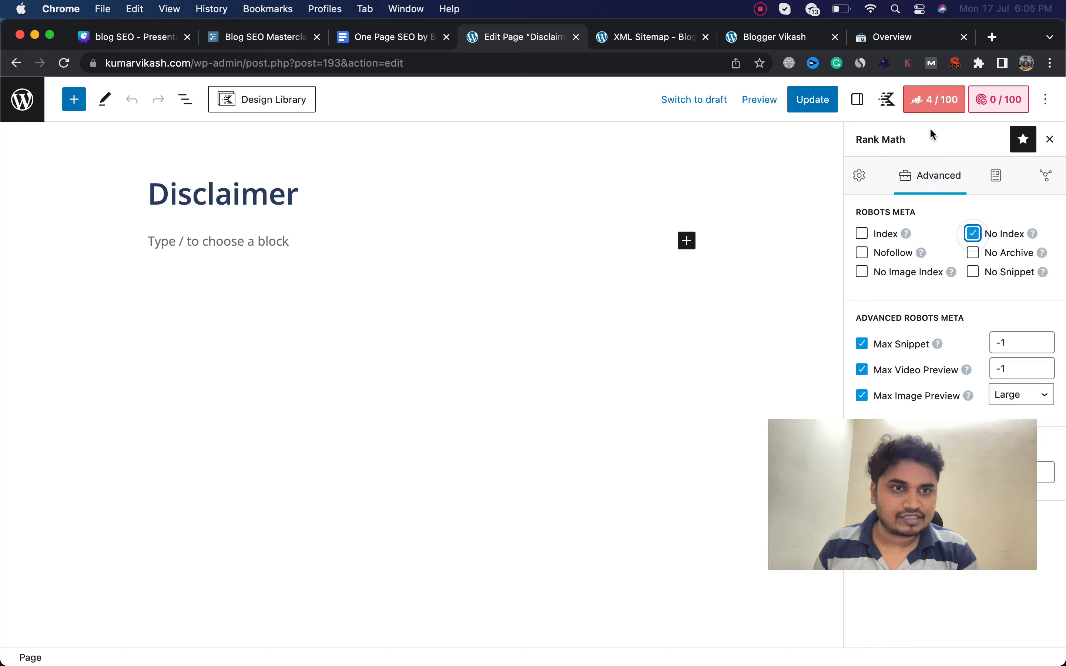
left_click(803, 103)
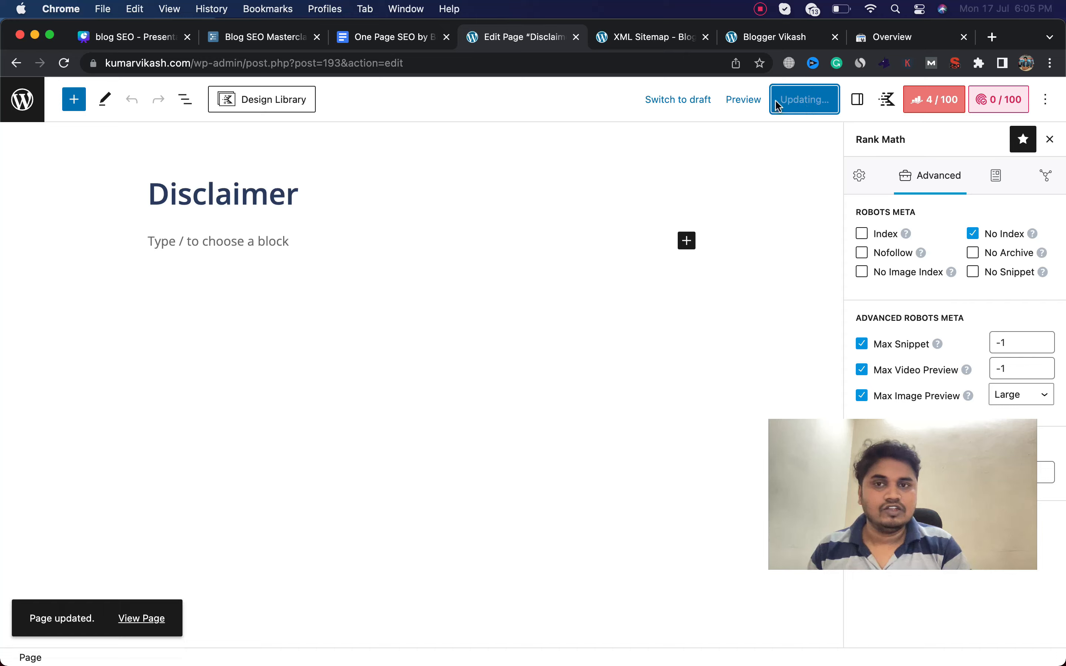
- Open the DMCA page's editor in a new browser tab, set its Rank Math robots meta to No Index and update the page
left_click(16, 63)
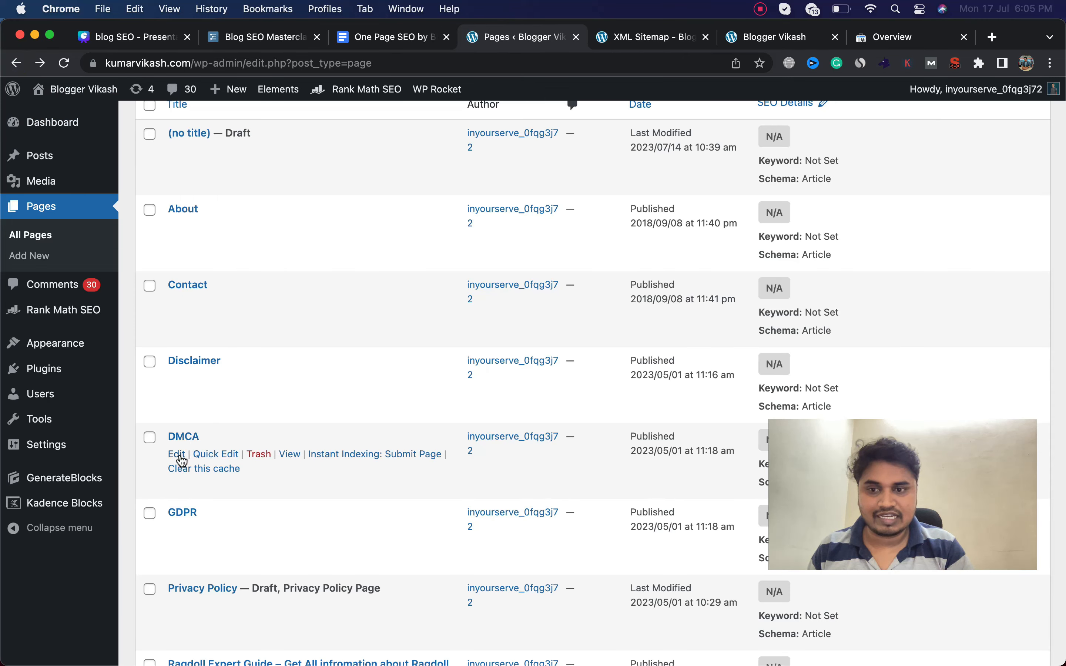
right_click(185, 456)
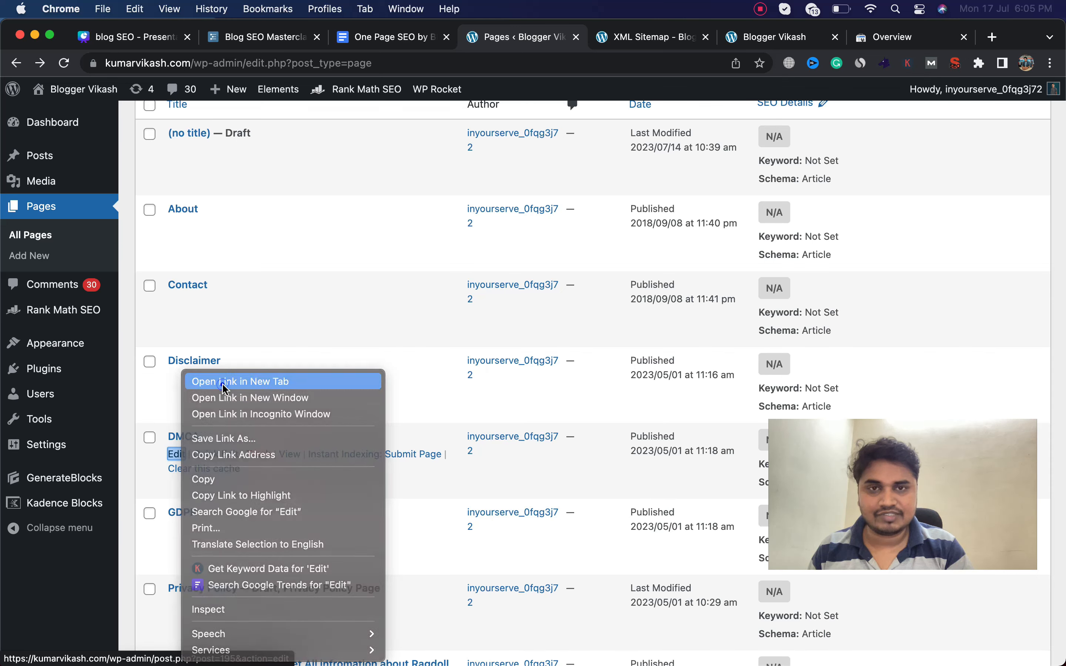
left_click(203, 381)
left_click(678, 35)
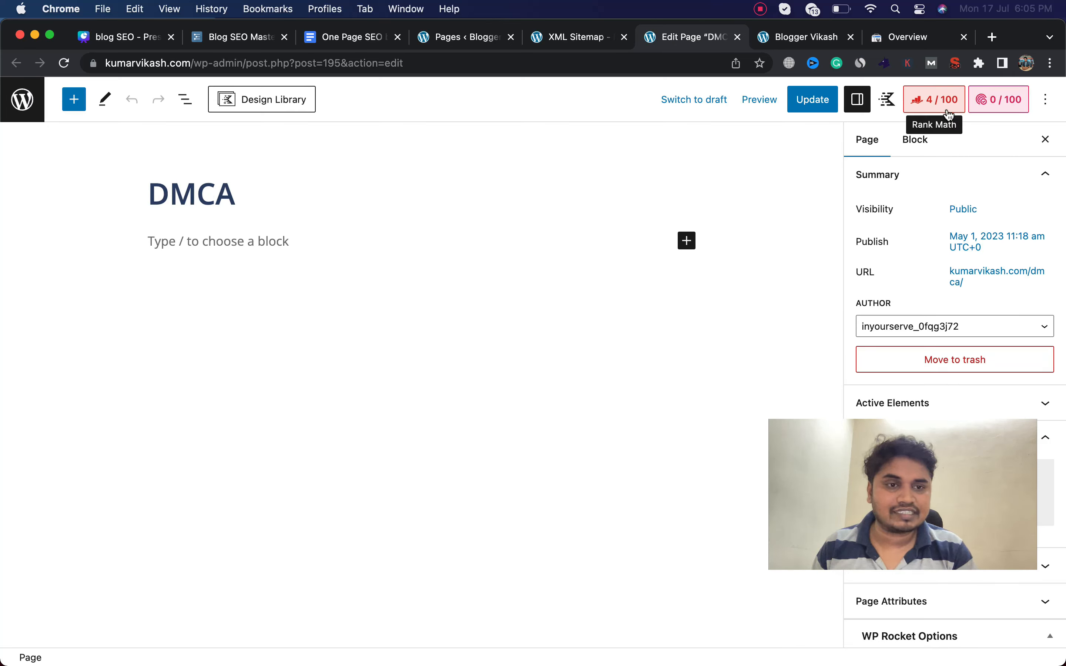
left_click(950, 113)
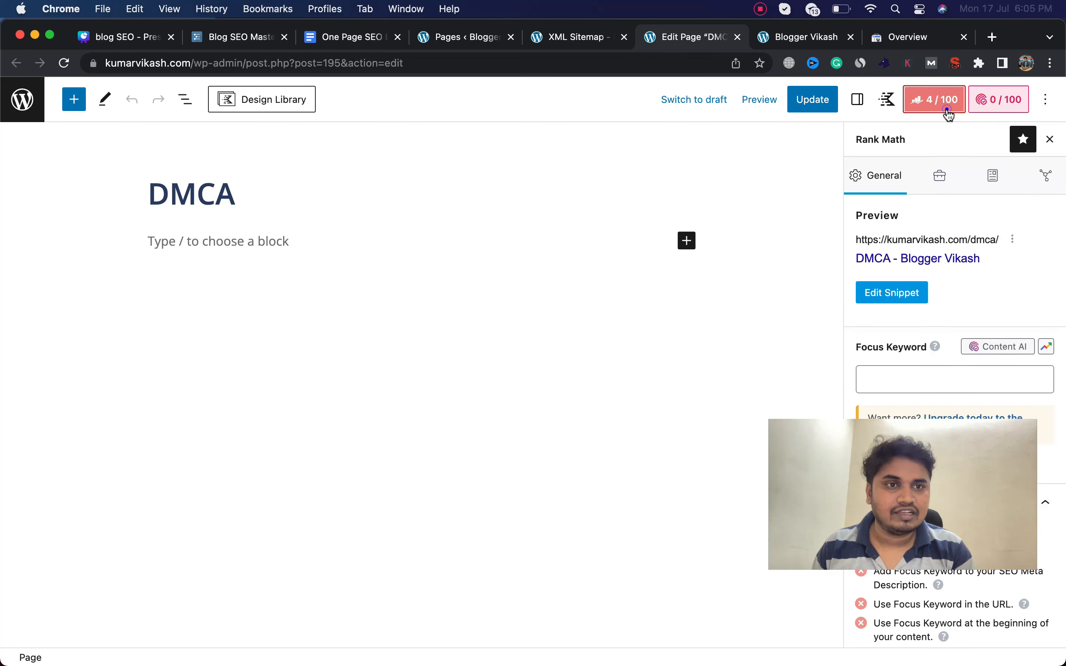
left_click(941, 176)
left_click(972, 234)
left_click(805, 105)
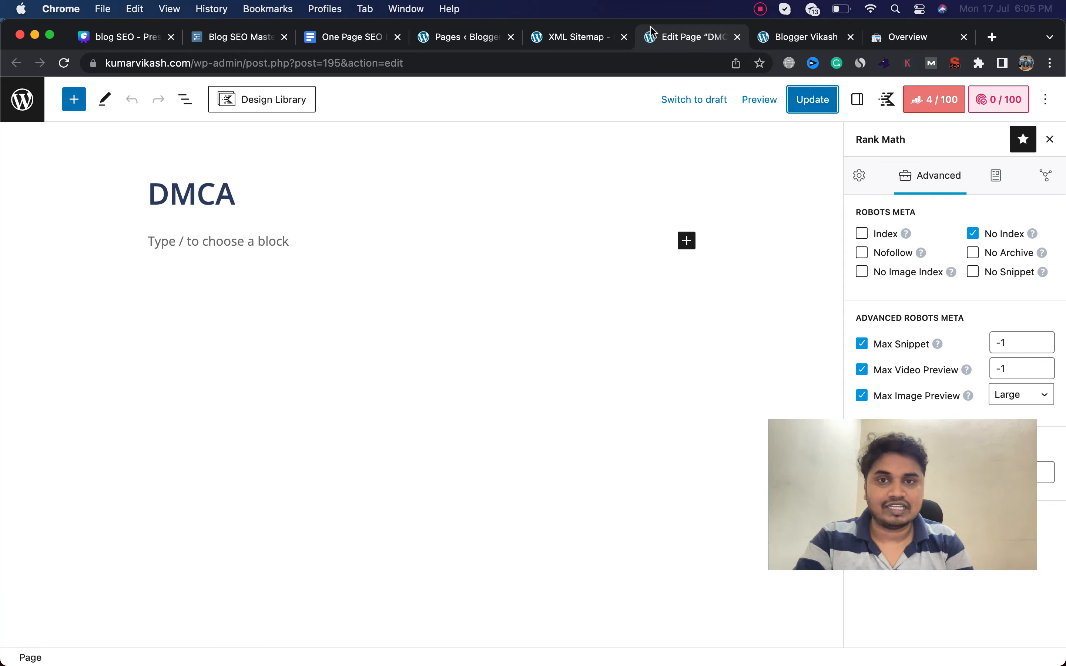
- Switch to the Blog SEO Masterclass outline in Workflowy and make the Keyword Research item bold
left_click(245, 37)
double_click(368, 300)
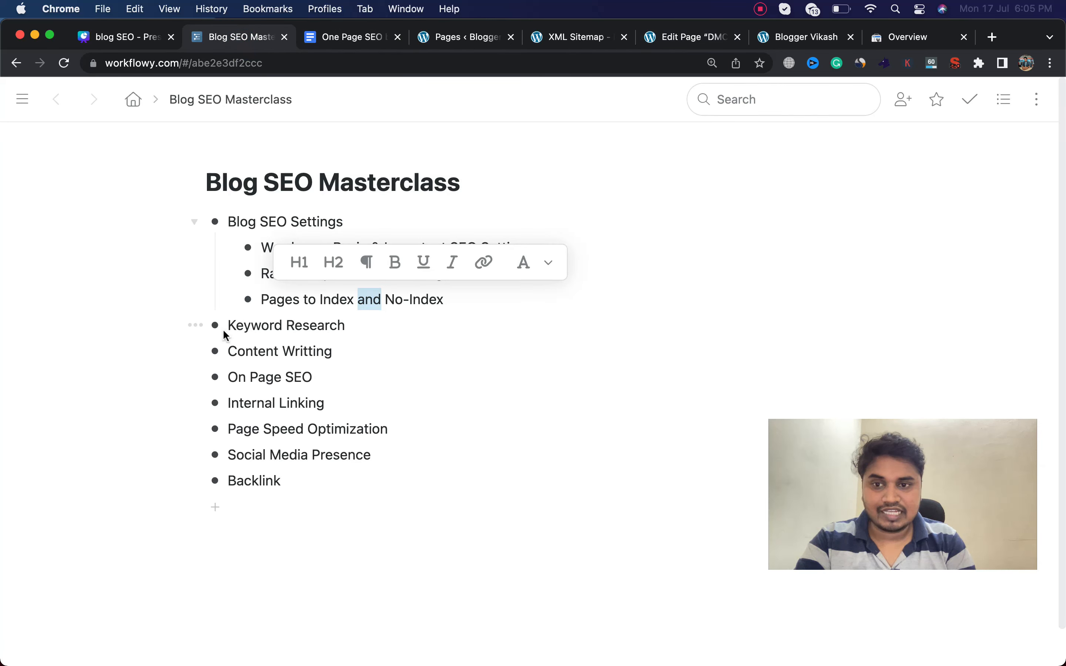
triple_click(241, 328)
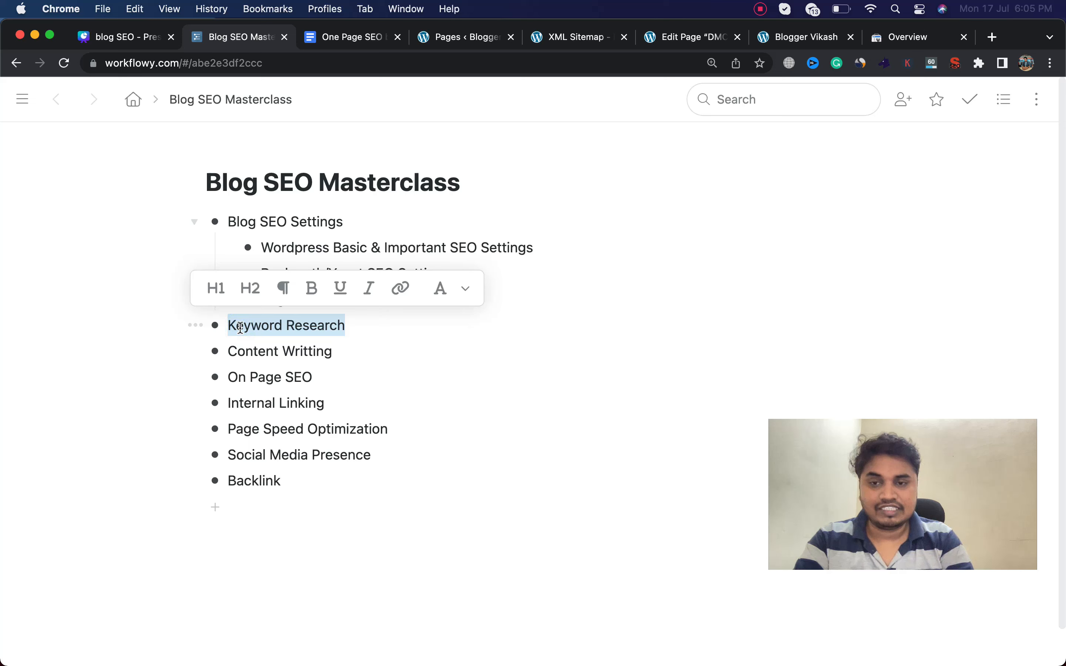
key("super+b")
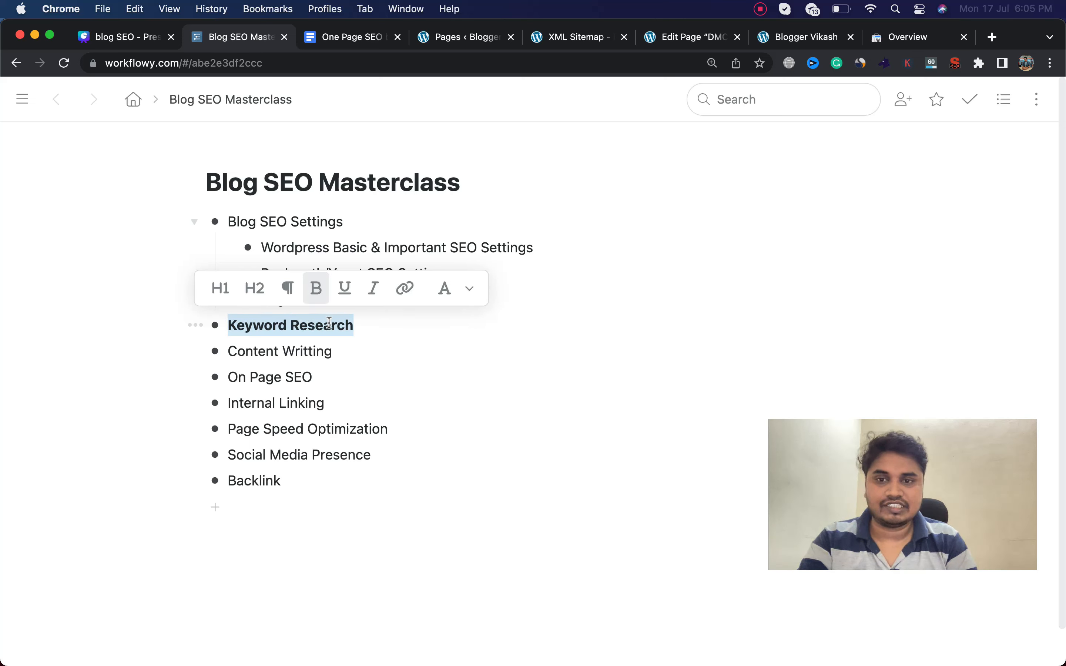
- Search YouTube for "keyword research masterclass", open the Free Keyword Research Masterclass video and skip further into it
left_click(493, 97)
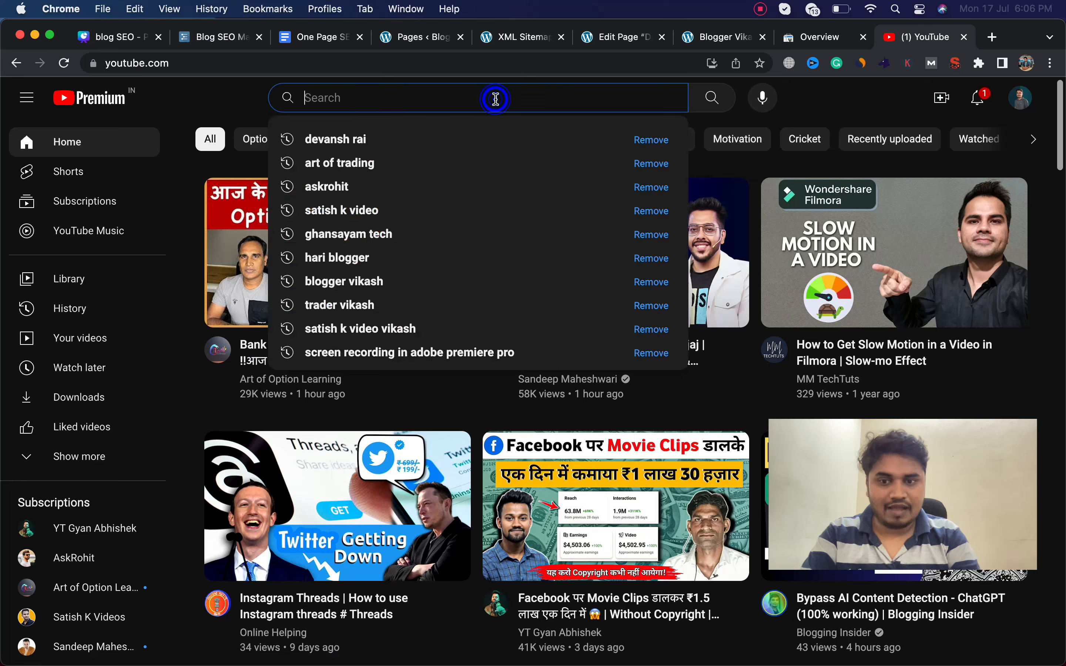
type("keyword")
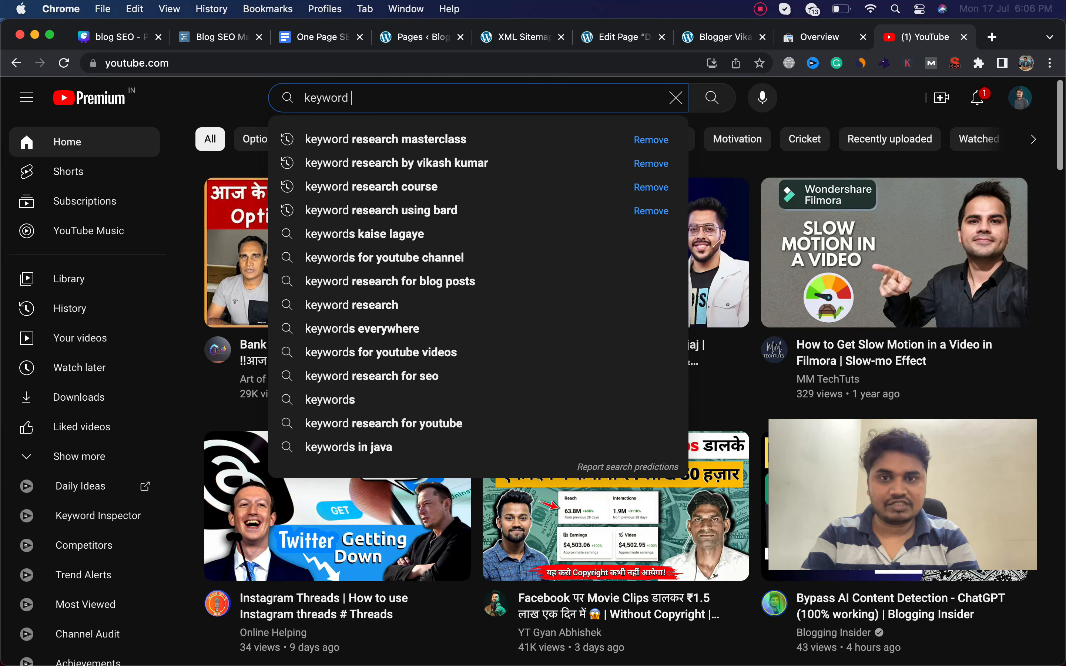
left_click(492, 139)
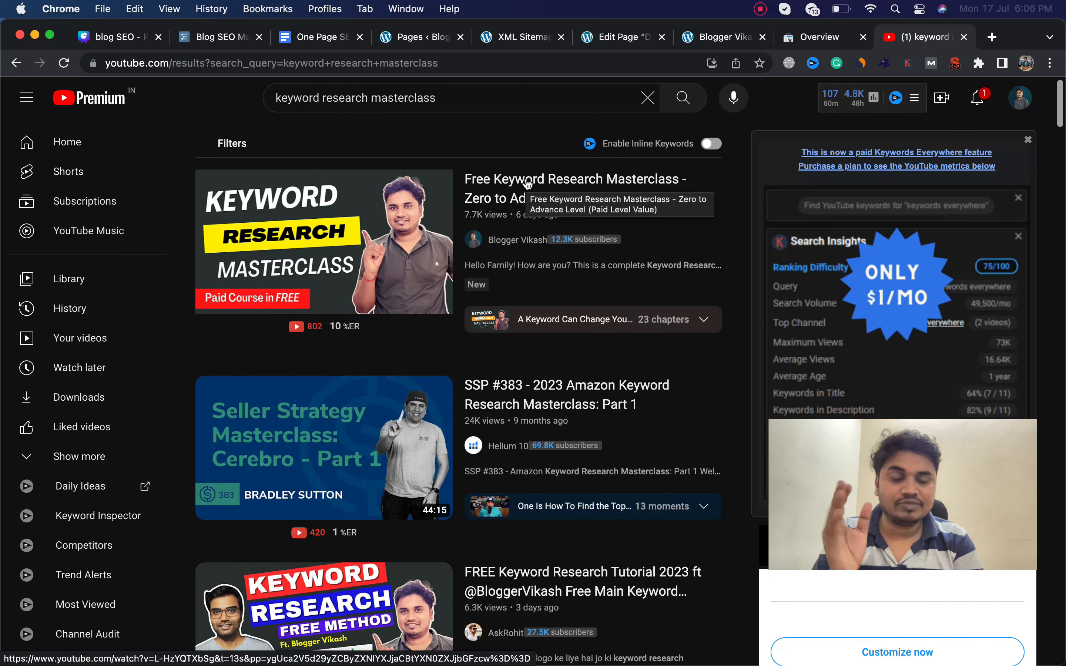
mouse_move(528, 183)
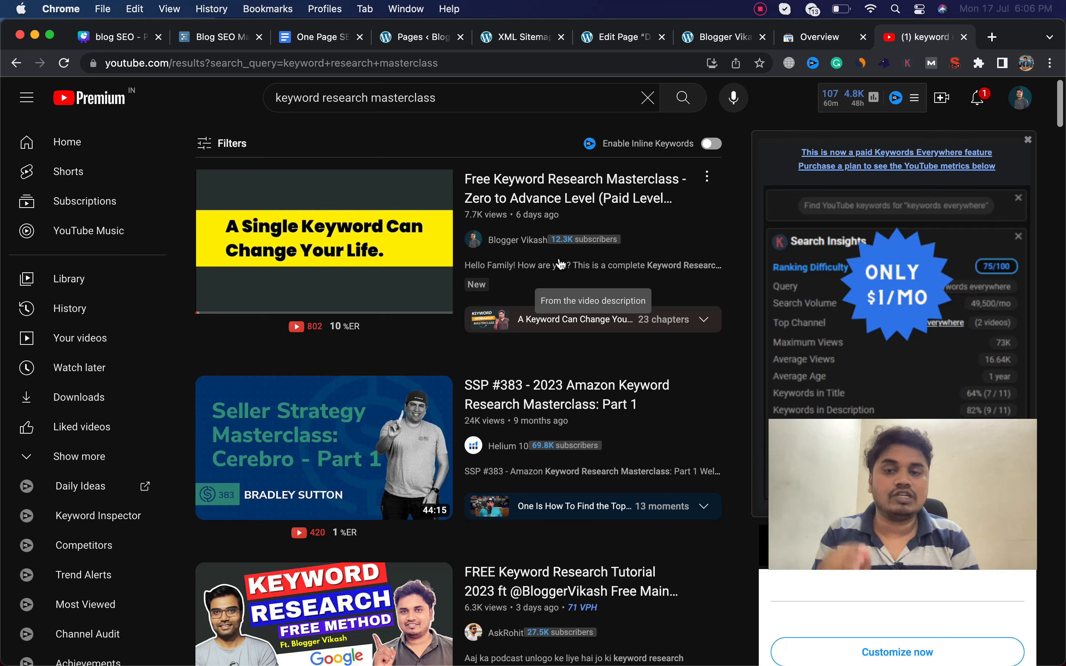
left_click(544, 203)
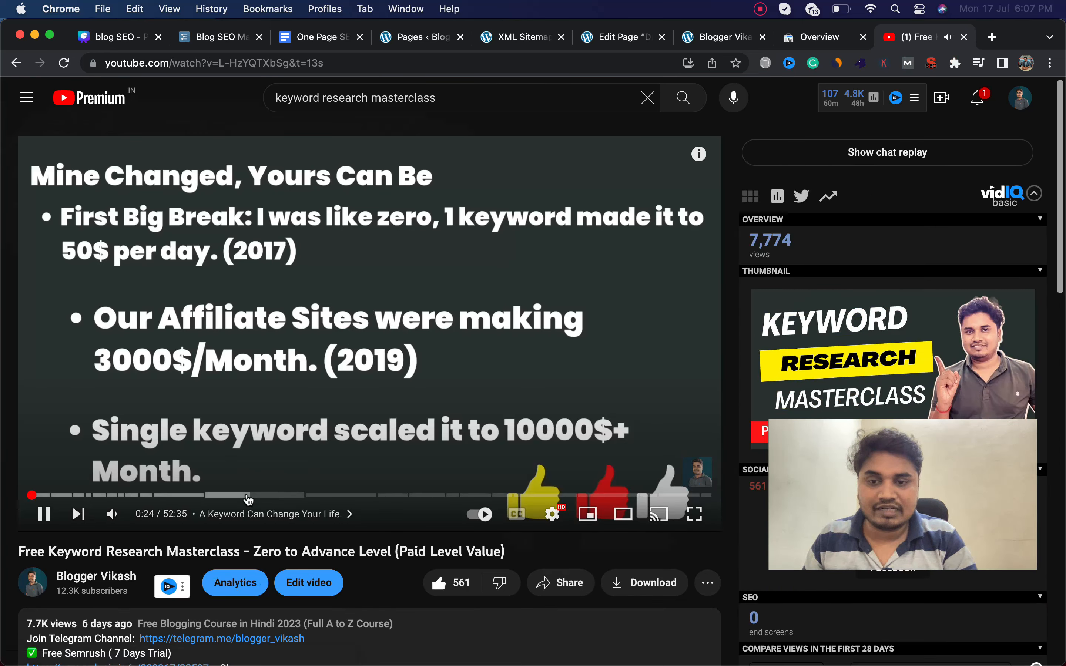
left_click(248, 496)
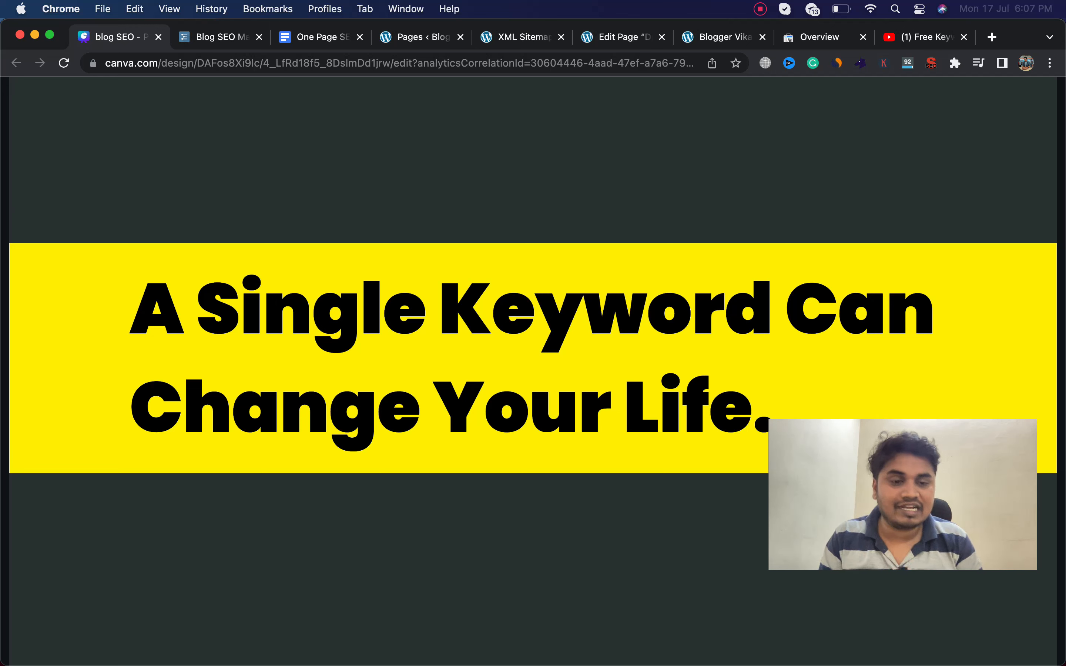
- Advance the blog SEO presentation in Canva to the Capacity Method slide
key("Right")
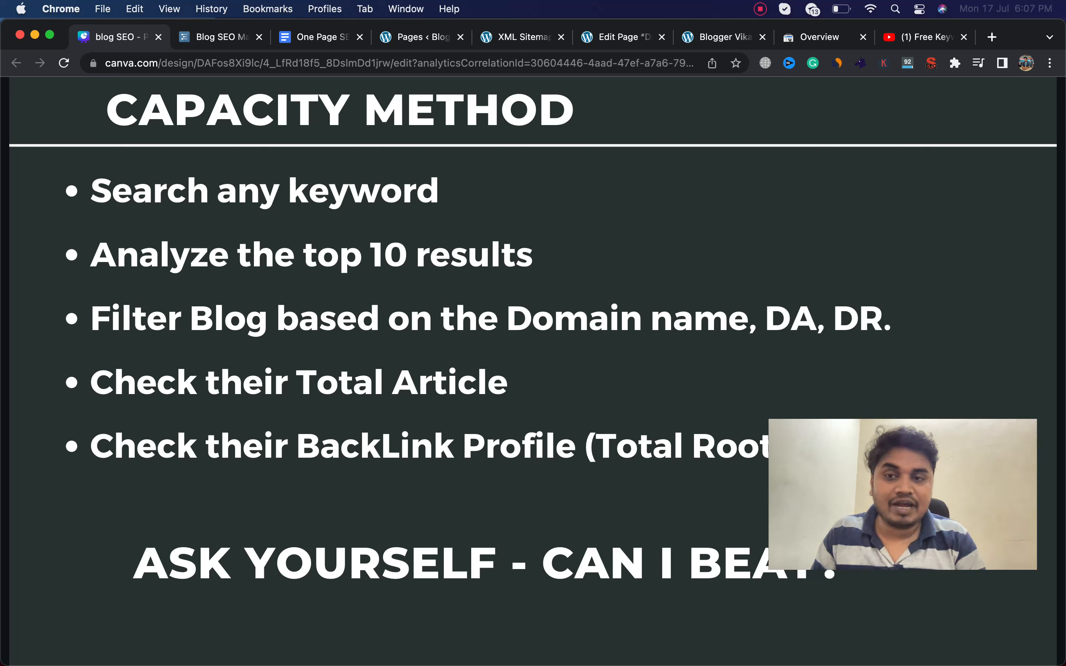
left_click_drag(946, 481, 947, 203)
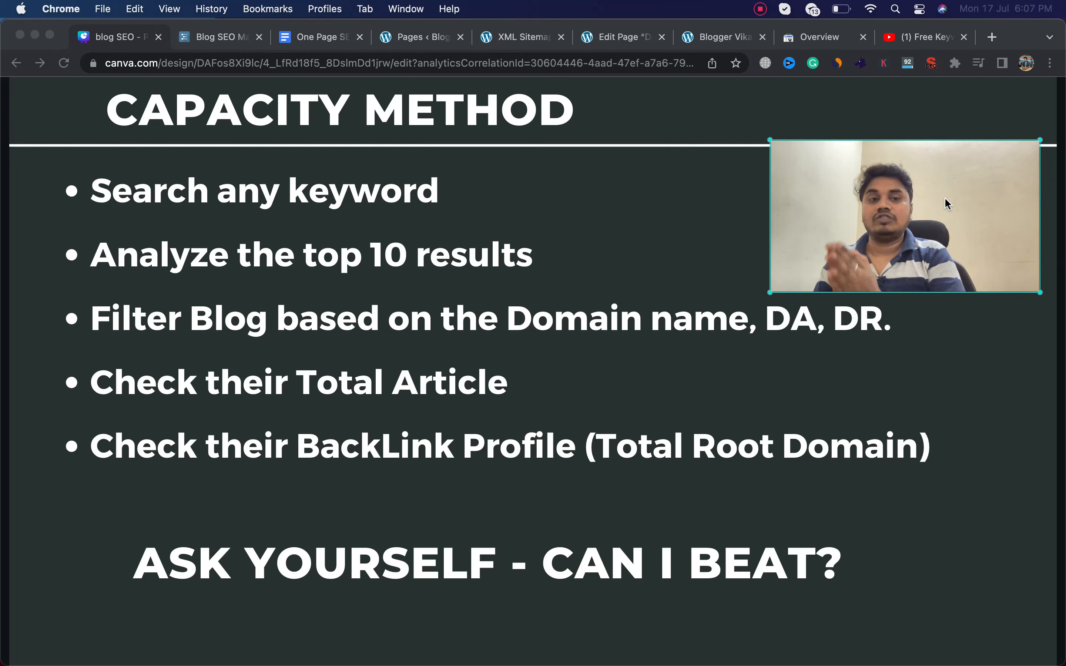